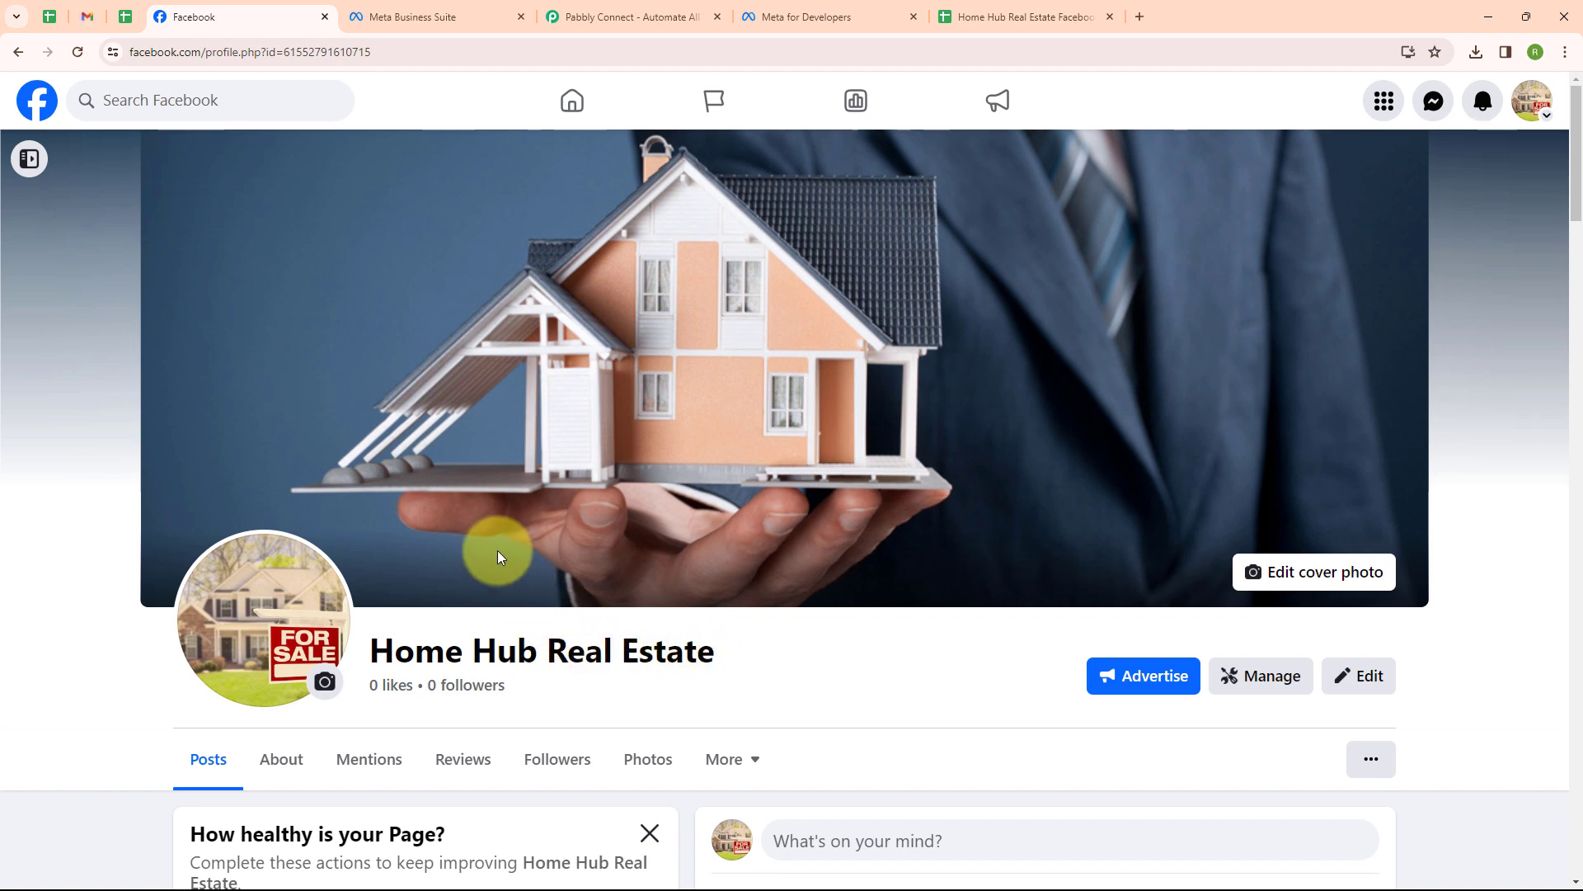
# View the Home Hub Real Estate leads spreadsheet, switch to the Pabbly site and sign in to open the Pabbly Connect dashboard
pyautogui.click(1023, 16)
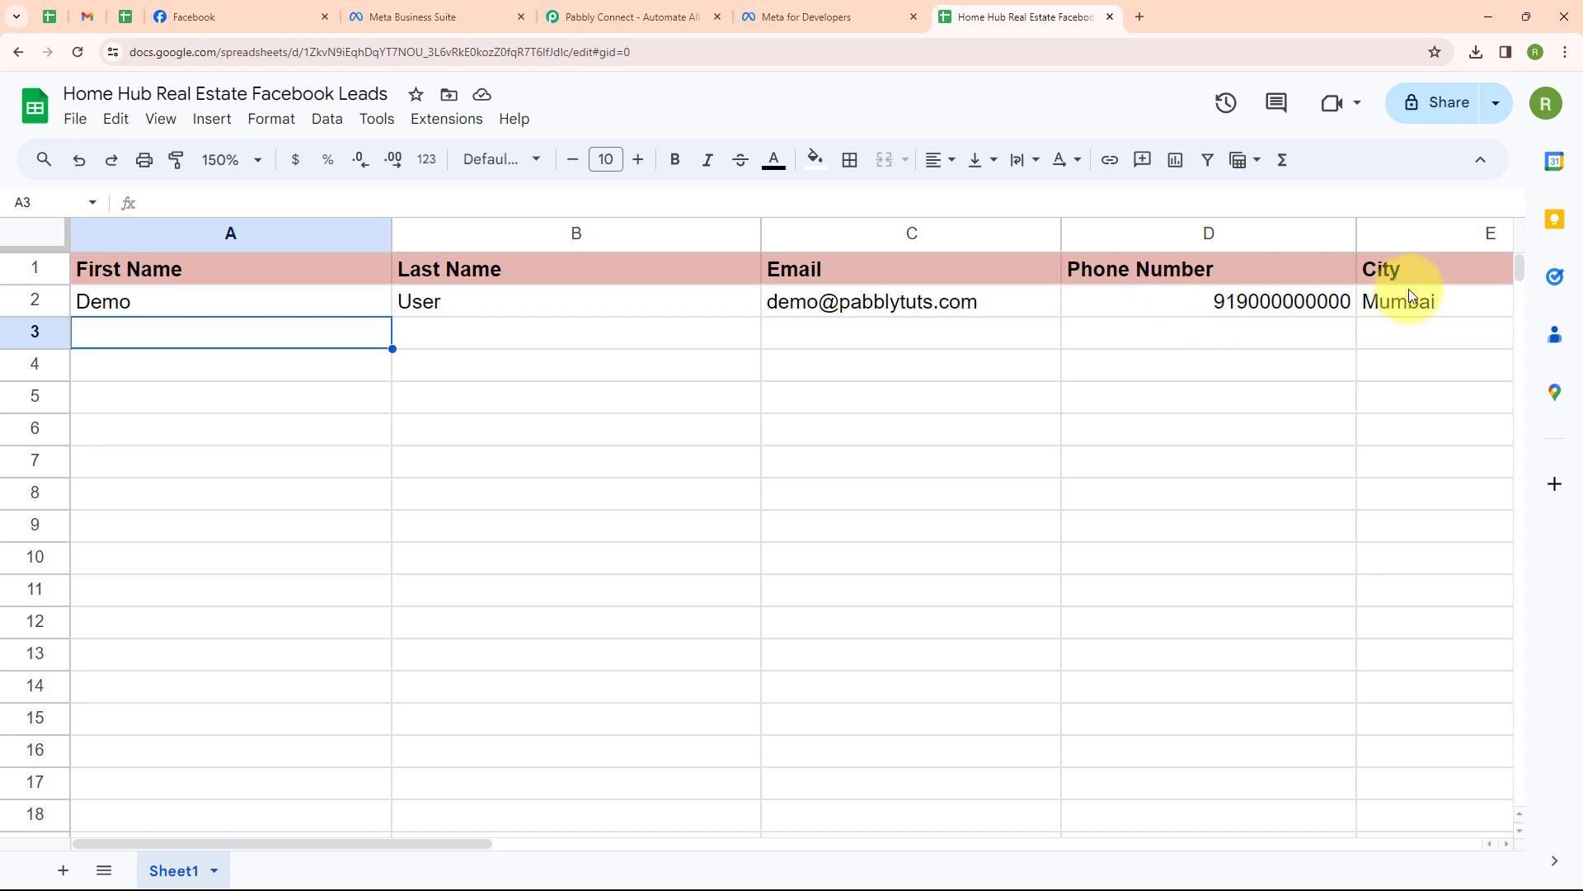
pyautogui.click(629, 18)
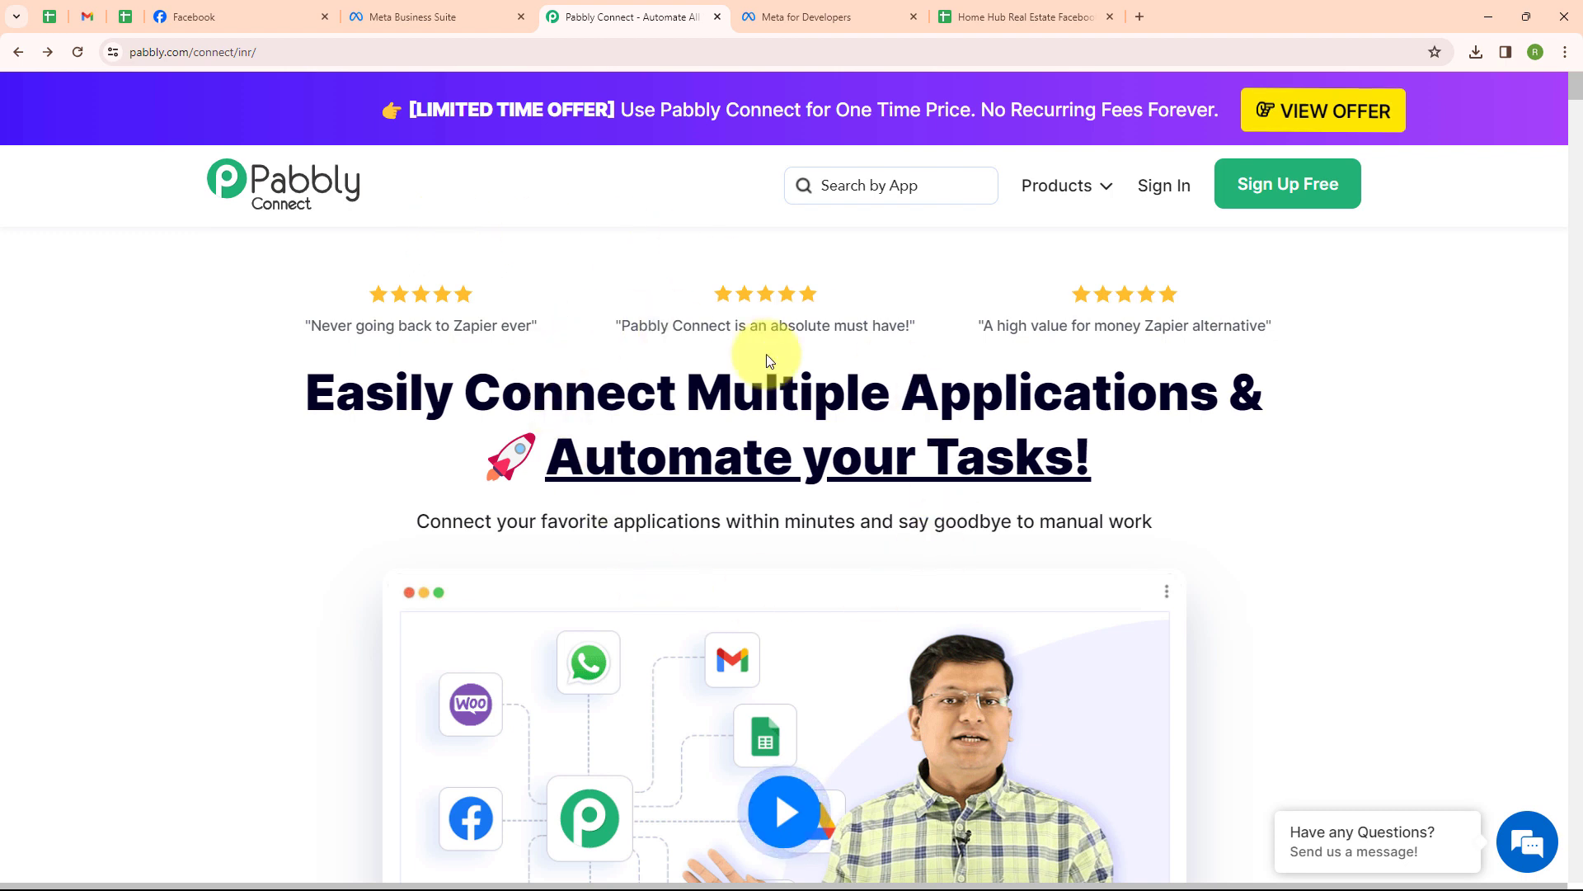
pyautogui.click(359, 53)
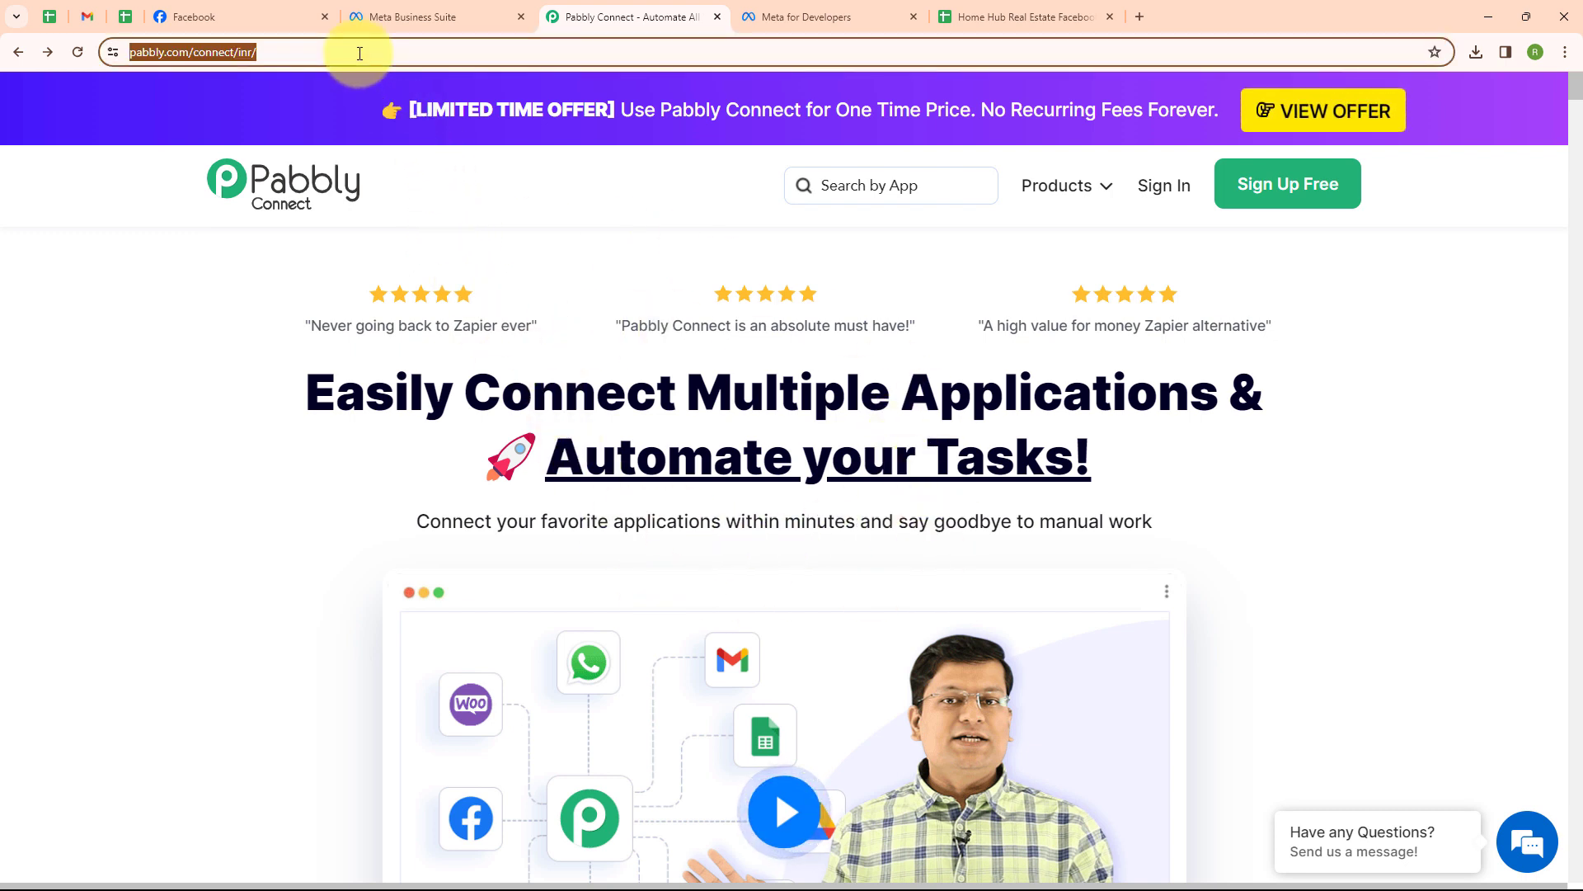
pyautogui.click(590, 198)
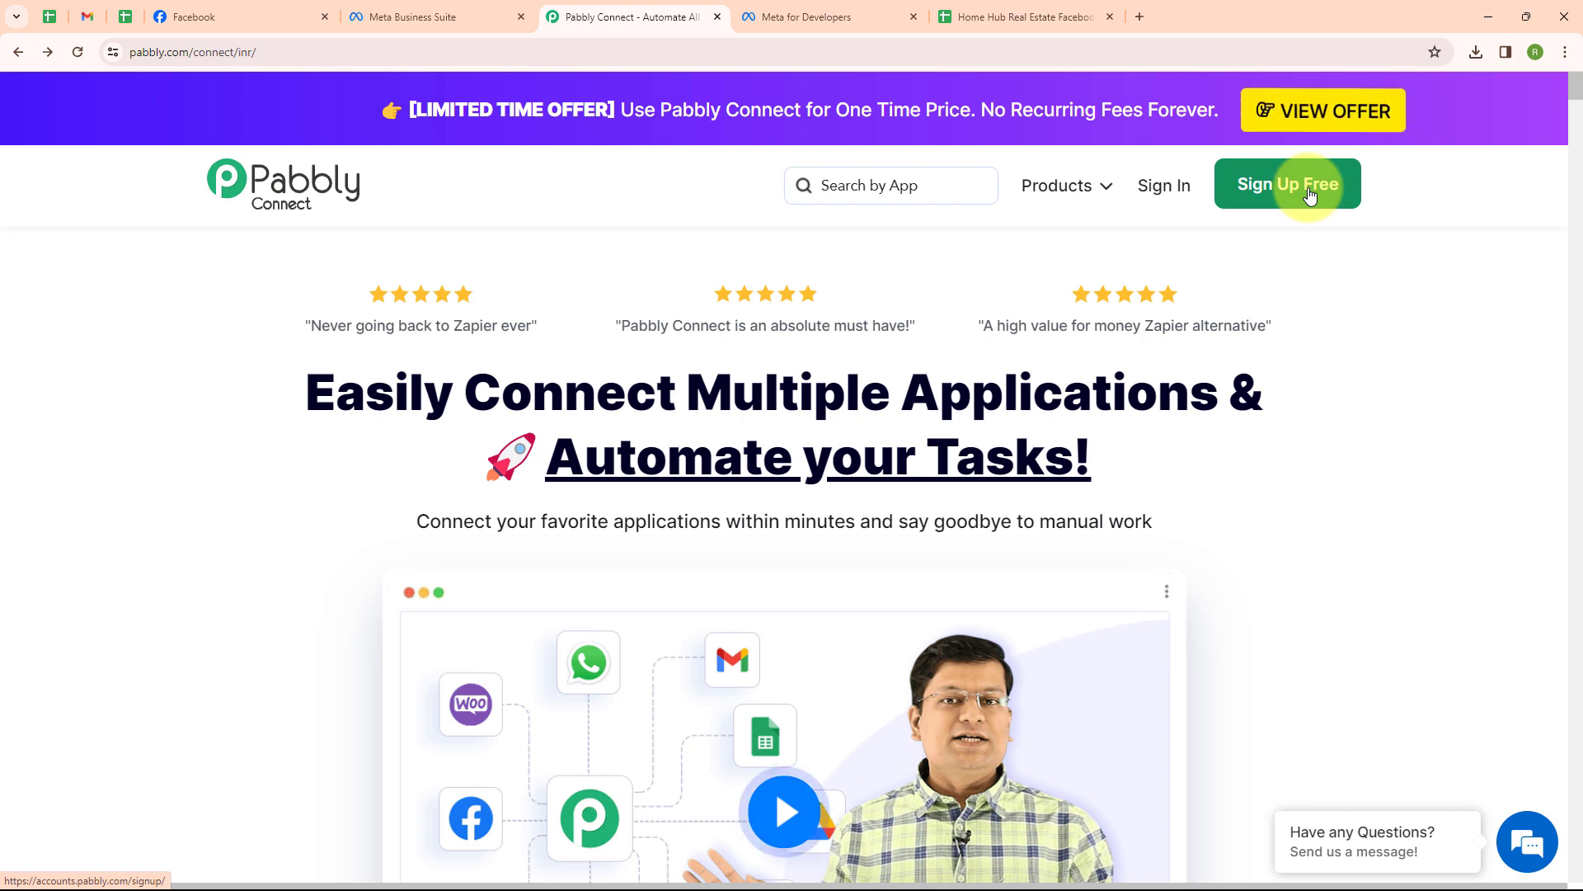
pyautogui.click(1152, 190)
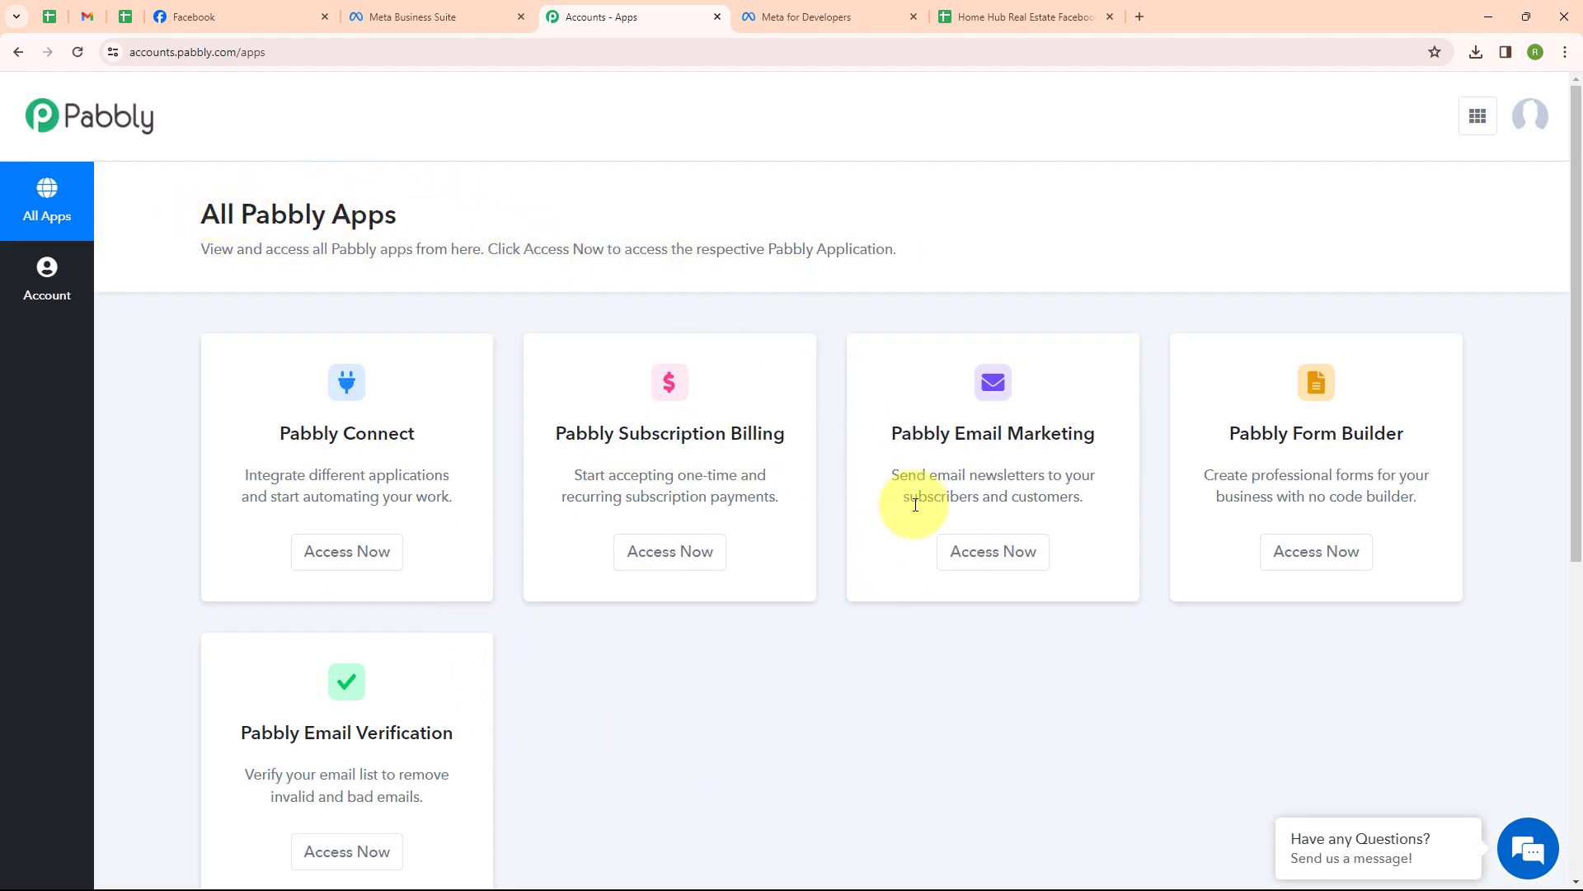
pyautogui.click(339, 552)
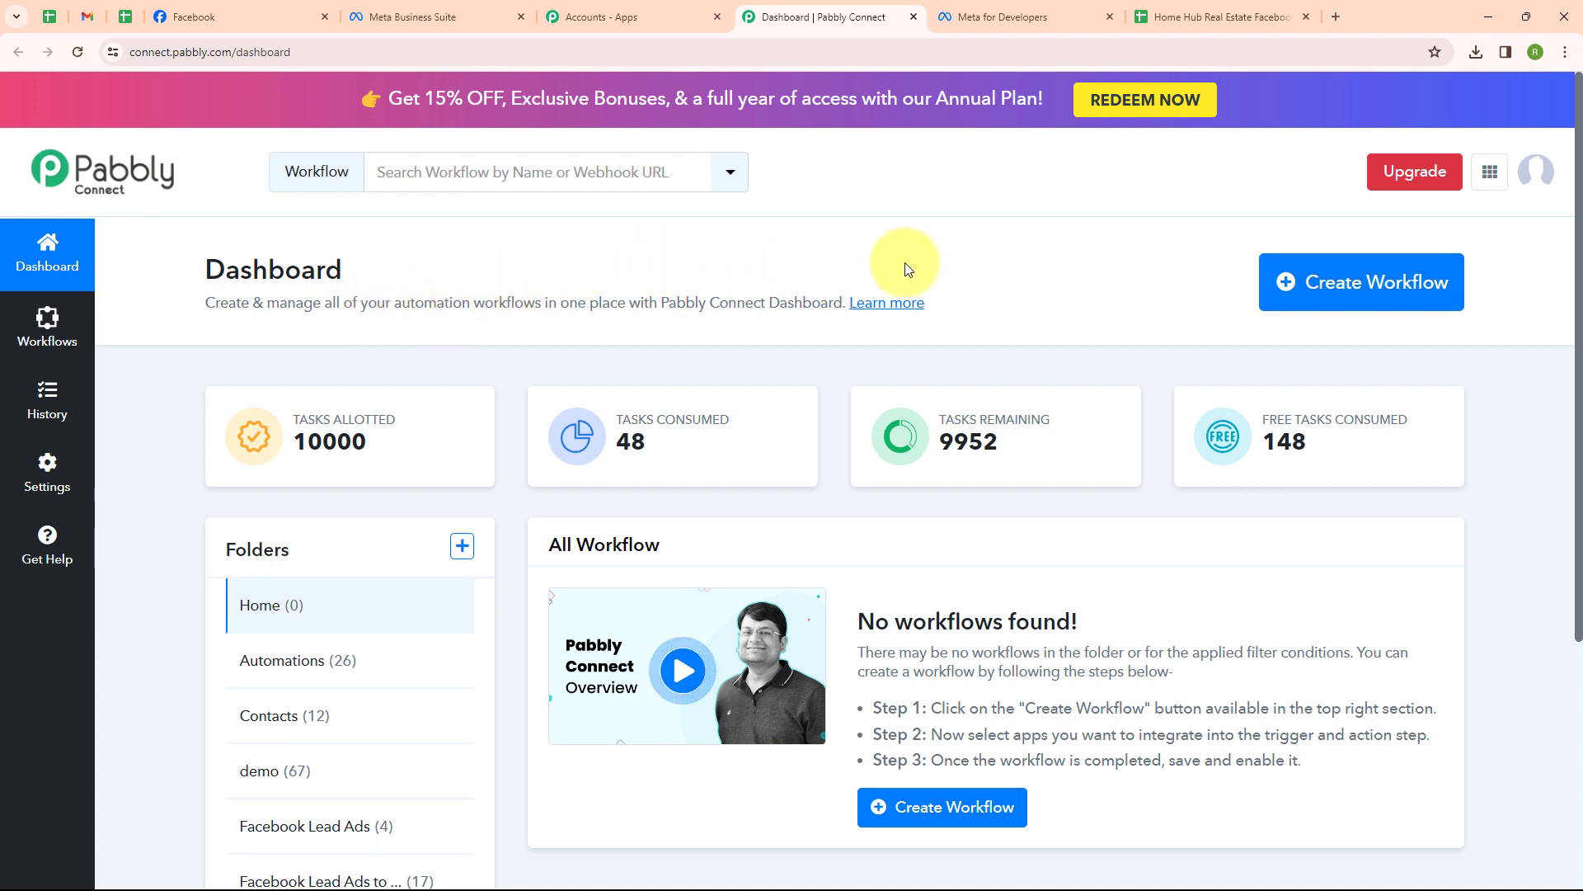
# Create a workflow named "Add Facebook Lead Ads to Google Sheets for Real Estate Business" in the "Facebook Lead Ads to Google Sheet" folder
pyautogui.click(1351, 285)
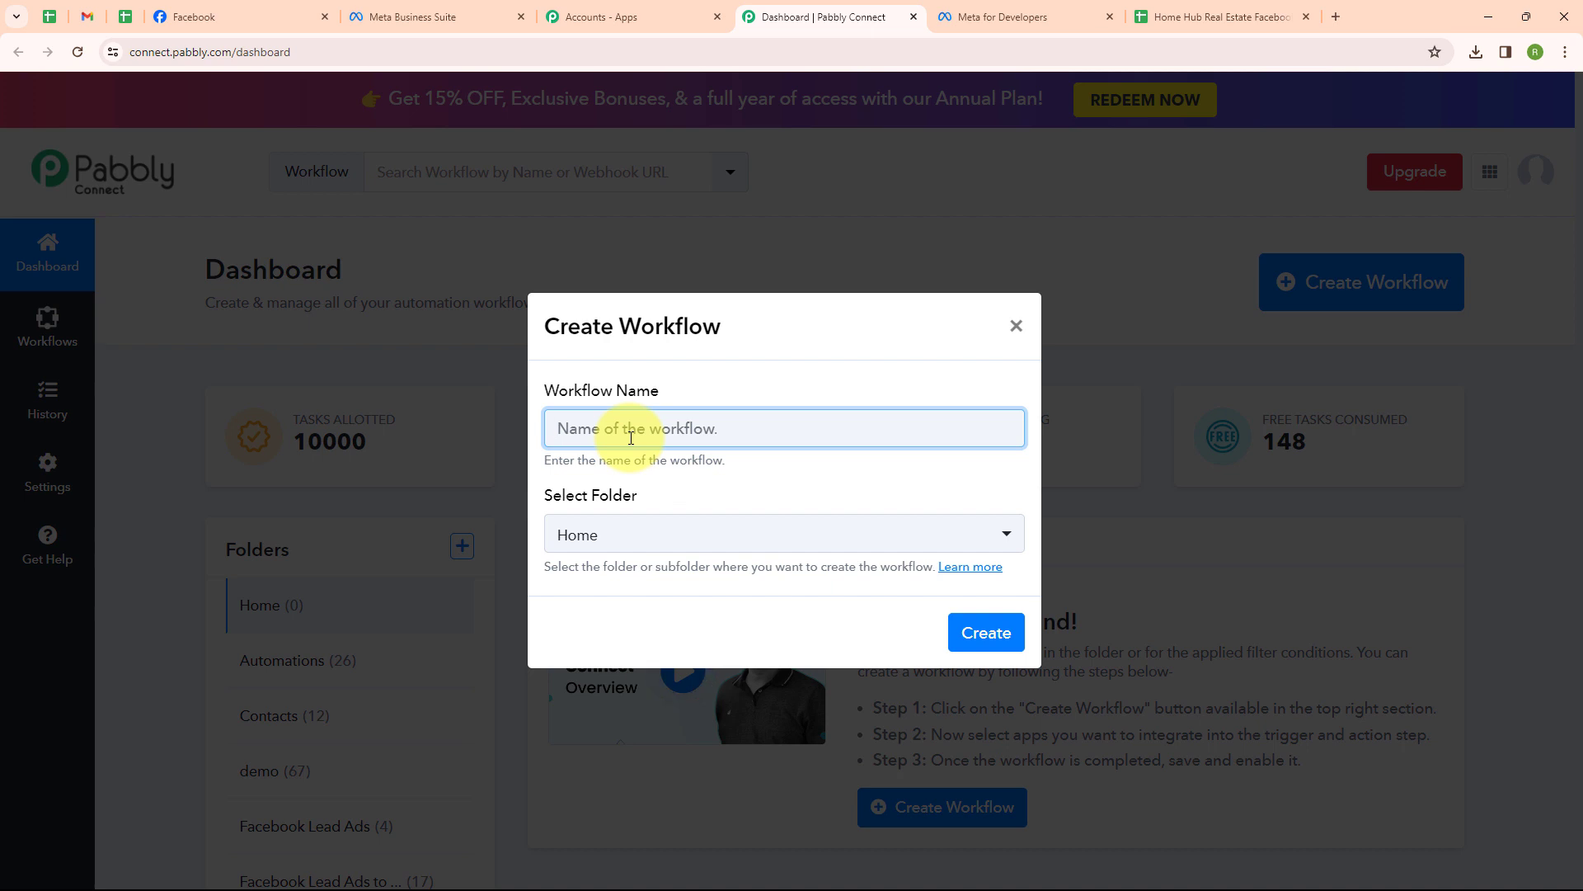
pyautogui.hotkey('ctrl', 'v')
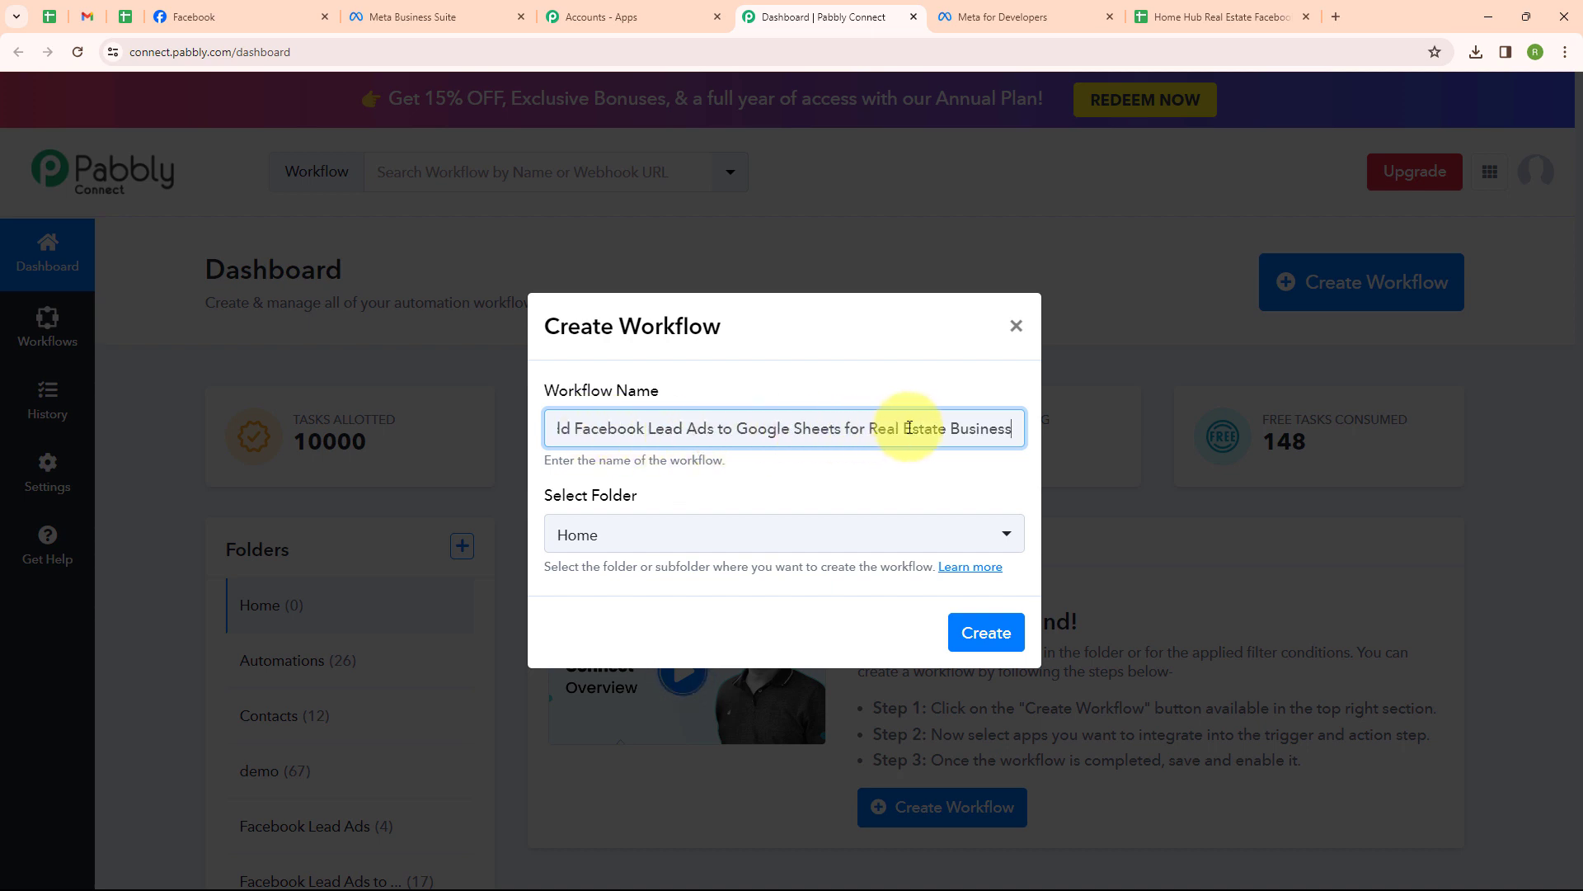
pyautogui.click(654, 549)
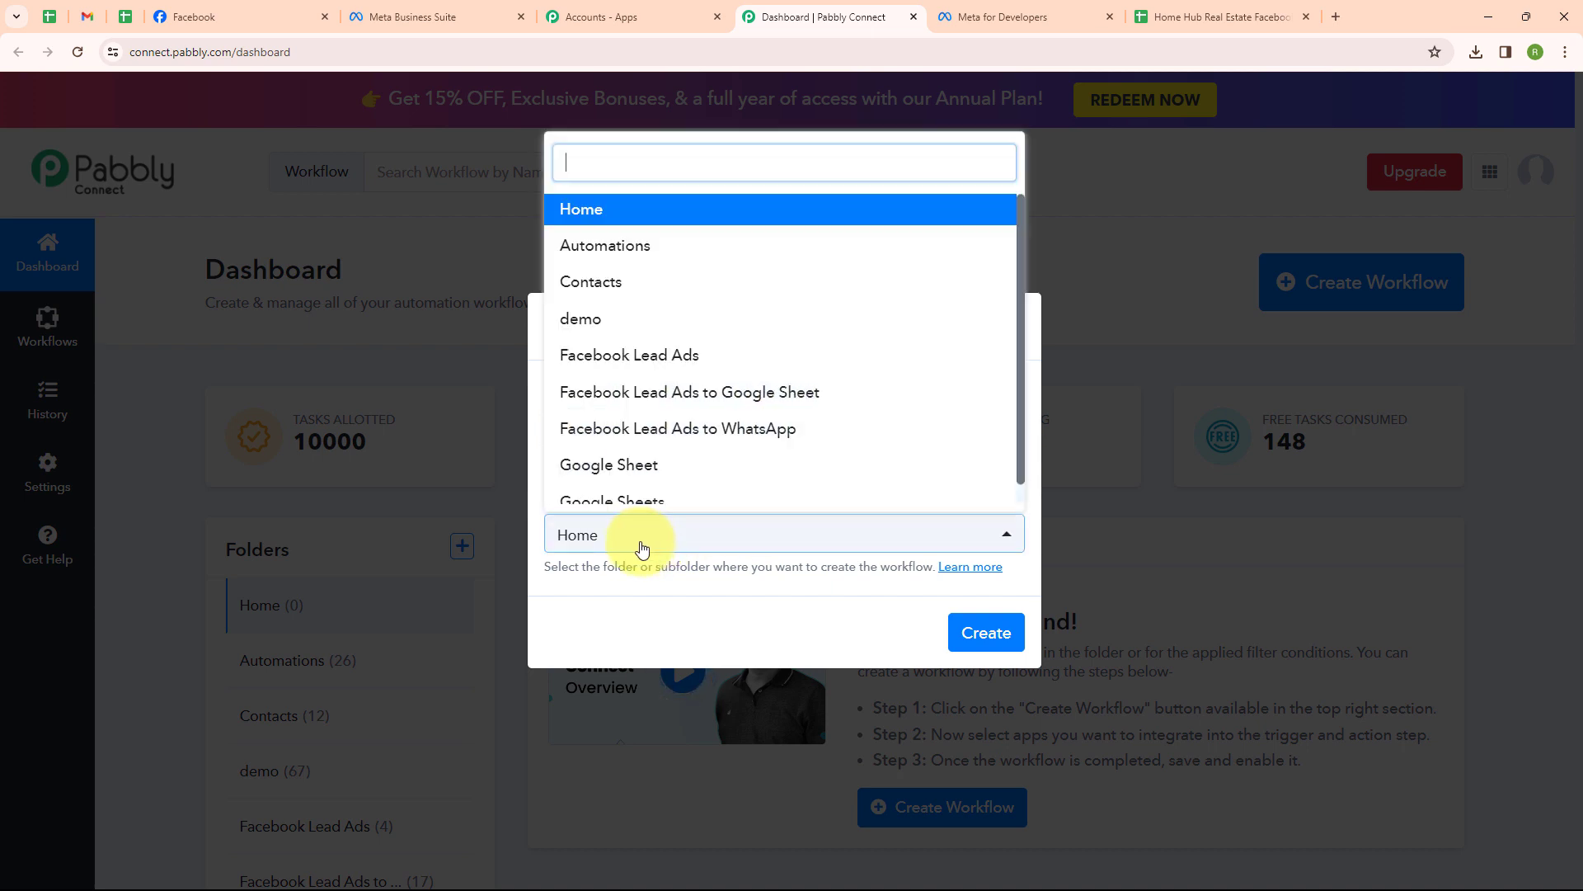
pyautogui.click(642, 393)
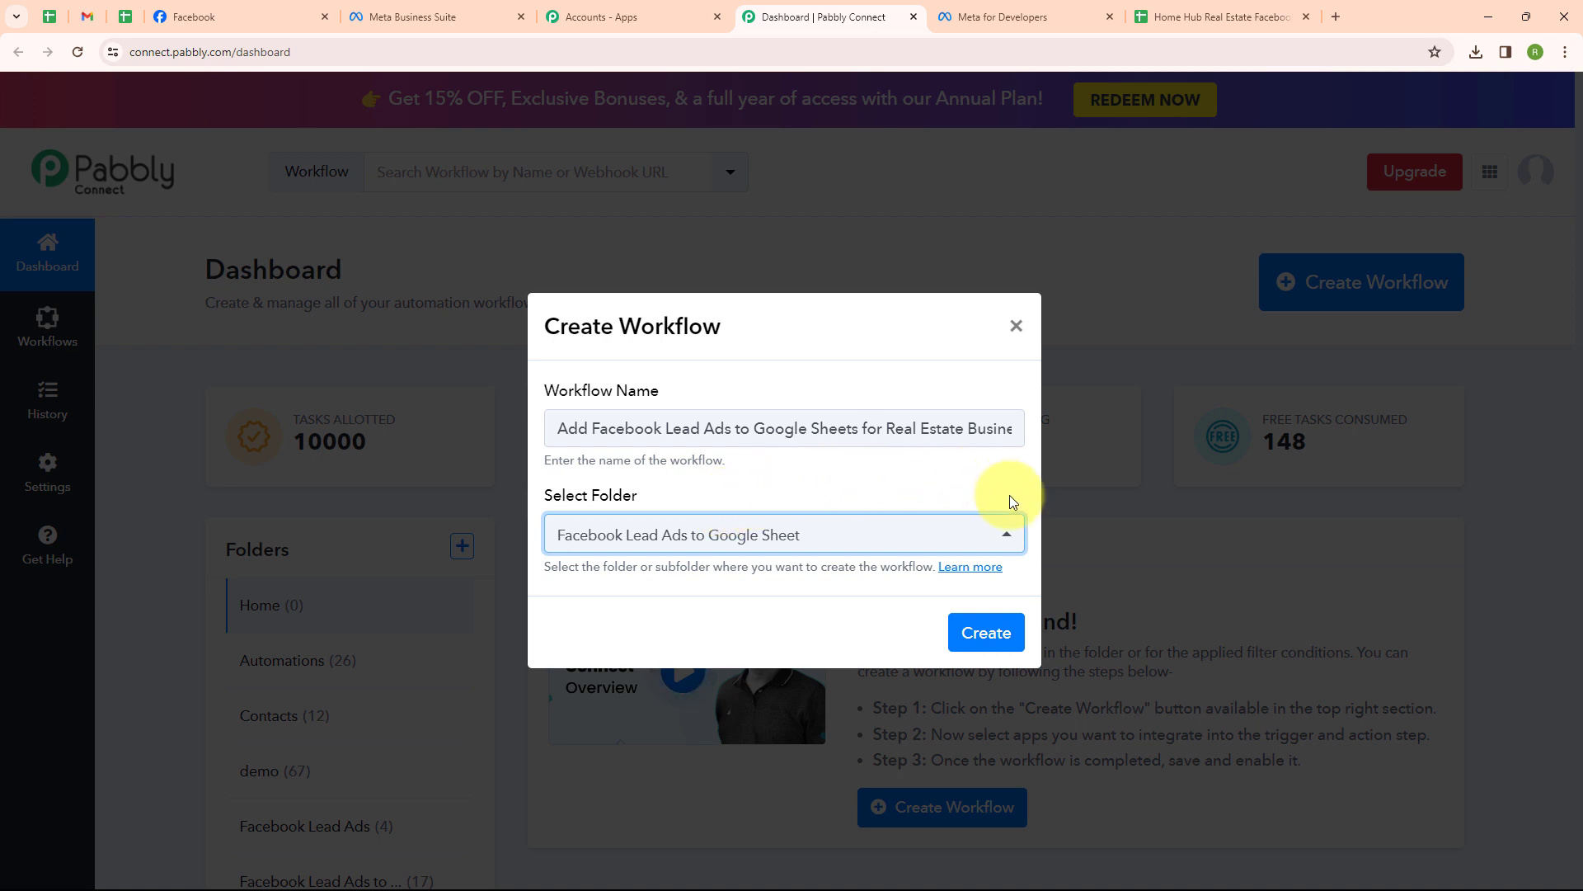
pyautogui.click(983, 636)
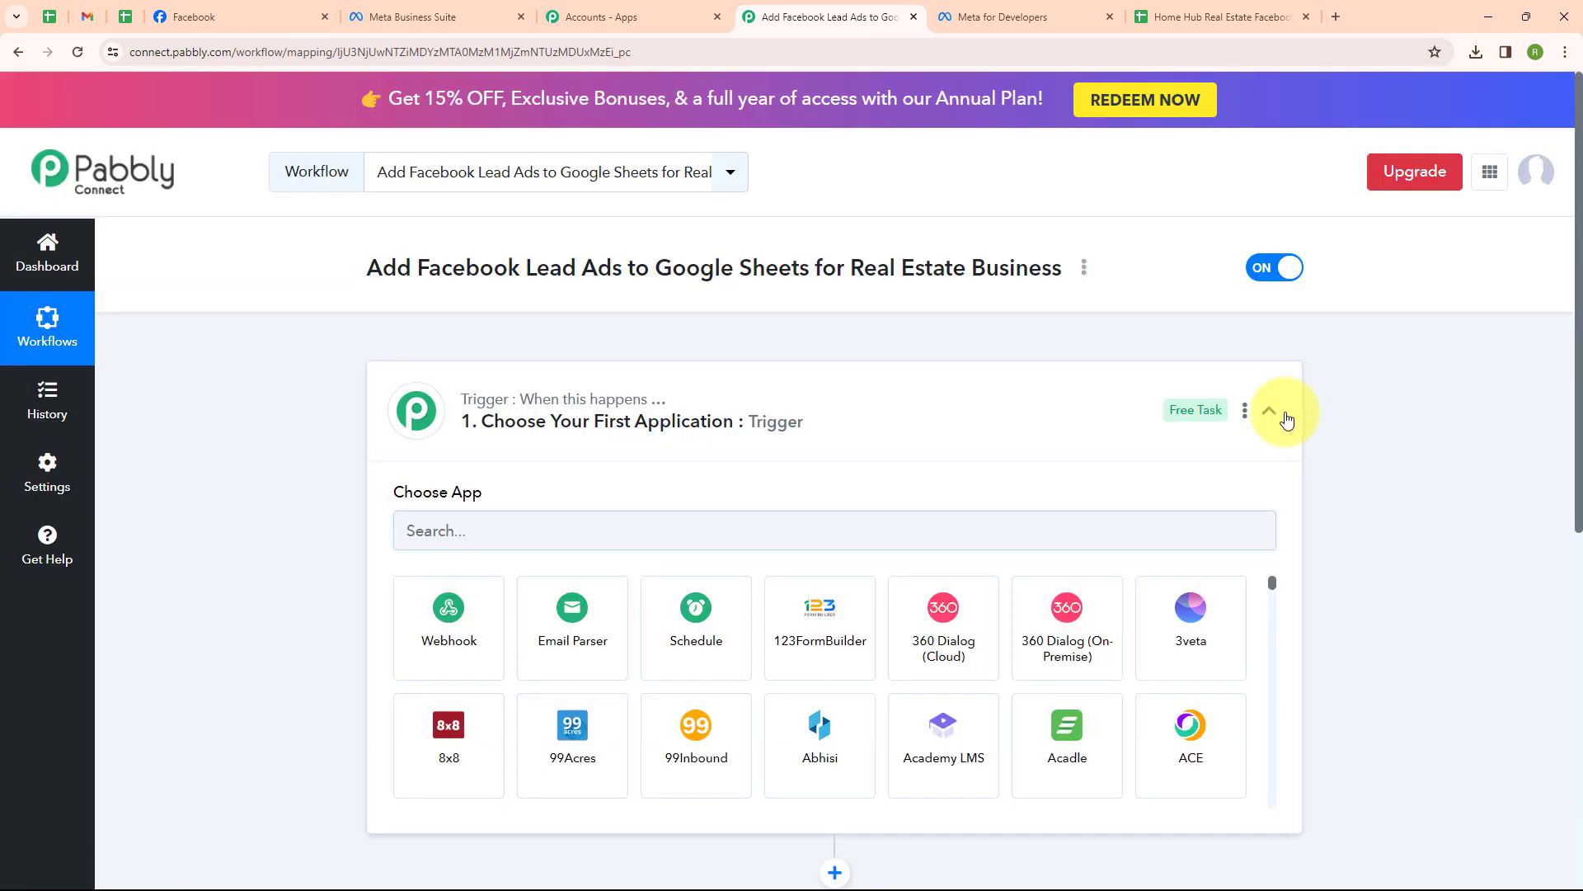
# Set the workflow's trigger application to Facebook Lead Ads with the New Lead (Instant) trigger event
pyautogui.click(1270, 410)
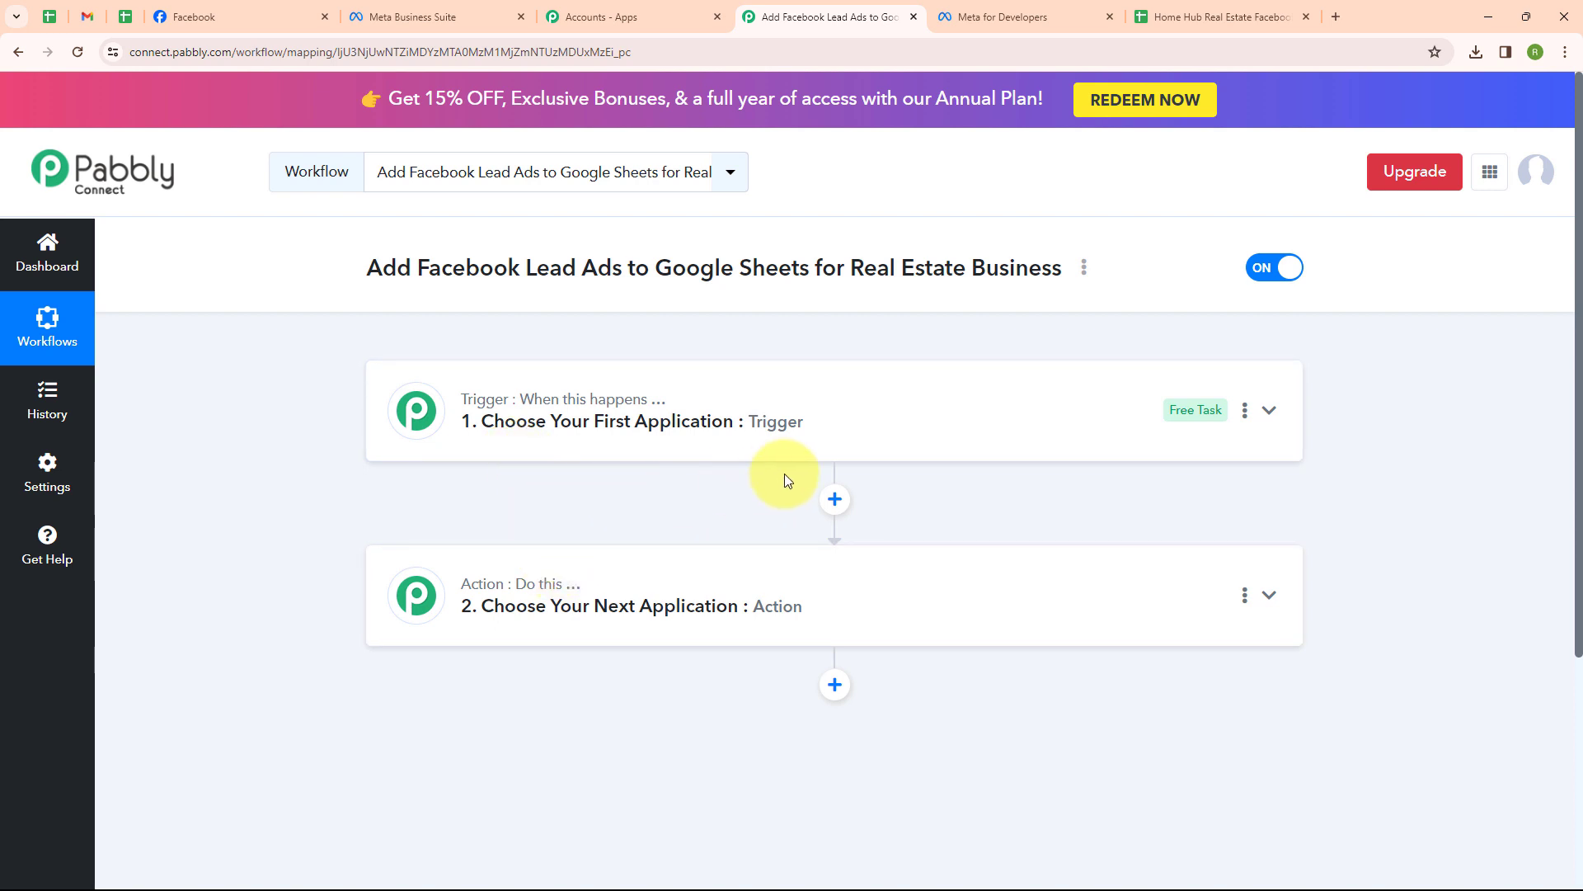
pyautogui.click(1274, 412)
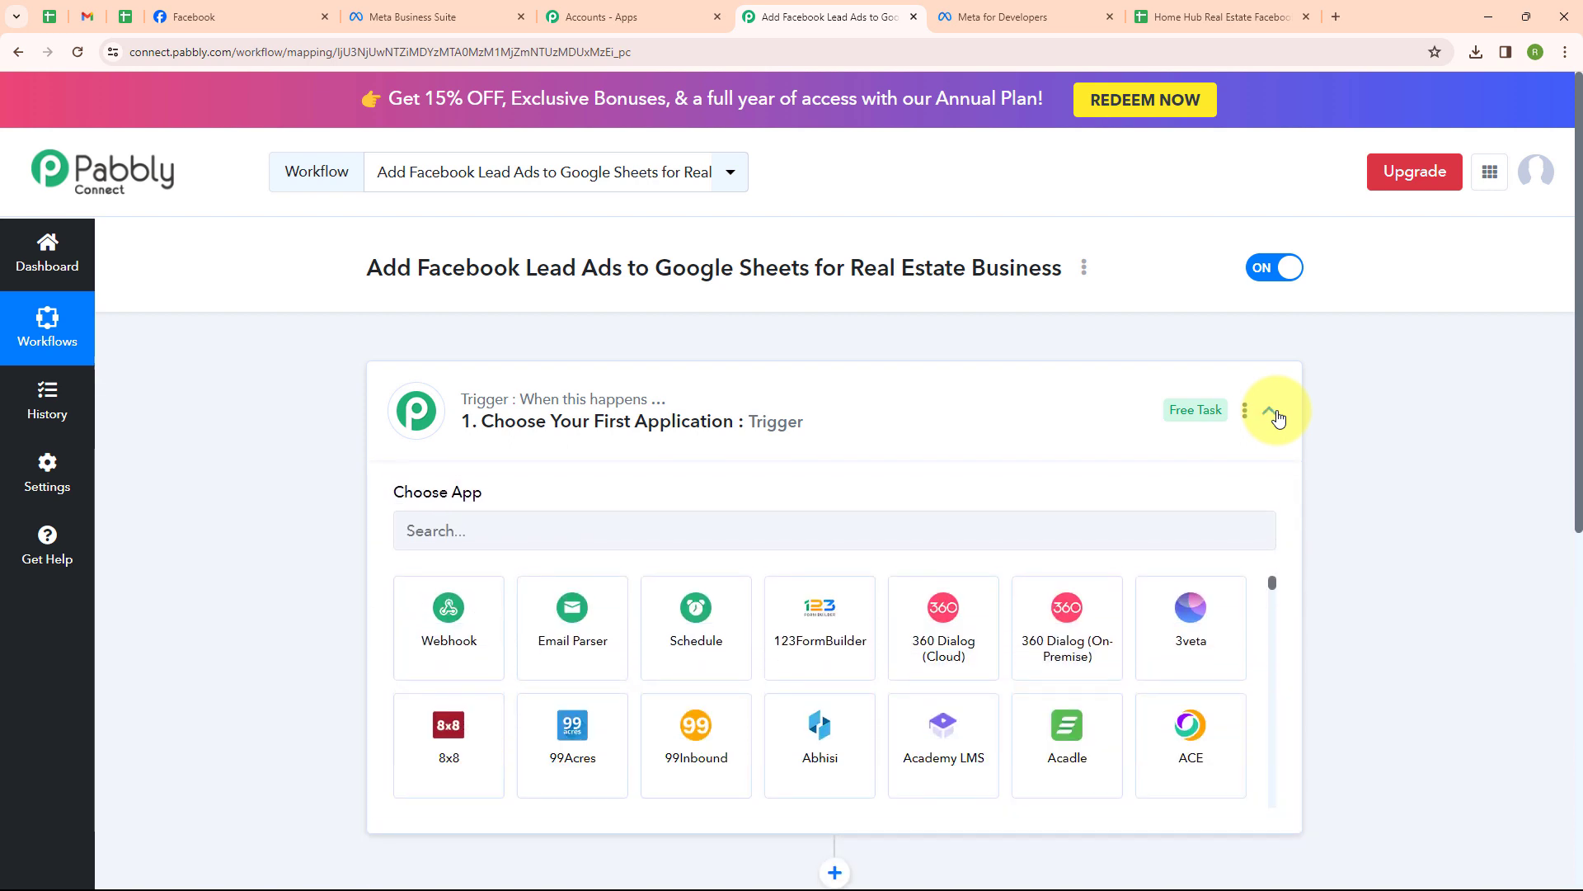
pyautogui.click(548, 529)
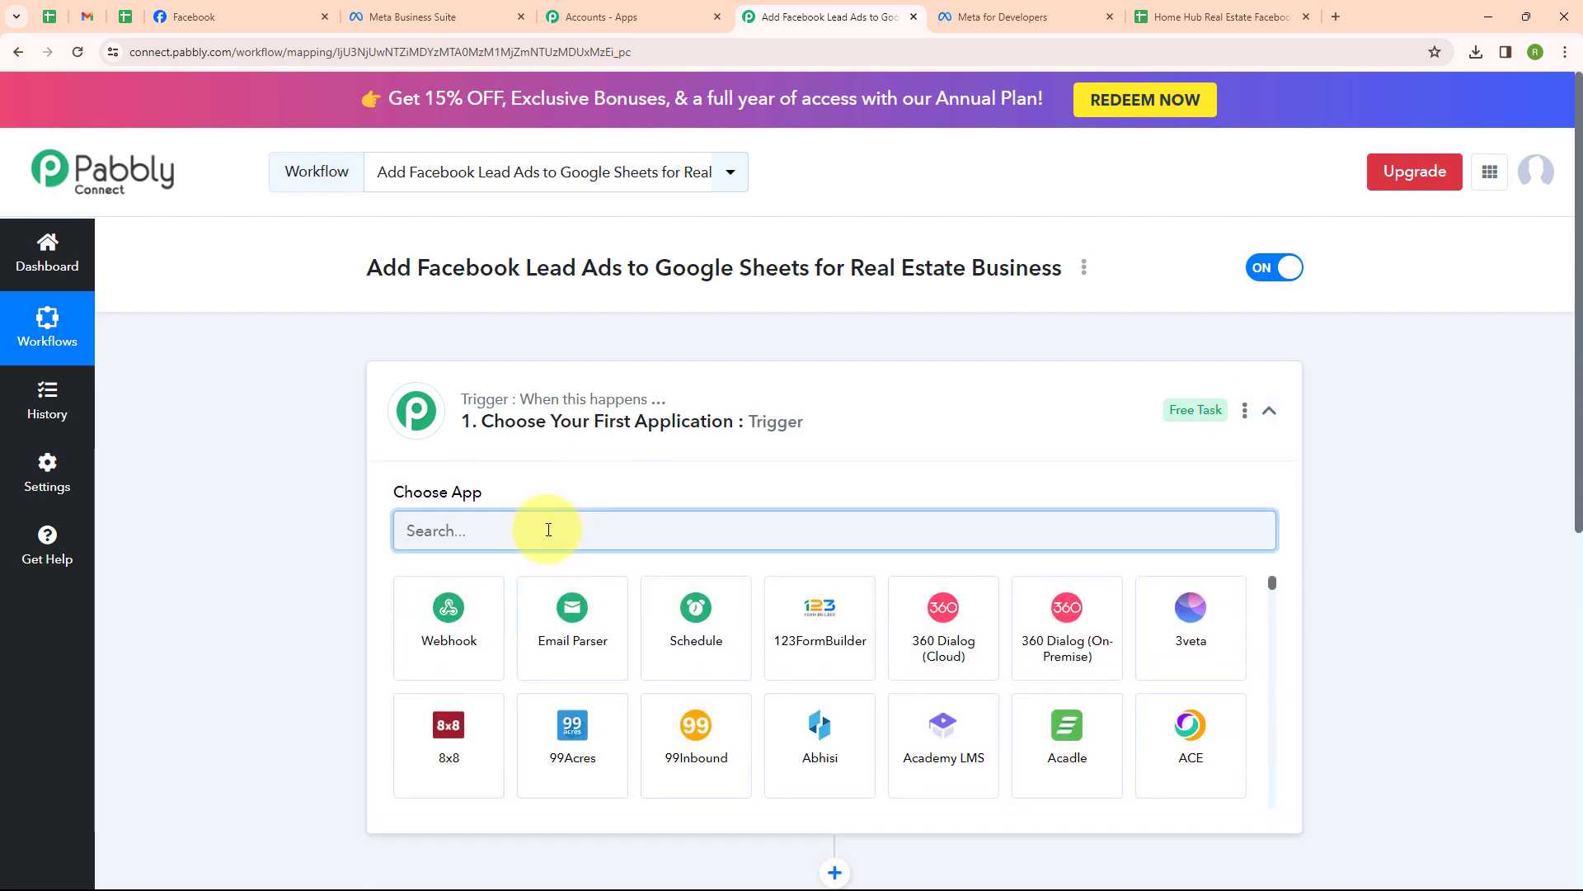
pyautogui.write('Face')
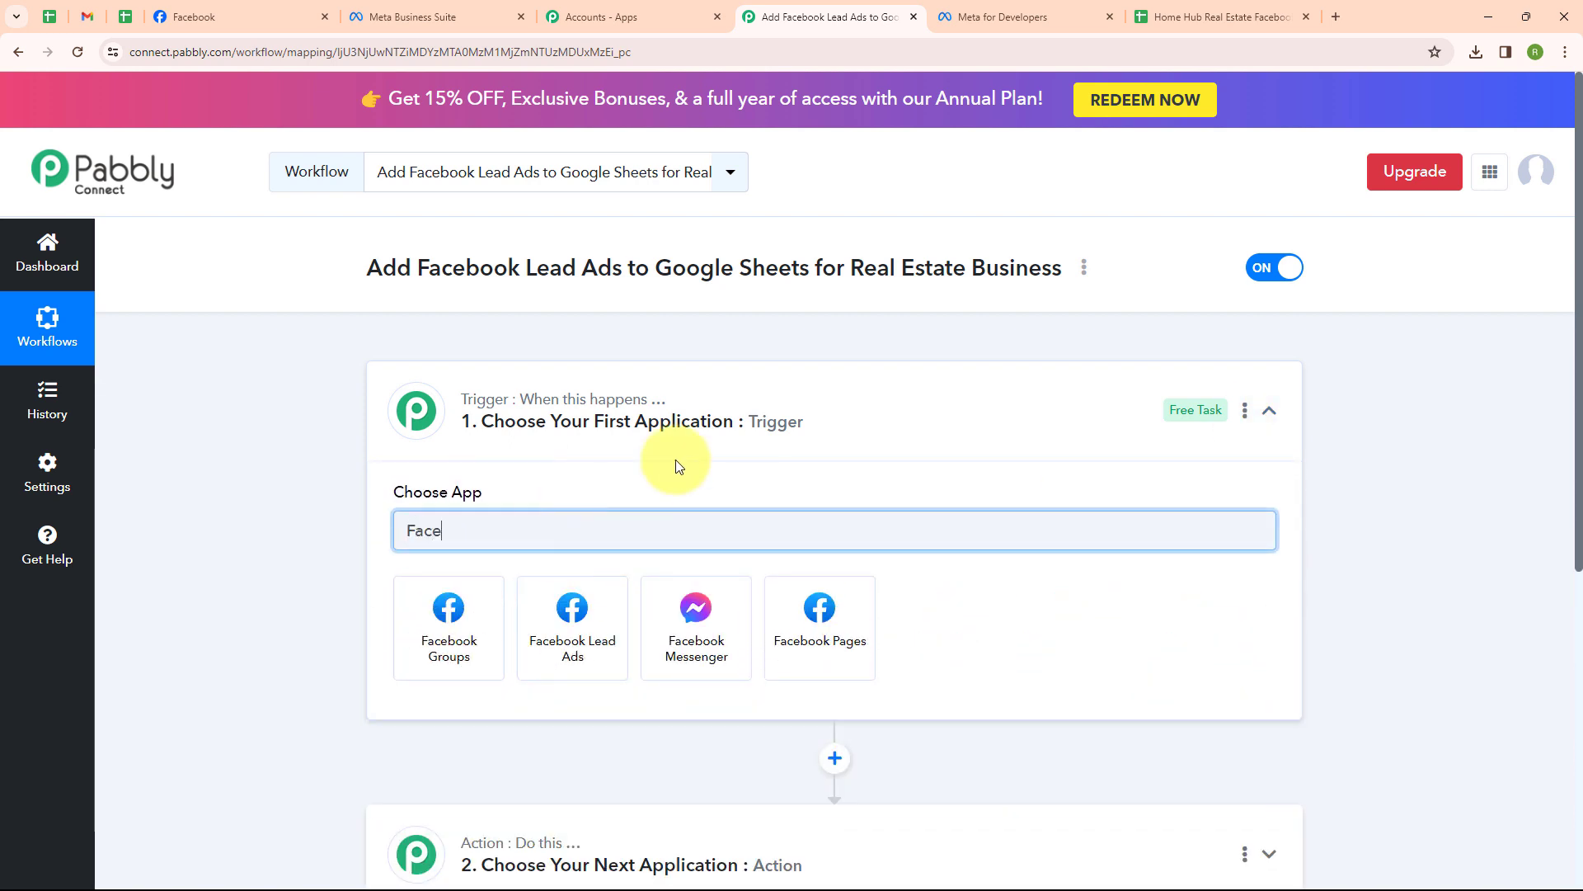
pyautogui.click(603, 625)
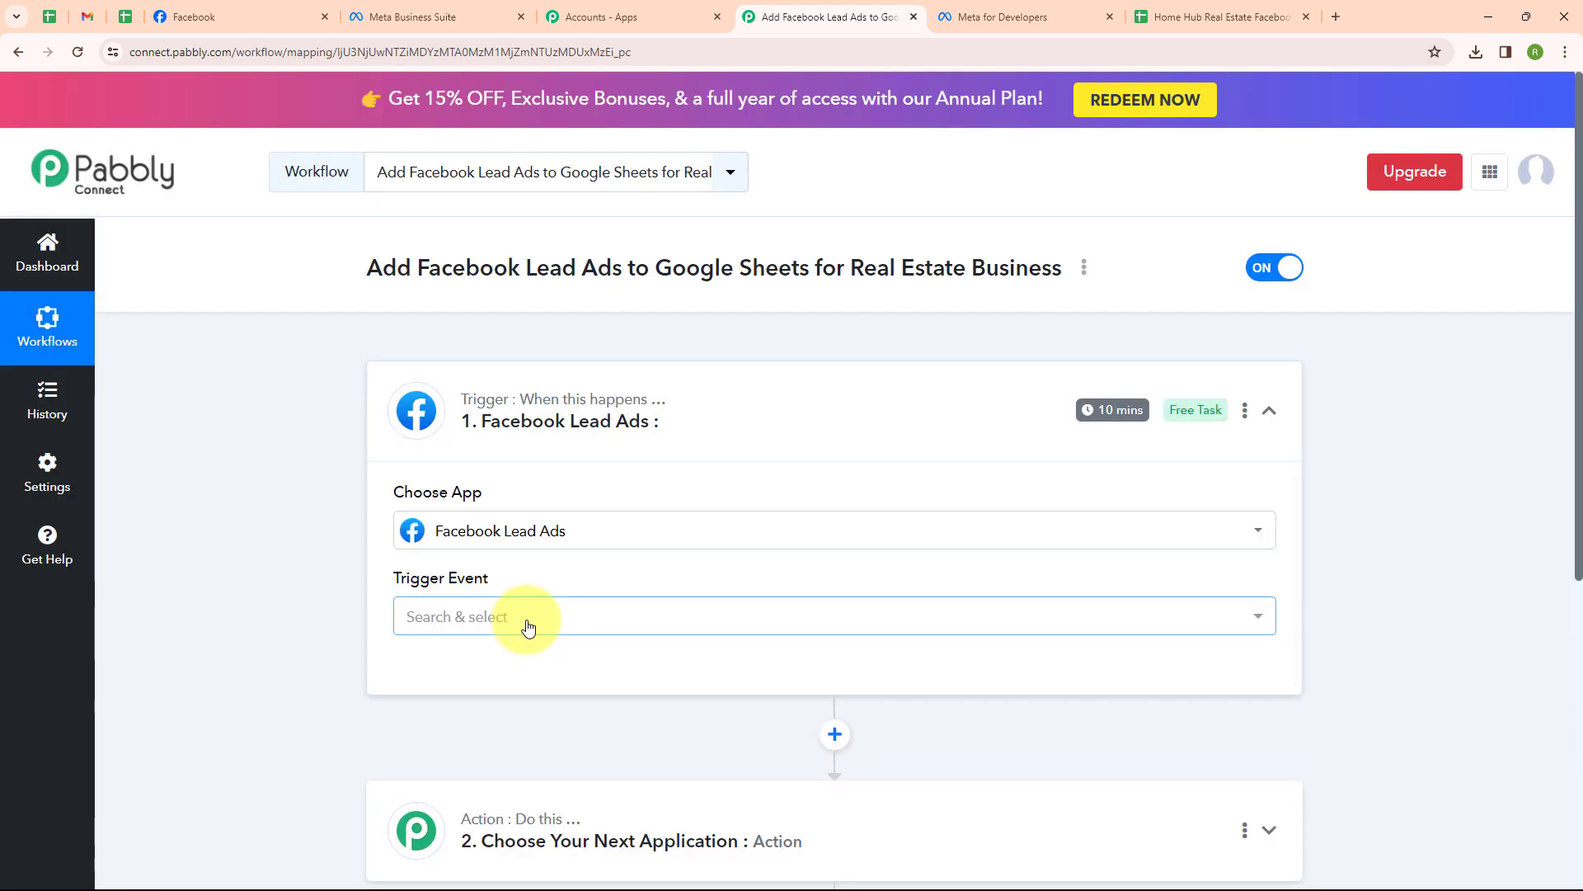
pyautogui.click(529, 629)
pyautogui.click(513, 716)
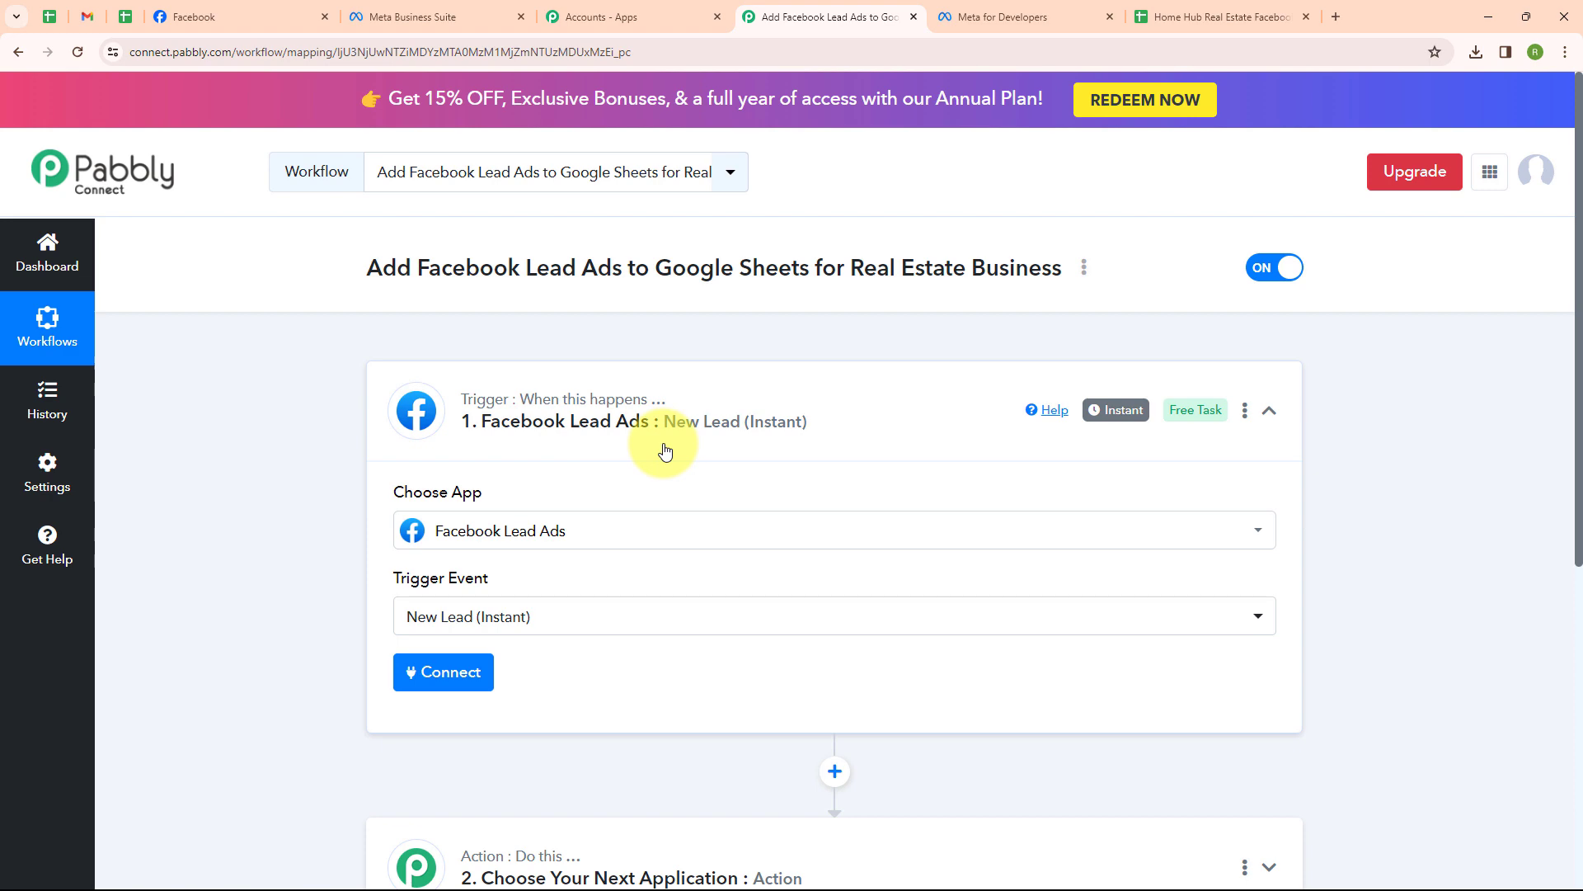
# Add a new Facebook Lead Ads connection for the trigger and authorize it with the Facebook account
pyautogui.click(443, 673)
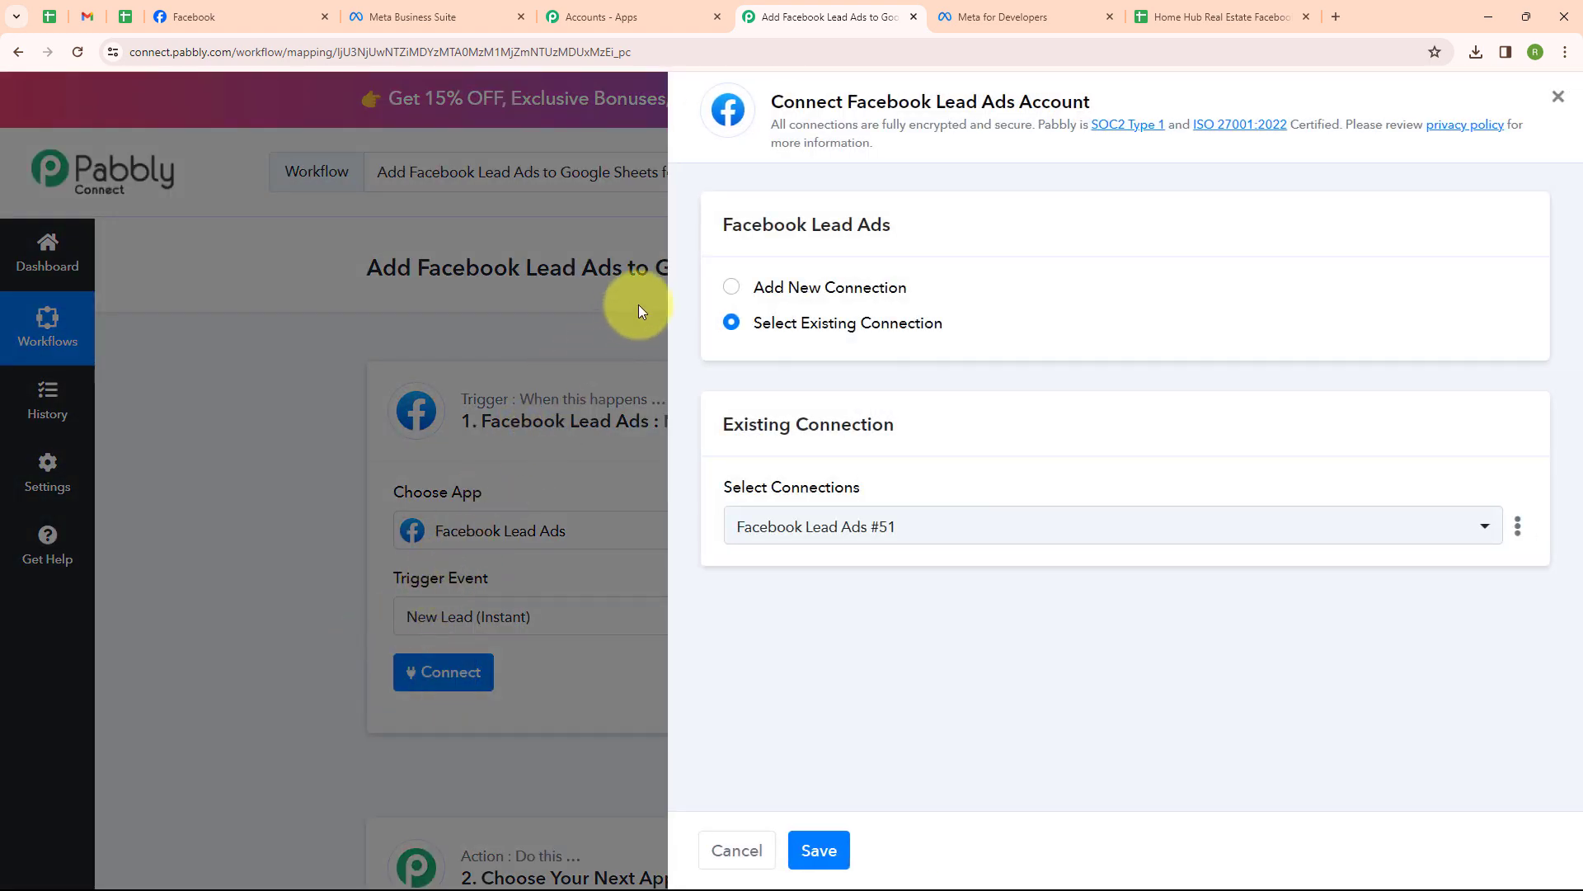
pyautogui.click(730, 288)
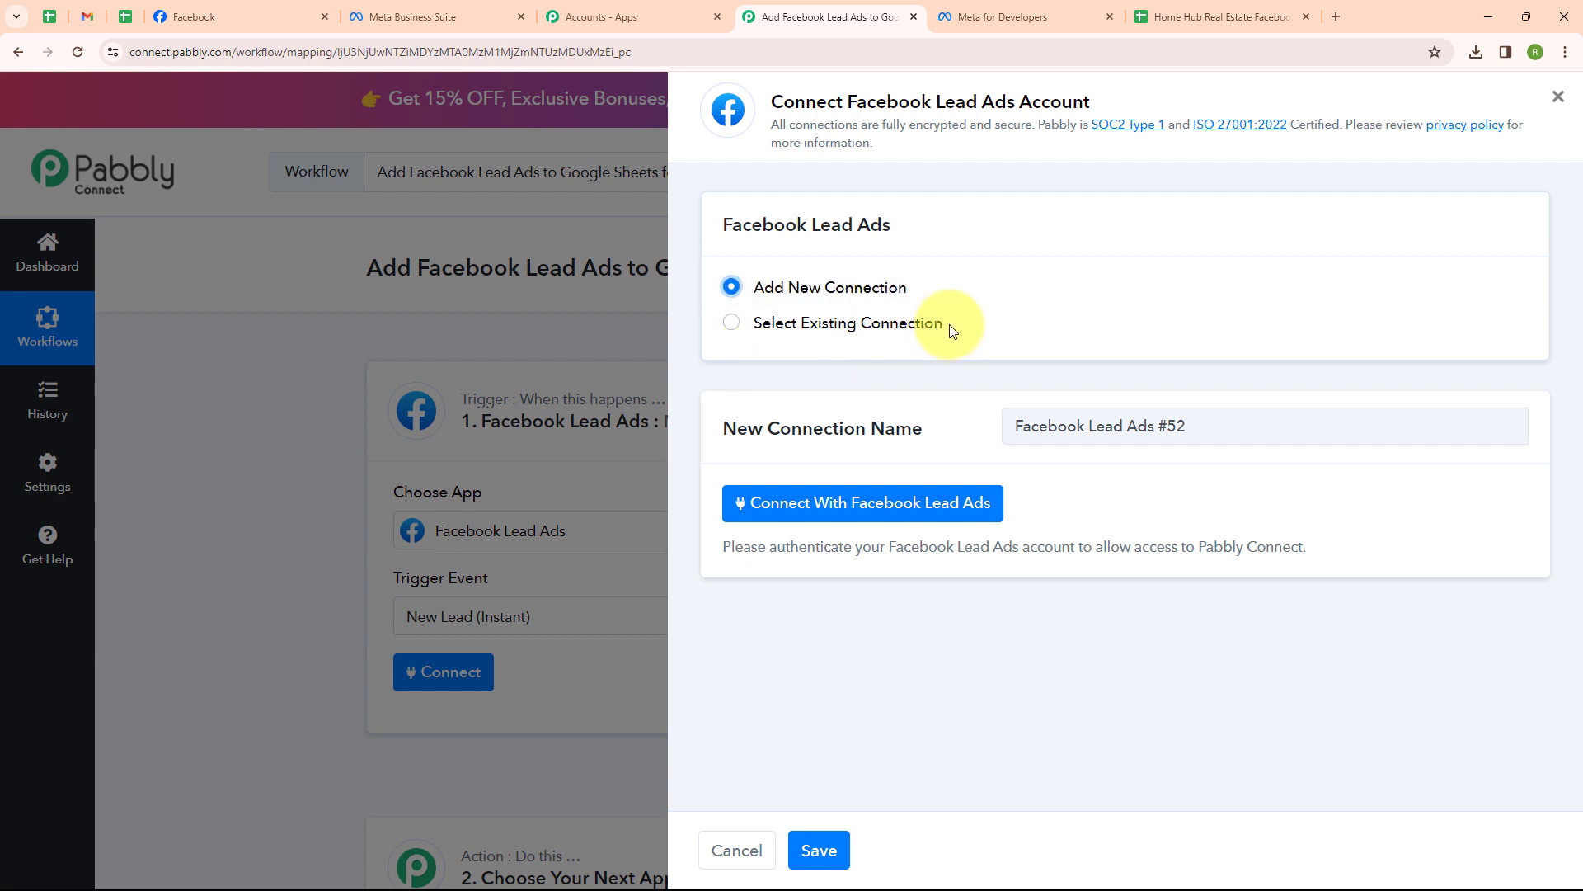
pyautogui.click(865, 515)
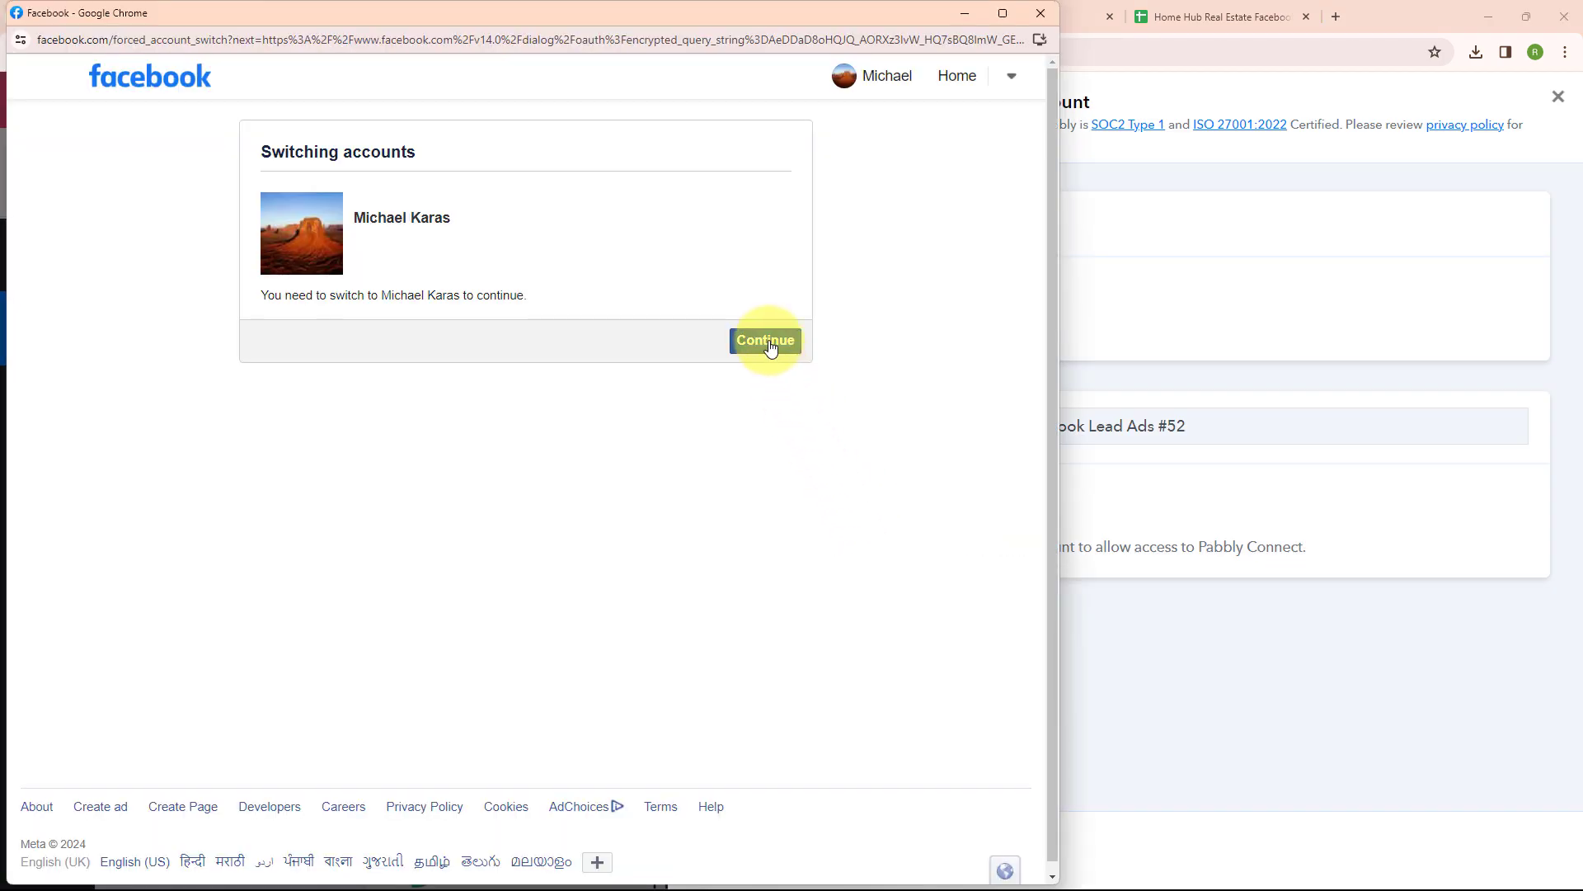
pyautogui.click(771, 348)
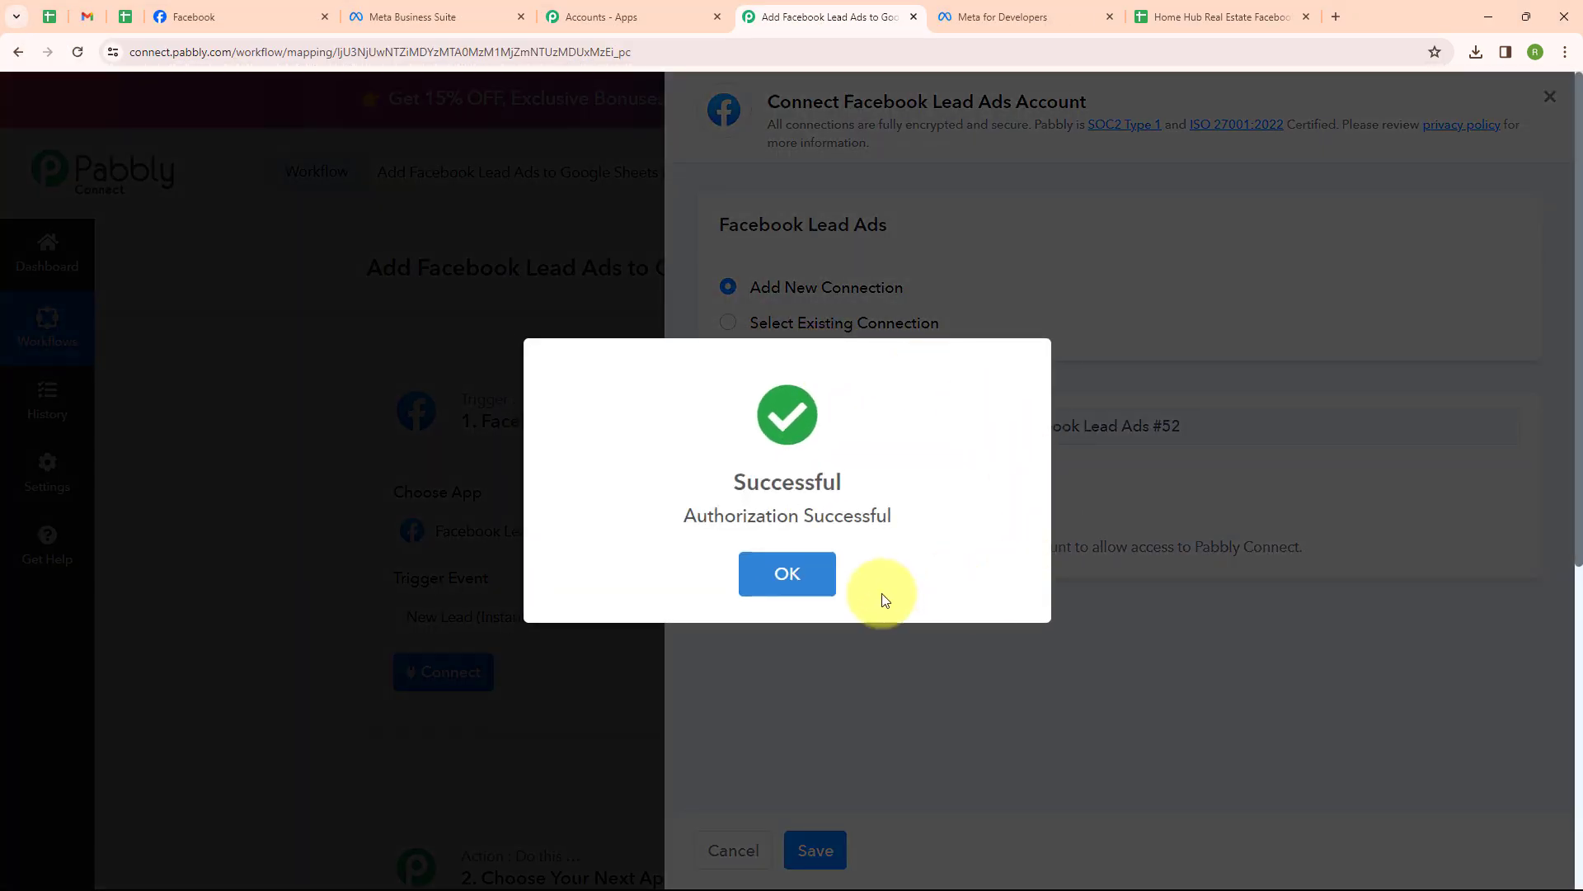
pyautogui.click(787, 576)
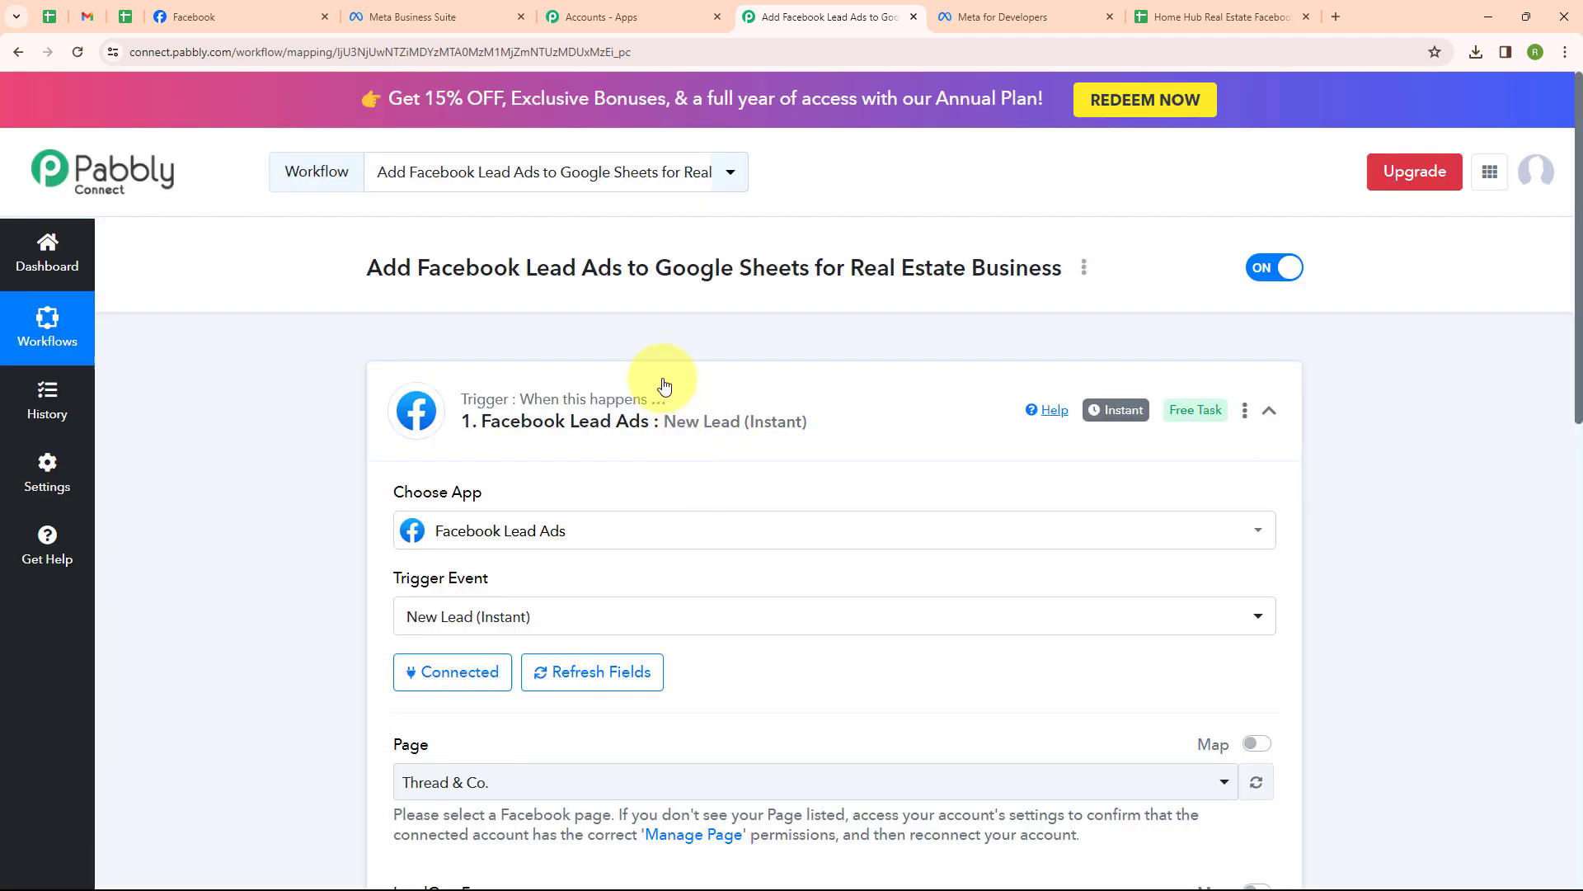
# Check the business page on Facebook and set the trigger's Page to Home Hub Real Estate
pyautogui.click(259, 9)
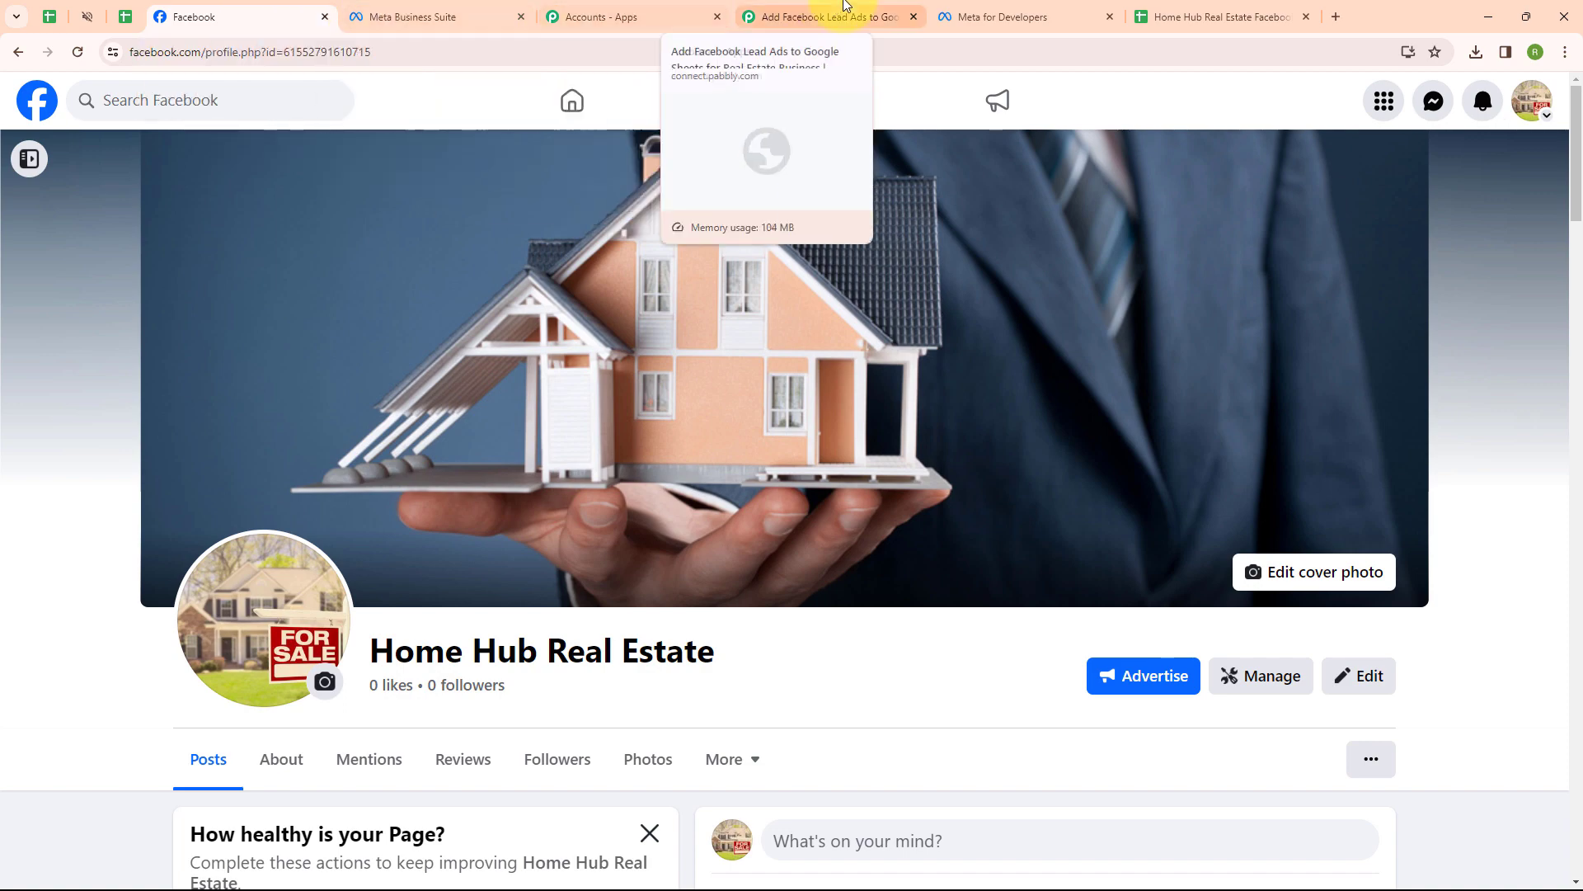
pyautogui.click(838, 15)
pyautogui.scroll(-3, 577, 424)
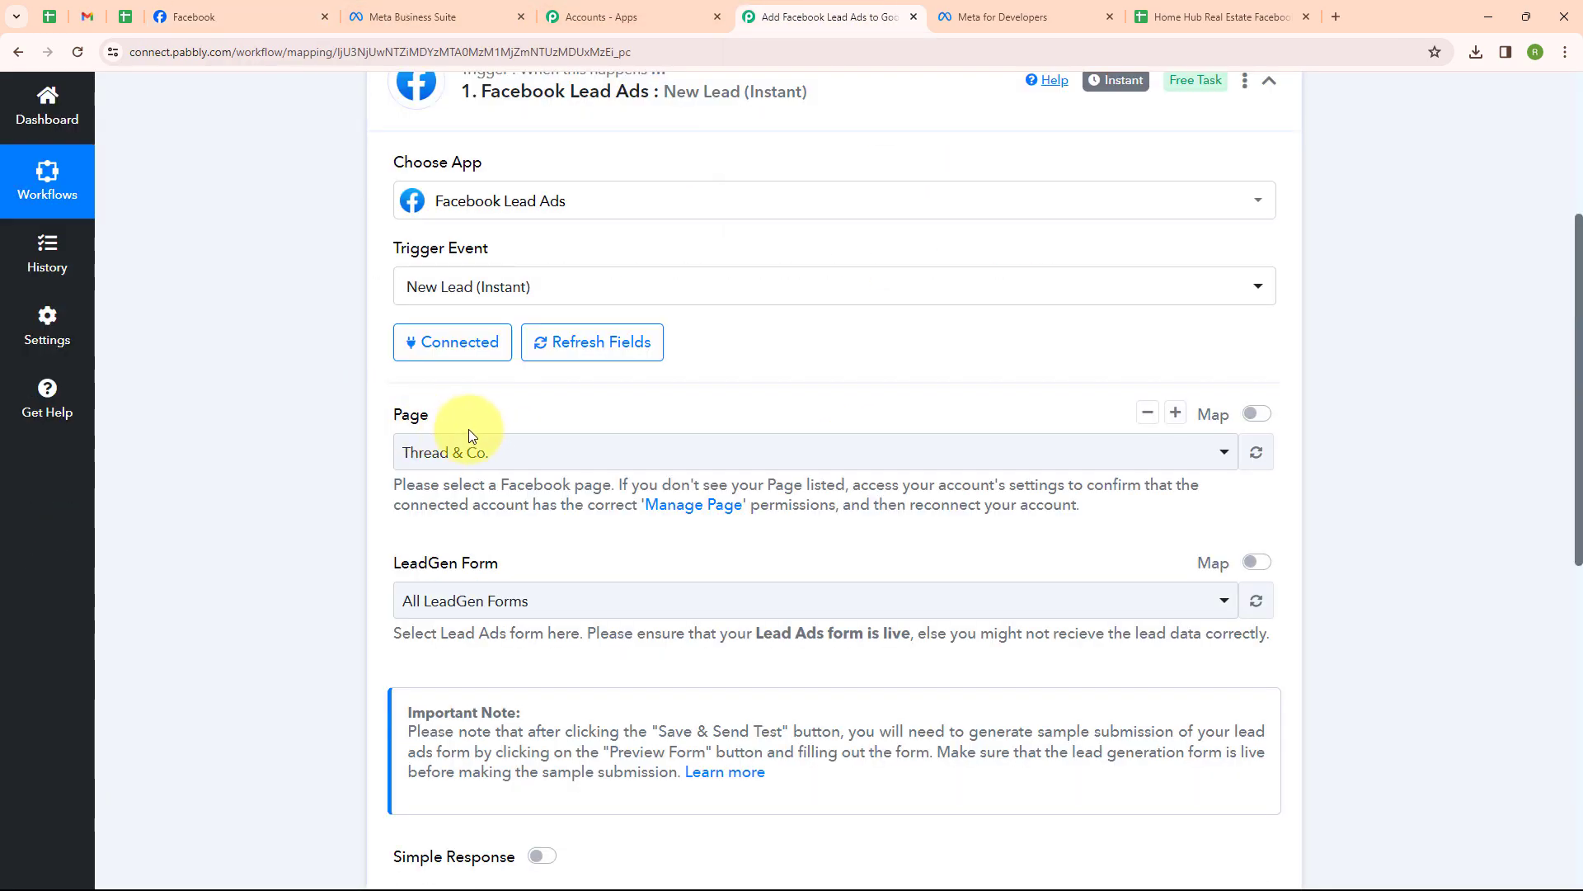
pyautogui.click(532, 452)
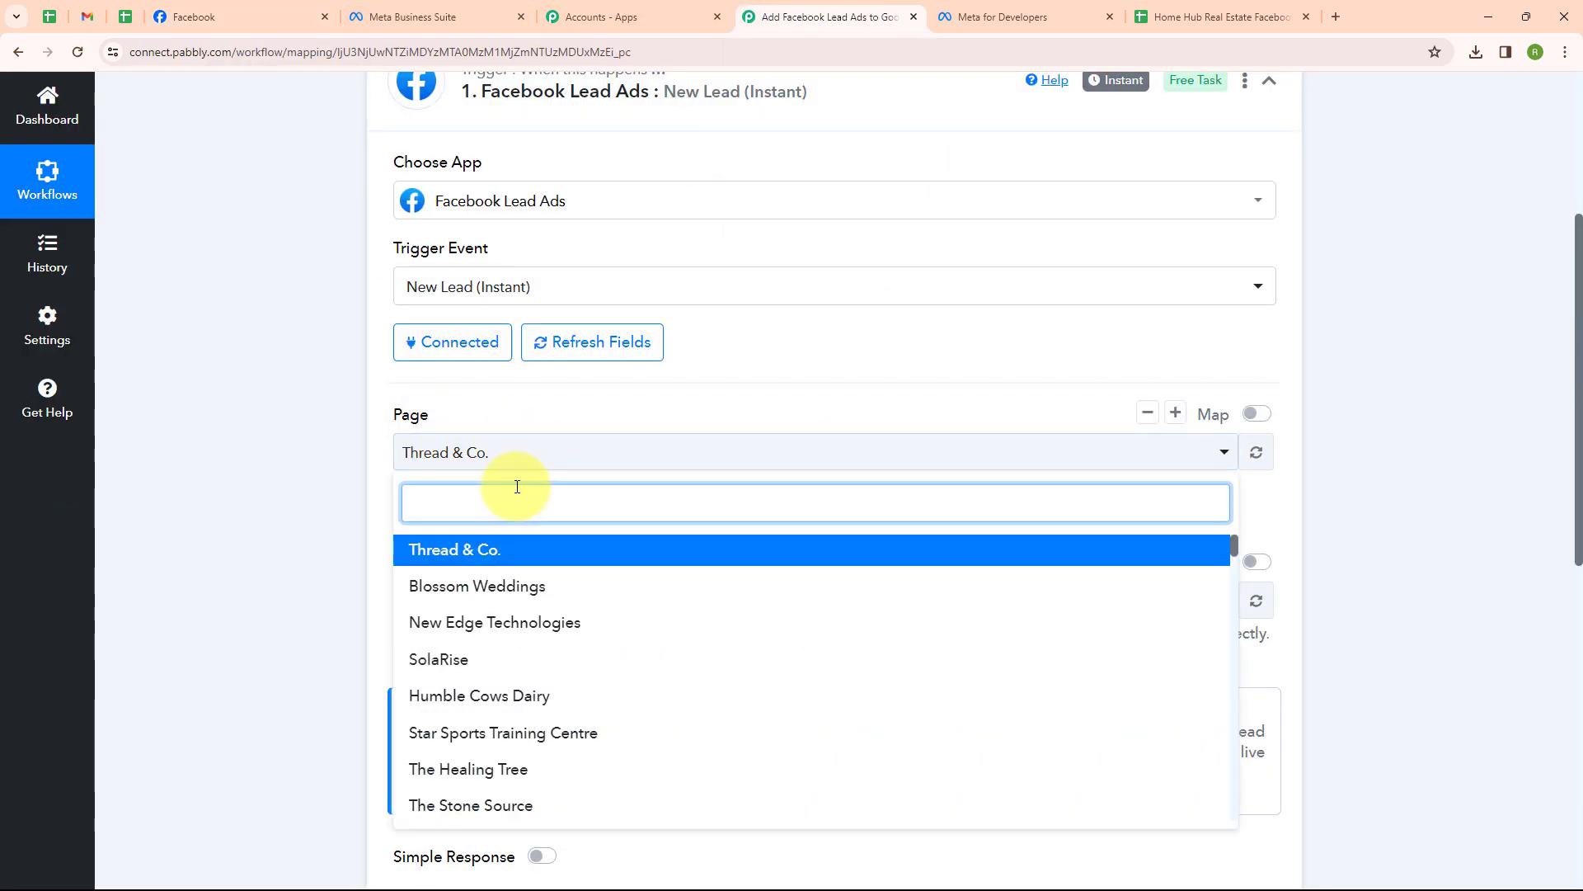
pyautogui.write('Hom')
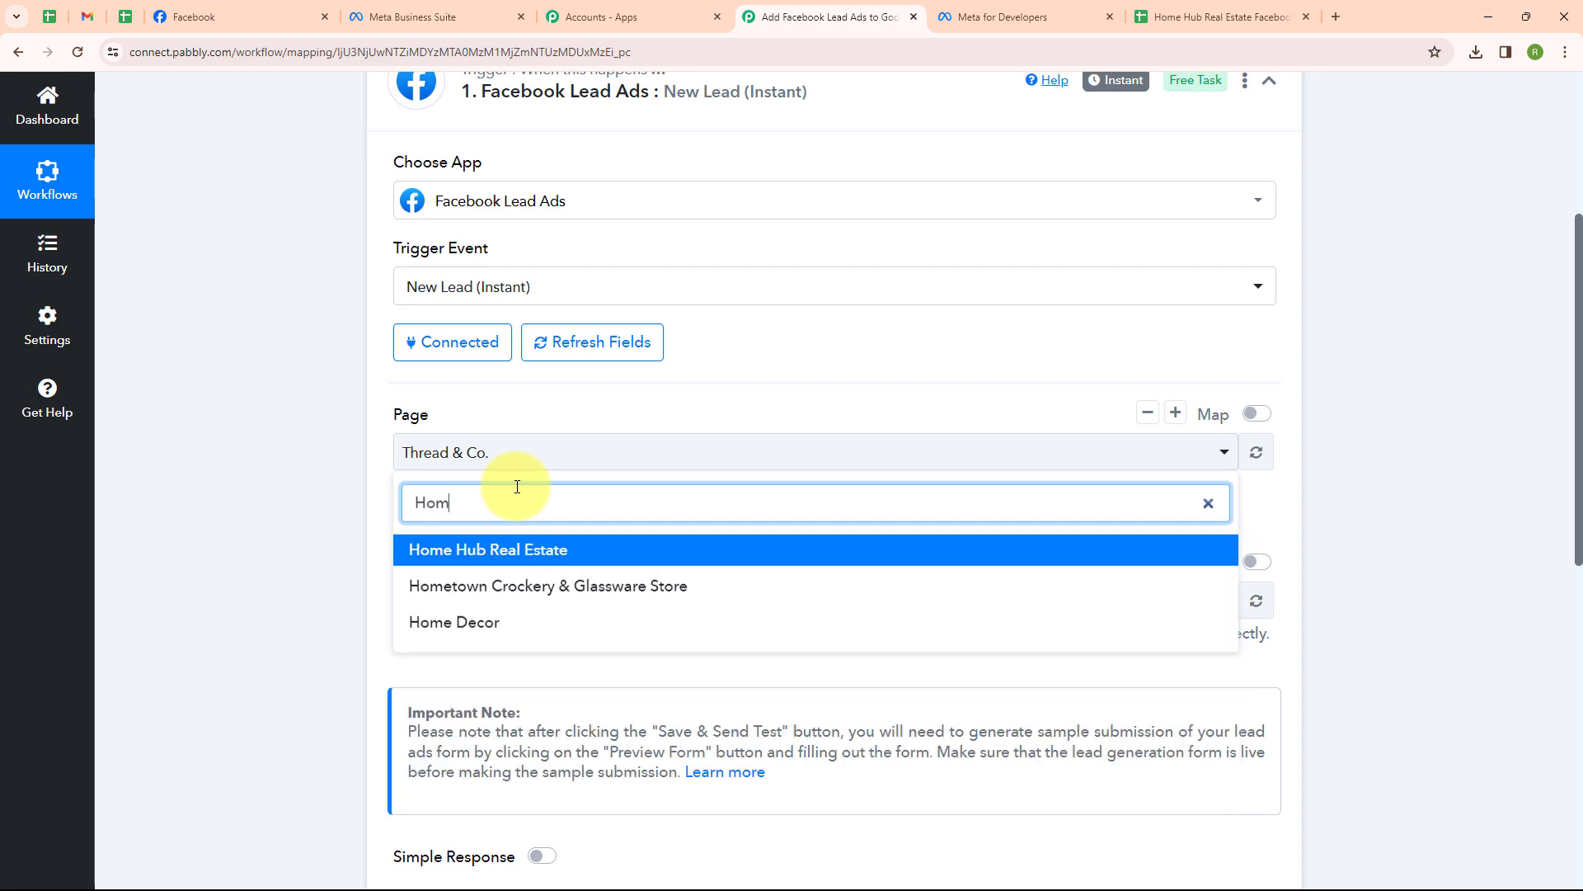
pyautogui.click(541, 557)
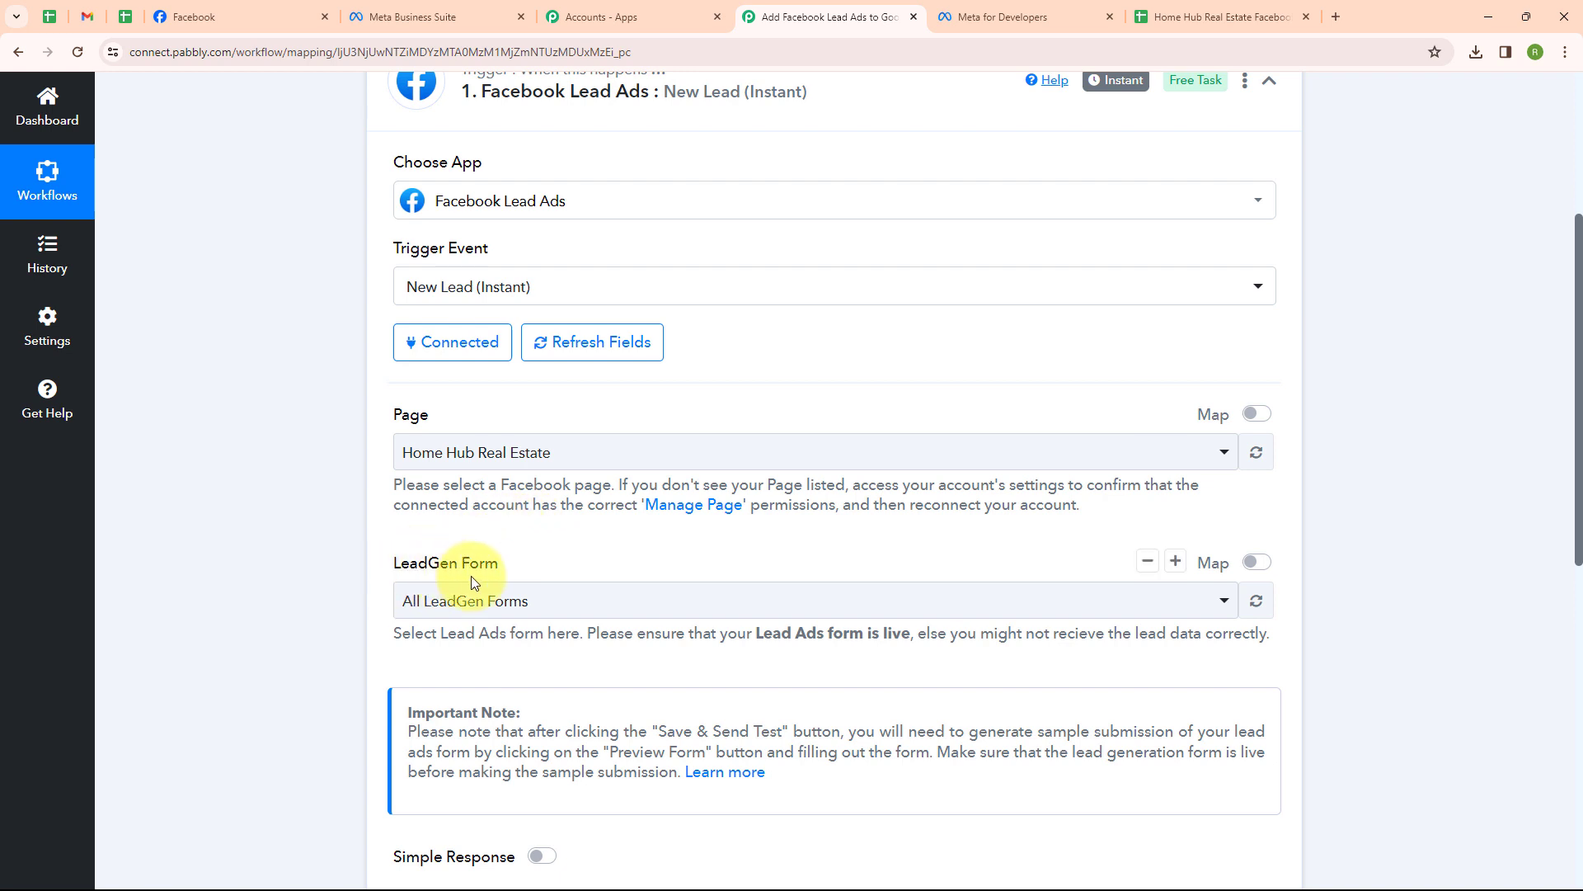
# Check the lead ads forms in Meta Business Suite and set the trigger's LeadGen Form to New LeadGen Form
pyautogui.click(404, 11)
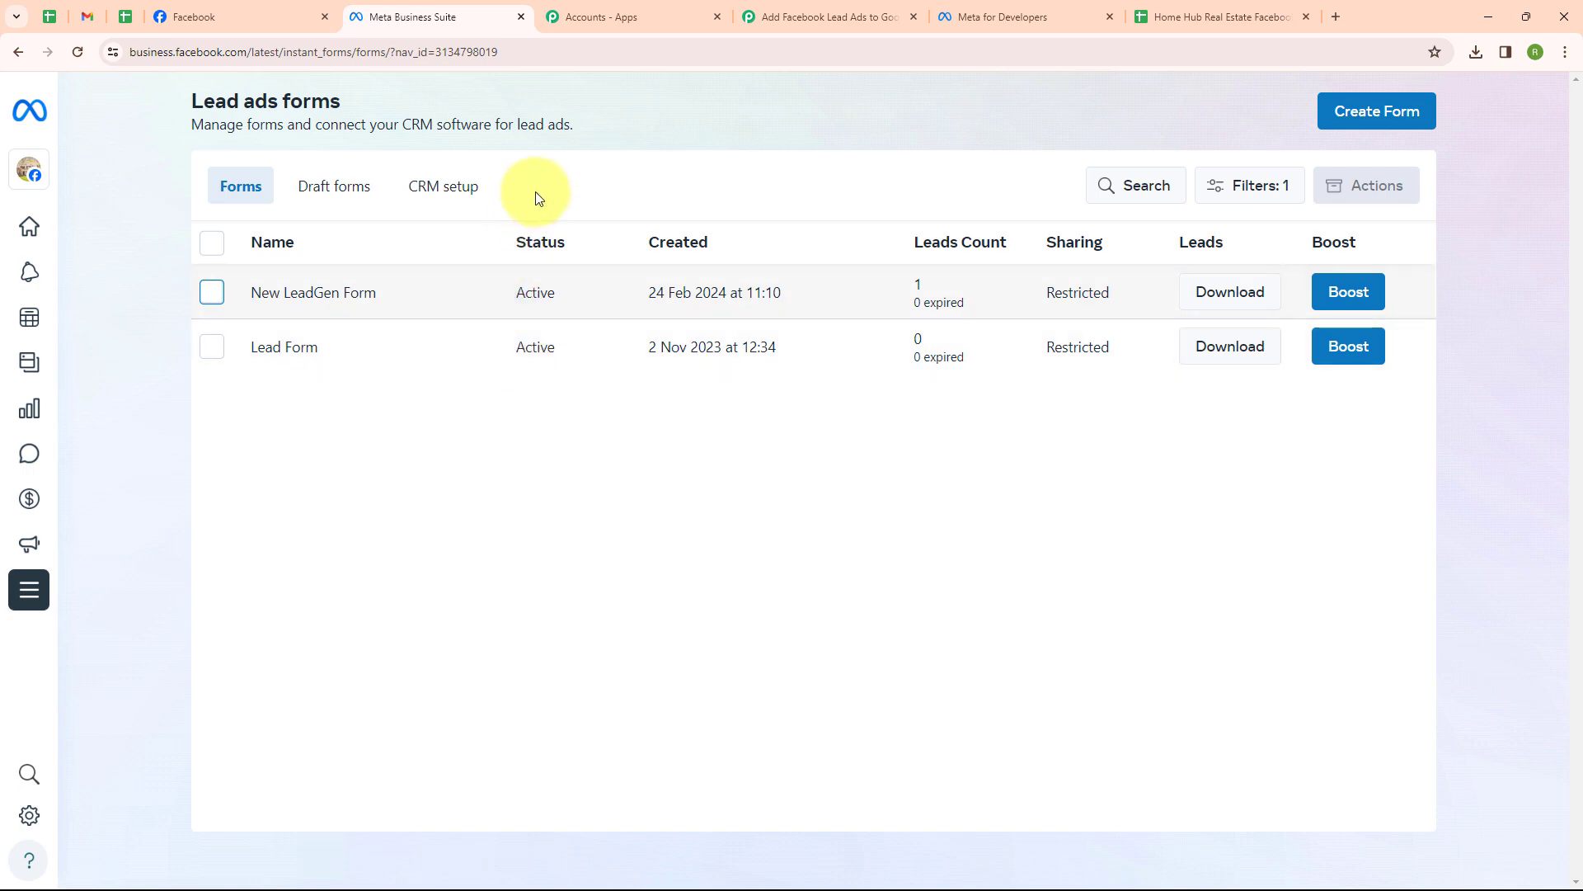
pyautogui.click(800, 16)
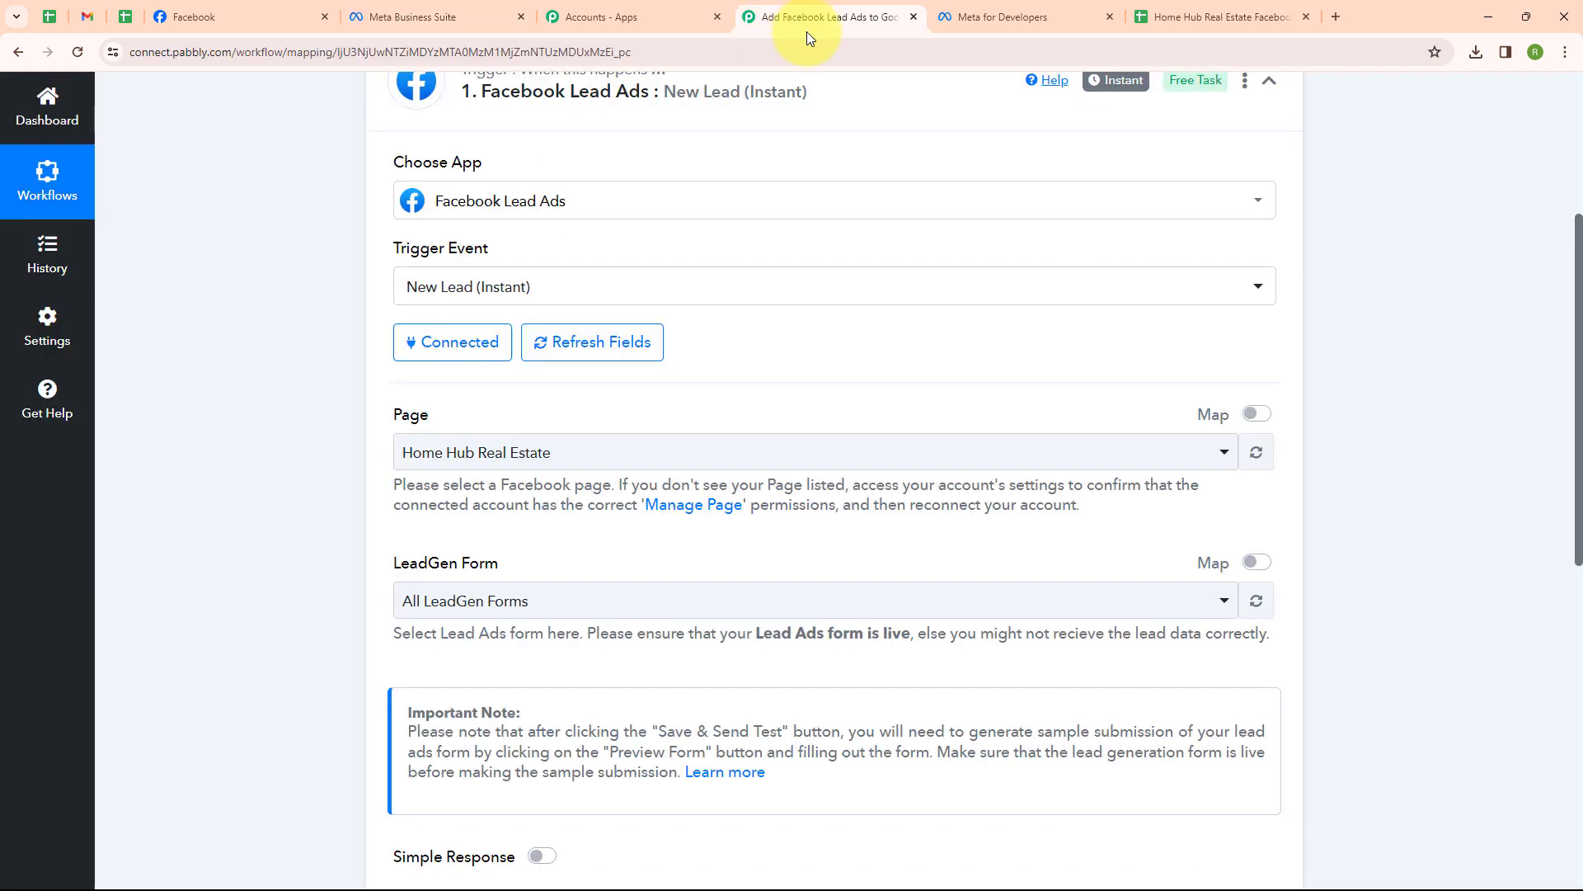
pyautogui.click(510, 602)
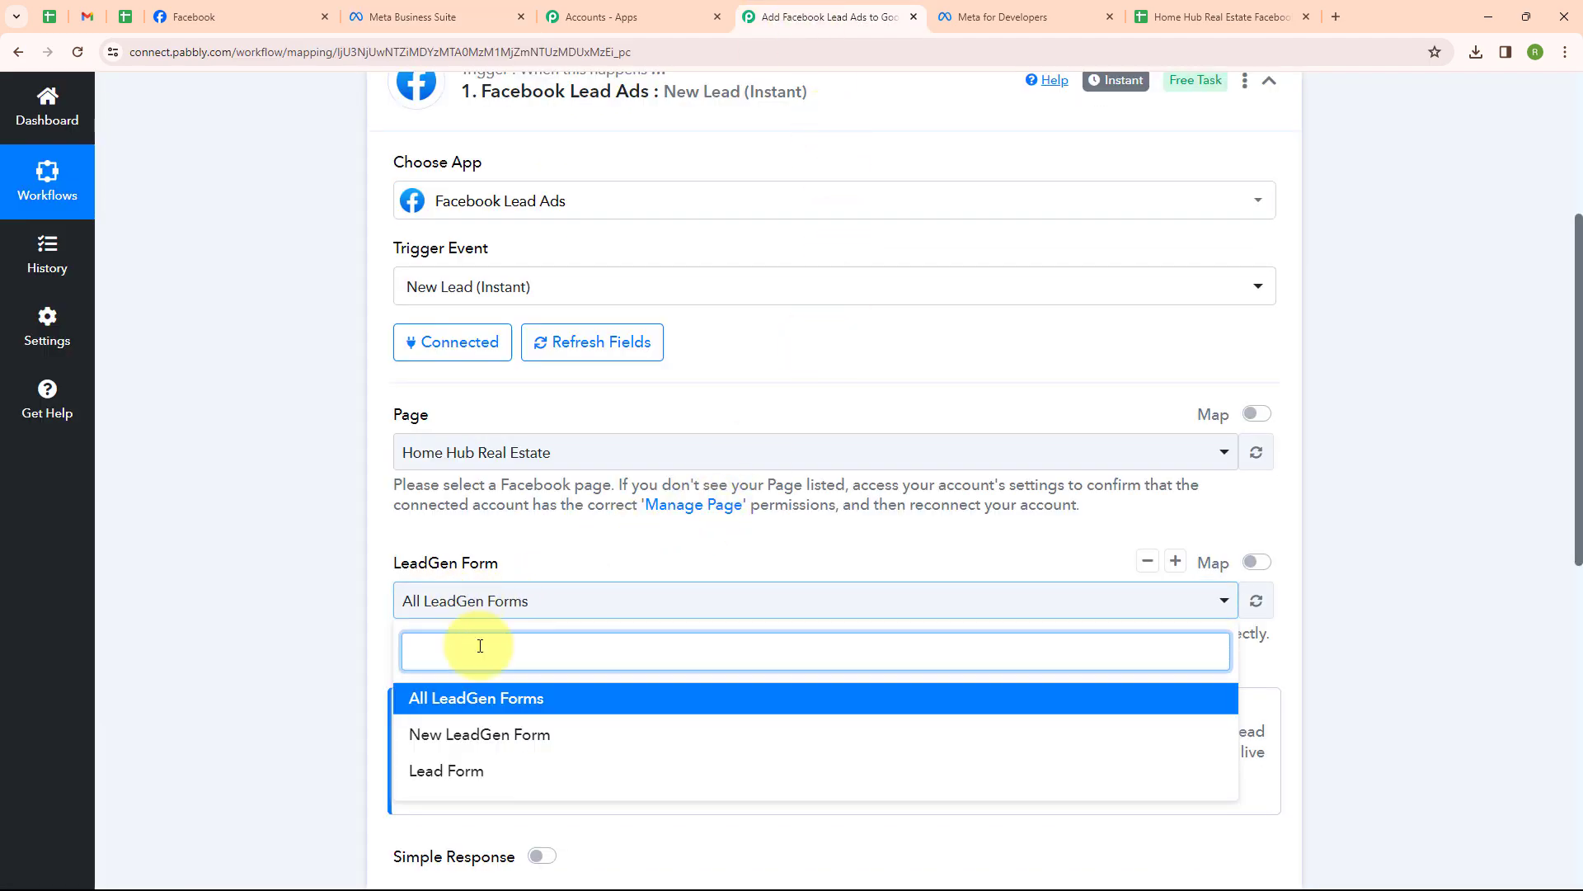
pyautogui.click(485, 734)
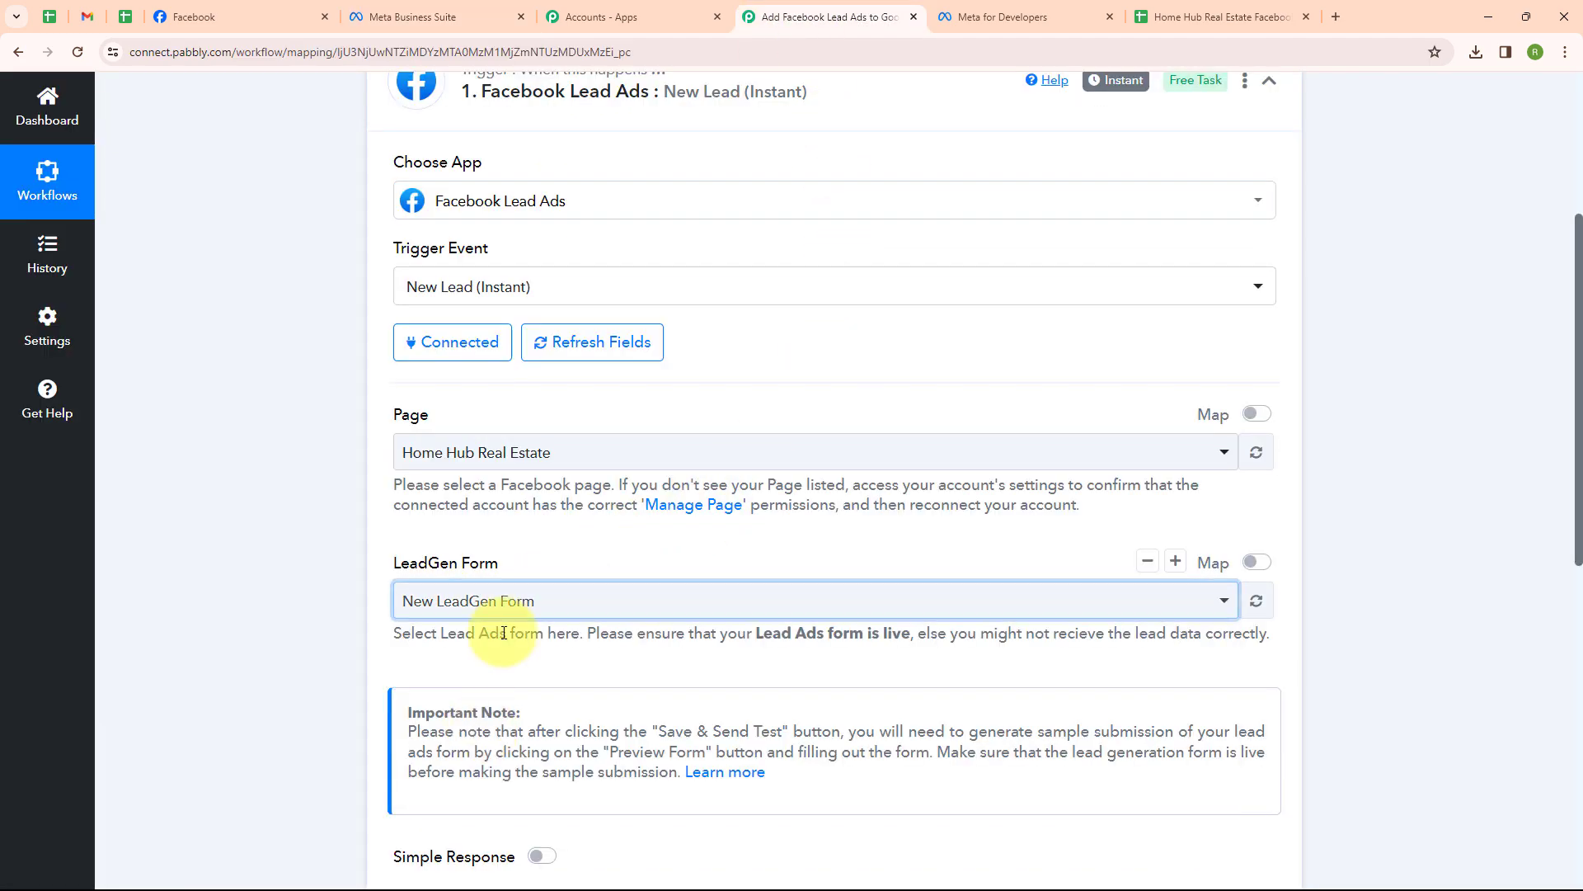
pyautogui.click(567, 608)
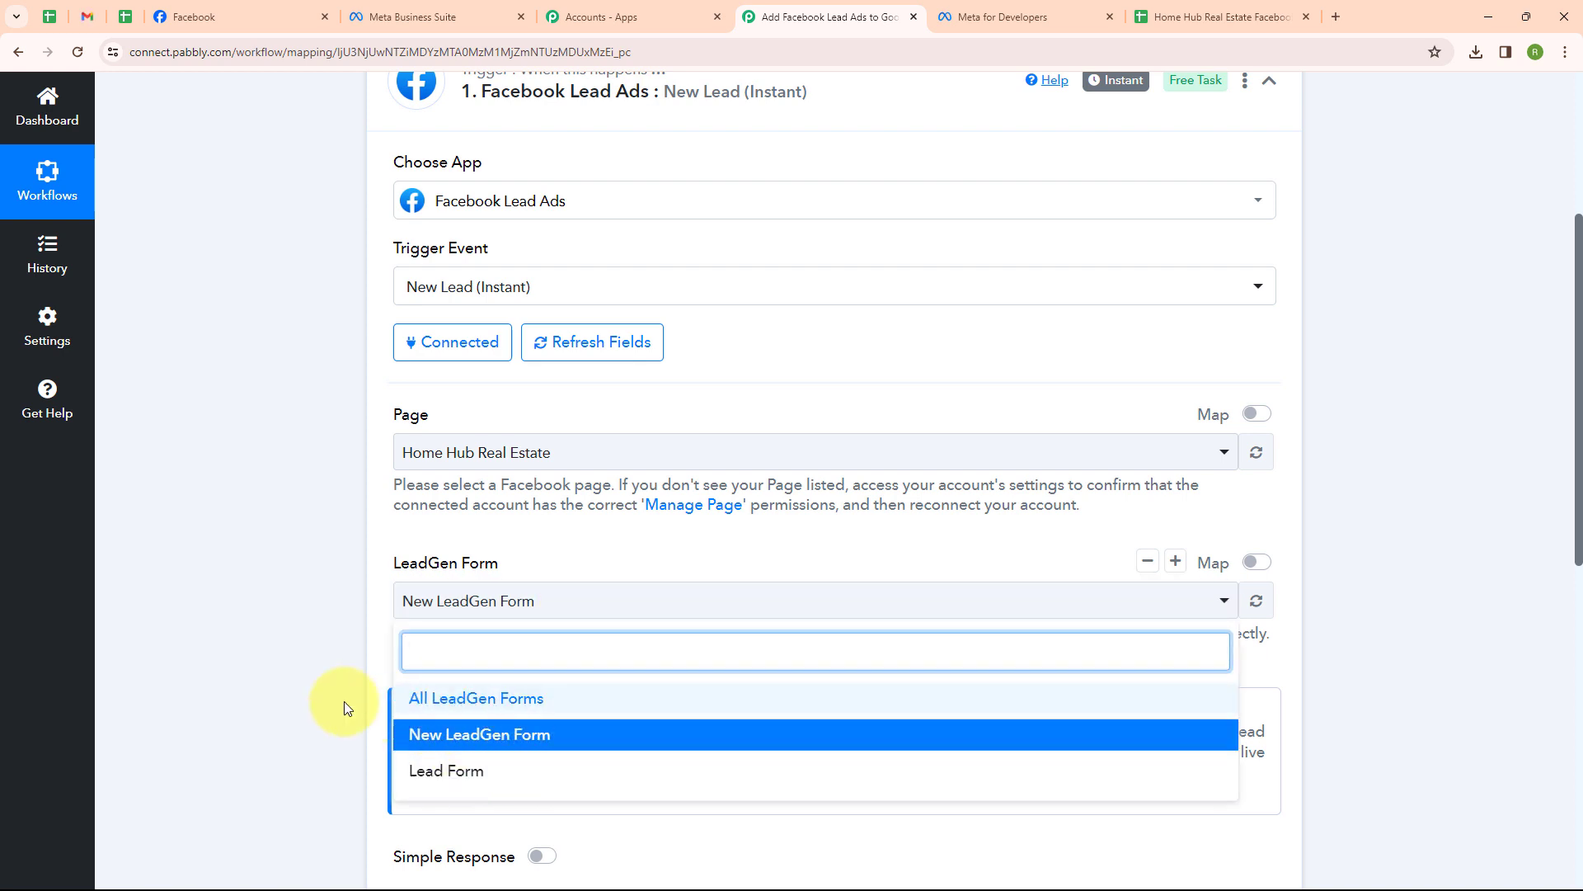
pyautogui.click(279, 642)
# Save the trigger setup with a test request and switch to the Meta for Developers site
pyautogui.scroll(-2, 700, 648)
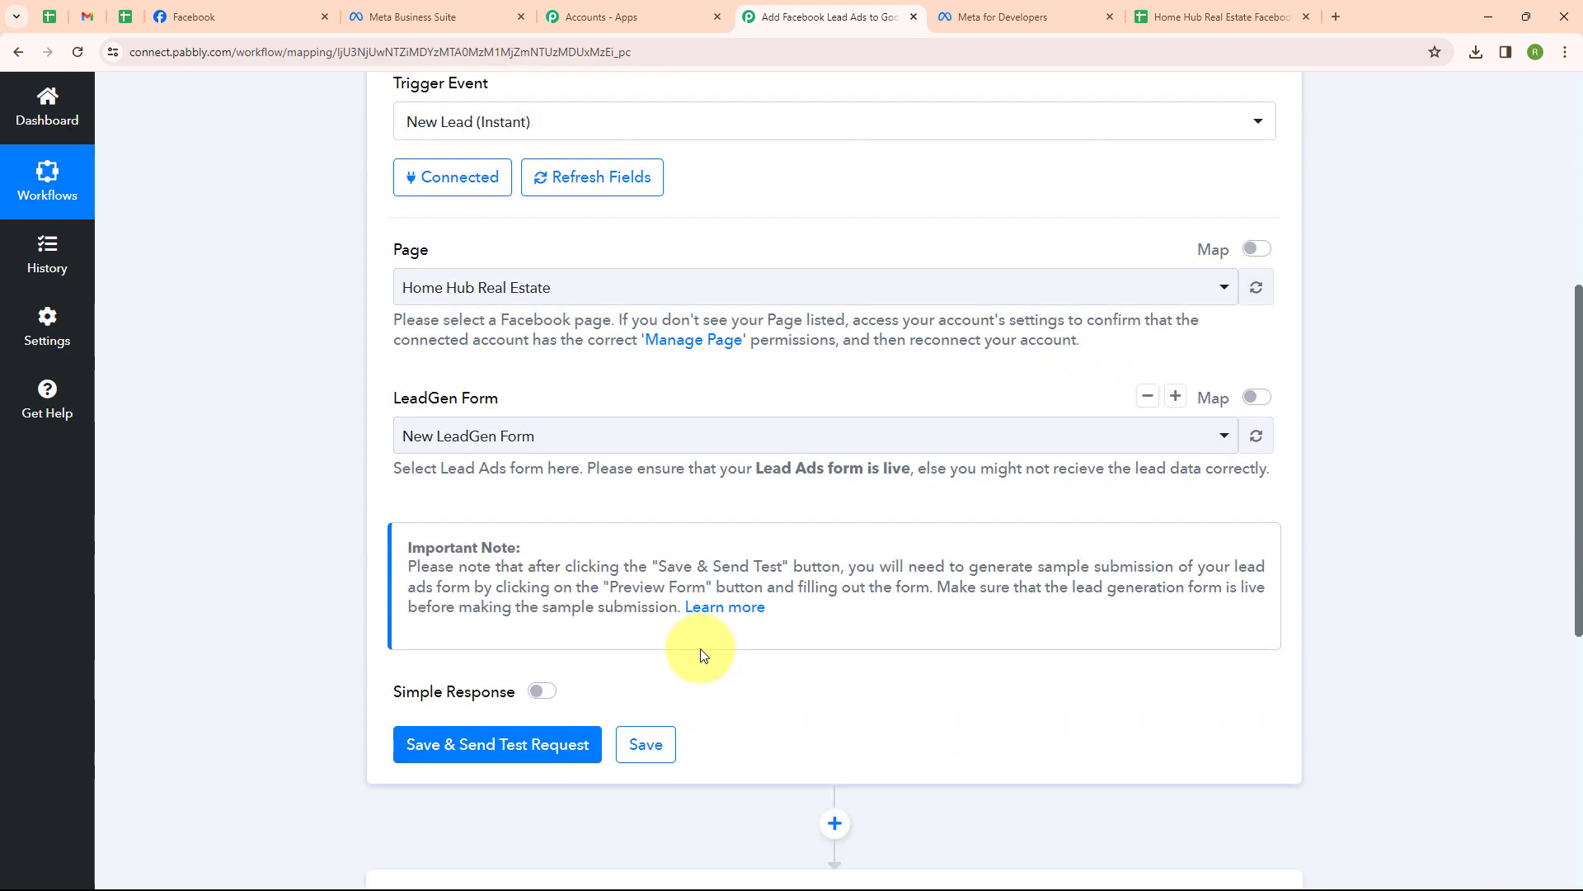
pyautogui.click(508, 747)
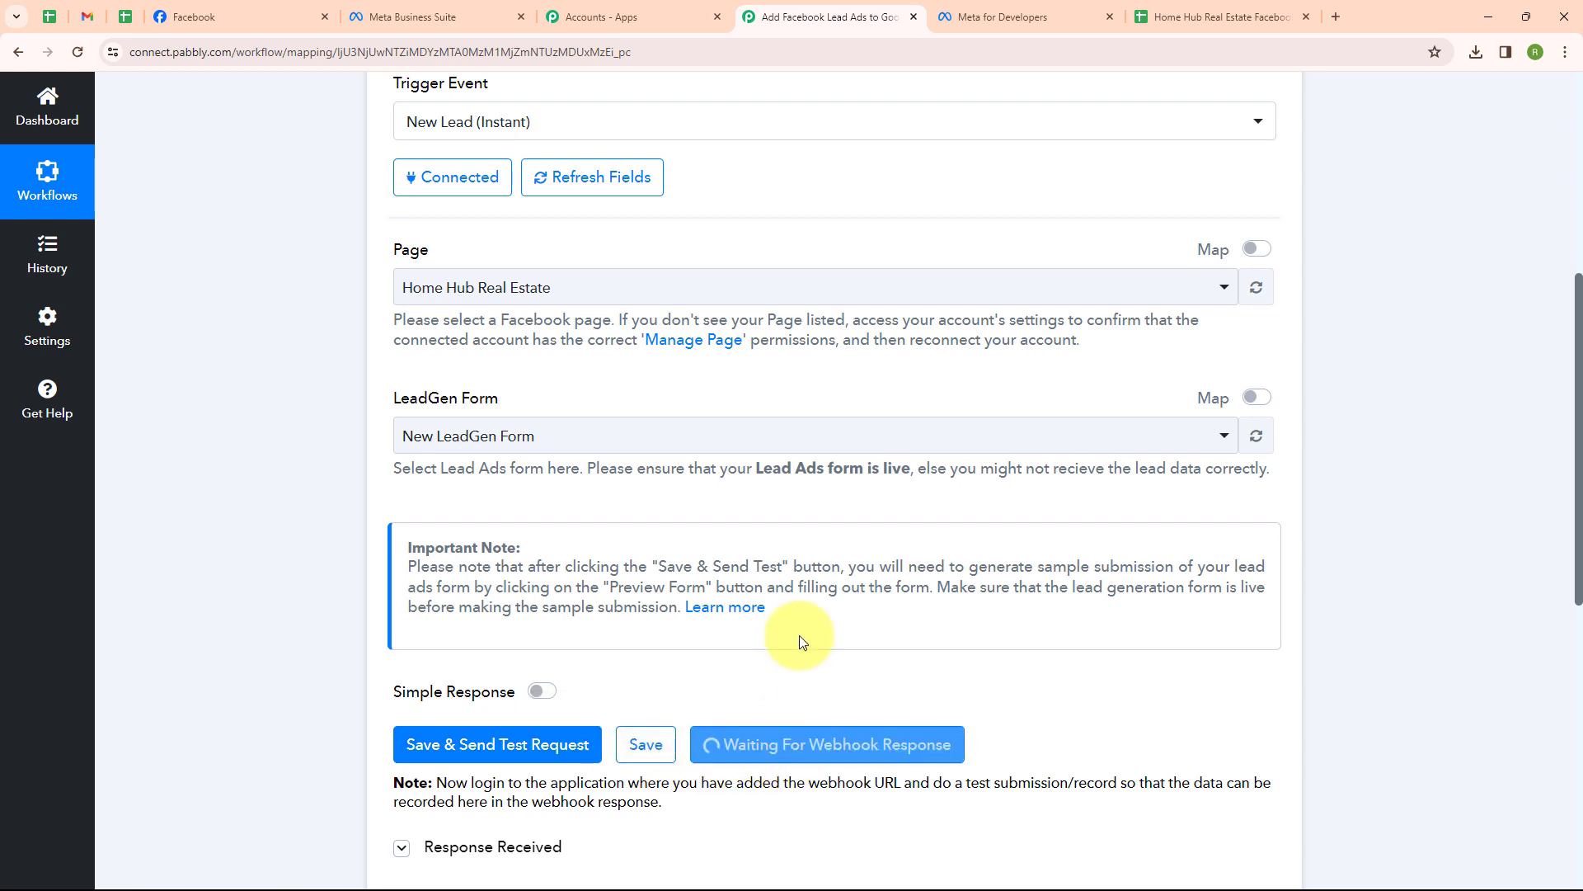
pyautogui.click(1006, 11)
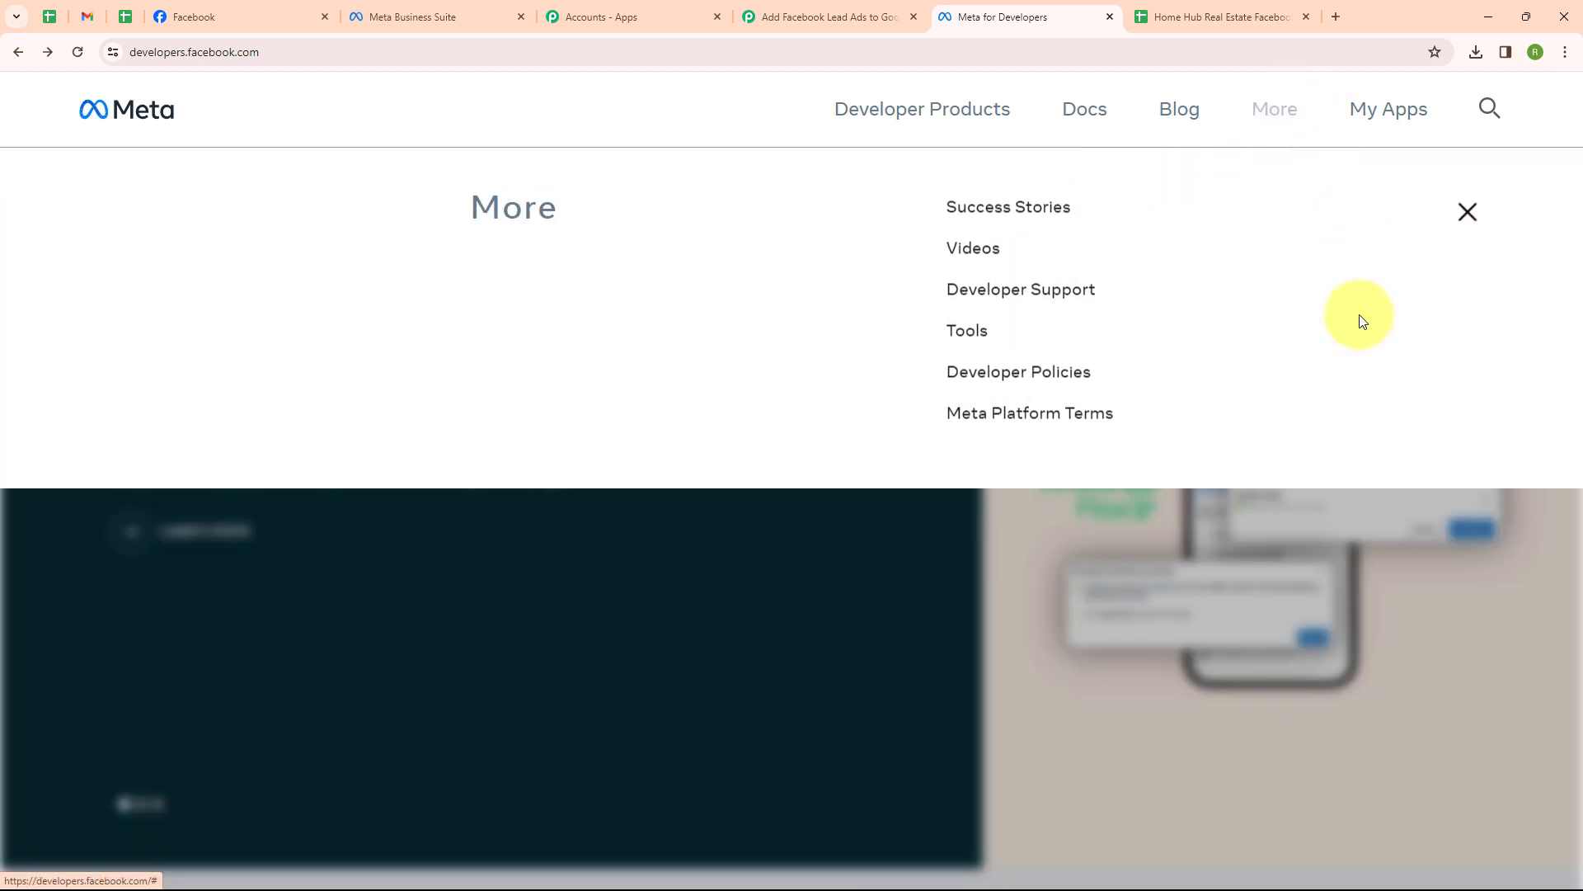
# Open the Lead Ads RTU Debug Tool from the Meta developer tools
pyautogui.click(967, 340)
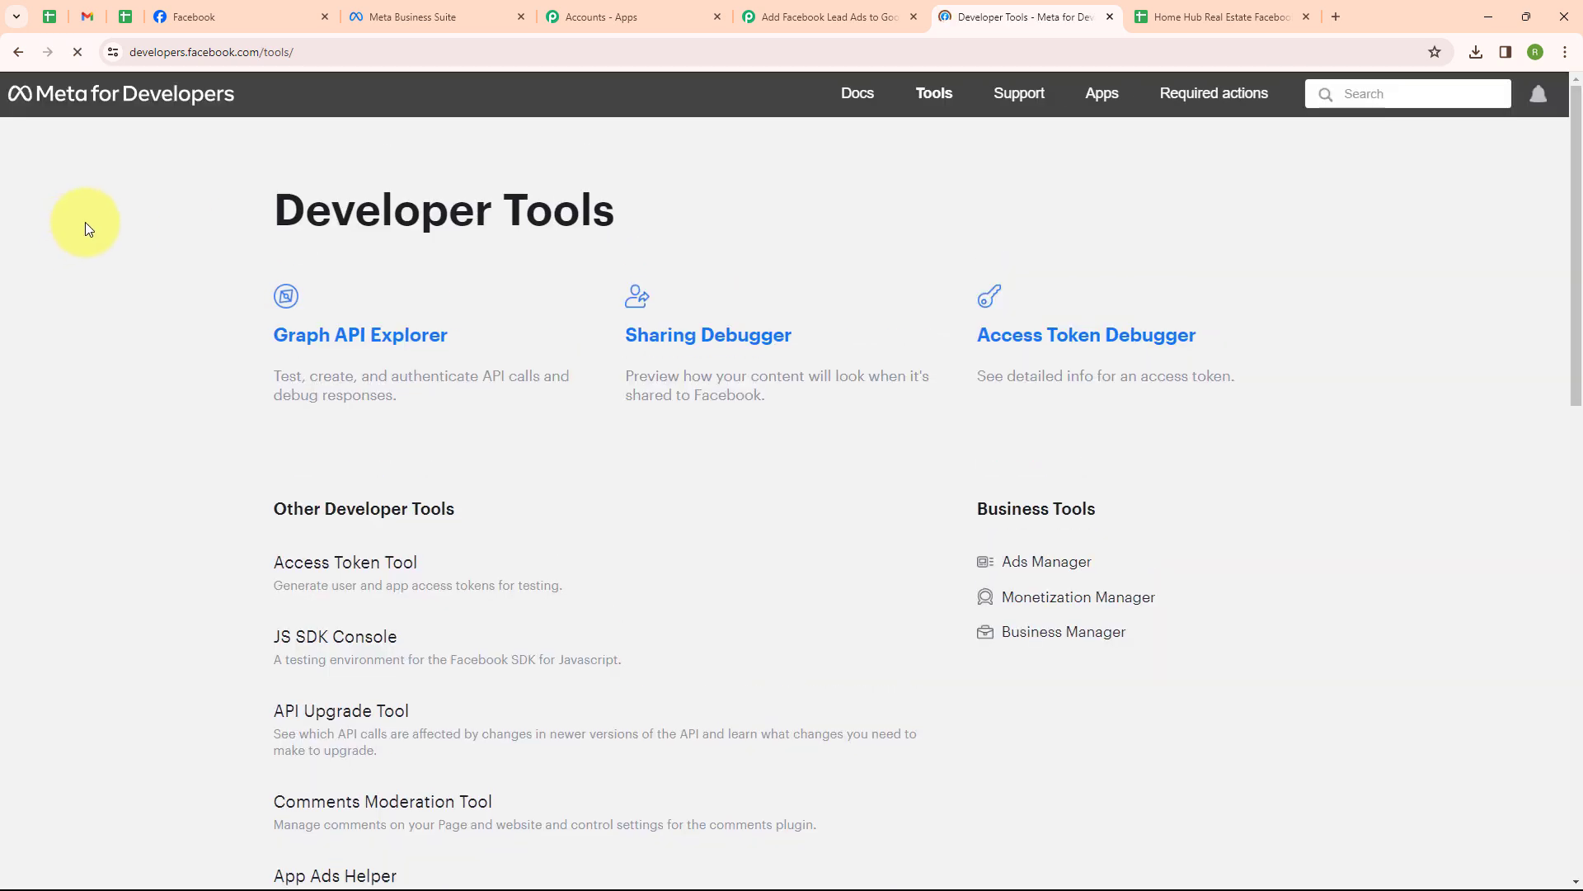
pyautogui.scroll(-6, 673, 467)
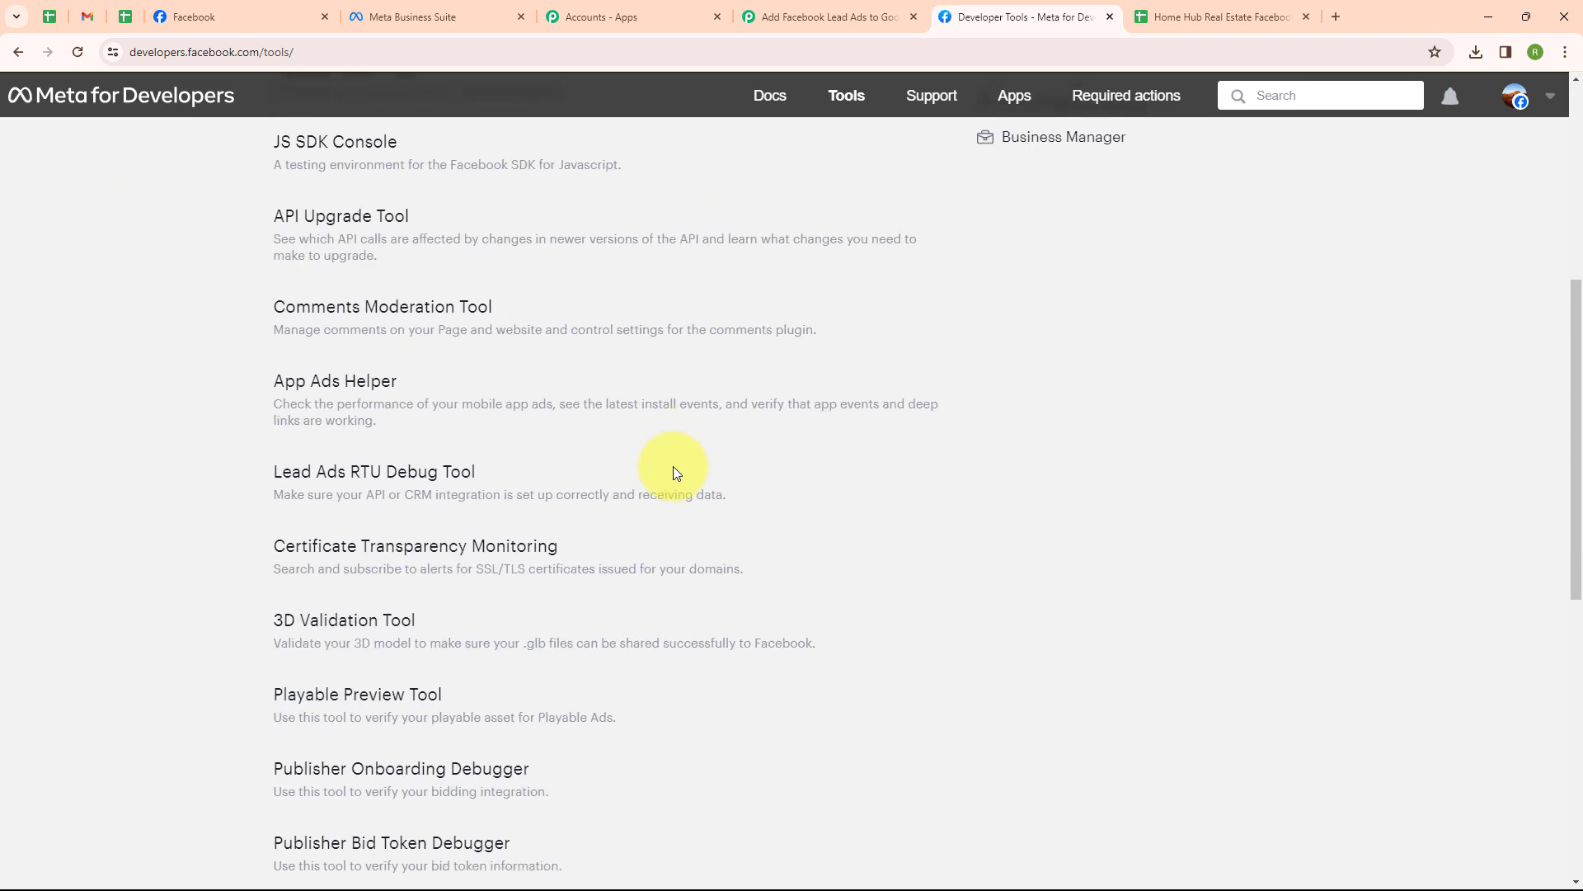
pyautogui.click(358, 474)
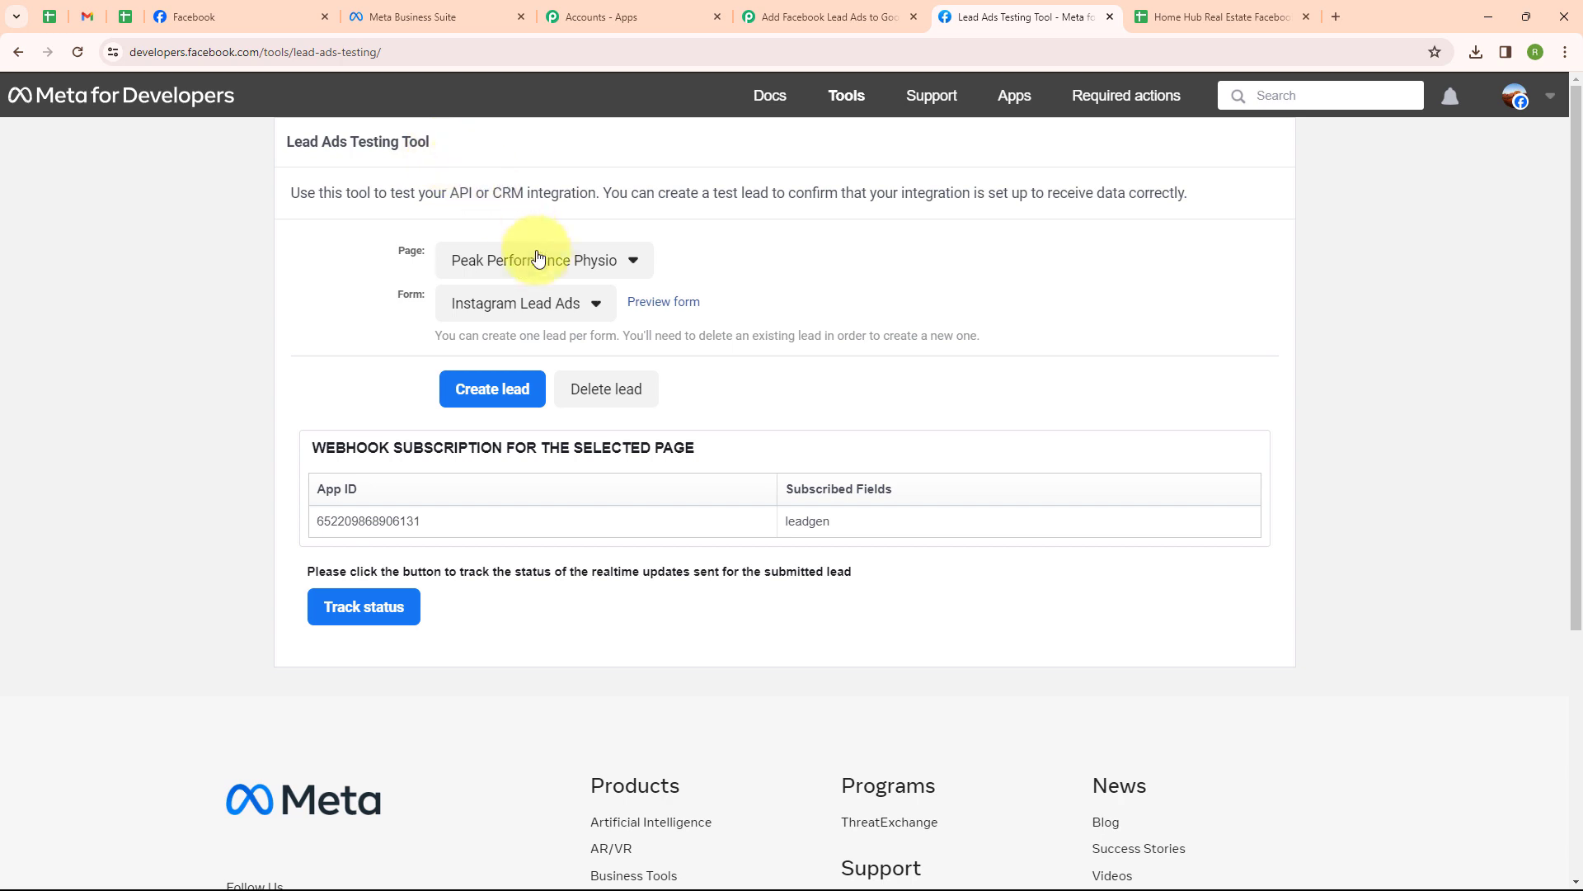
# Set the testing tool's Page to Home Hub Real Estate and its Form to New LeadGen Form
pyautogui.click(537, 260)
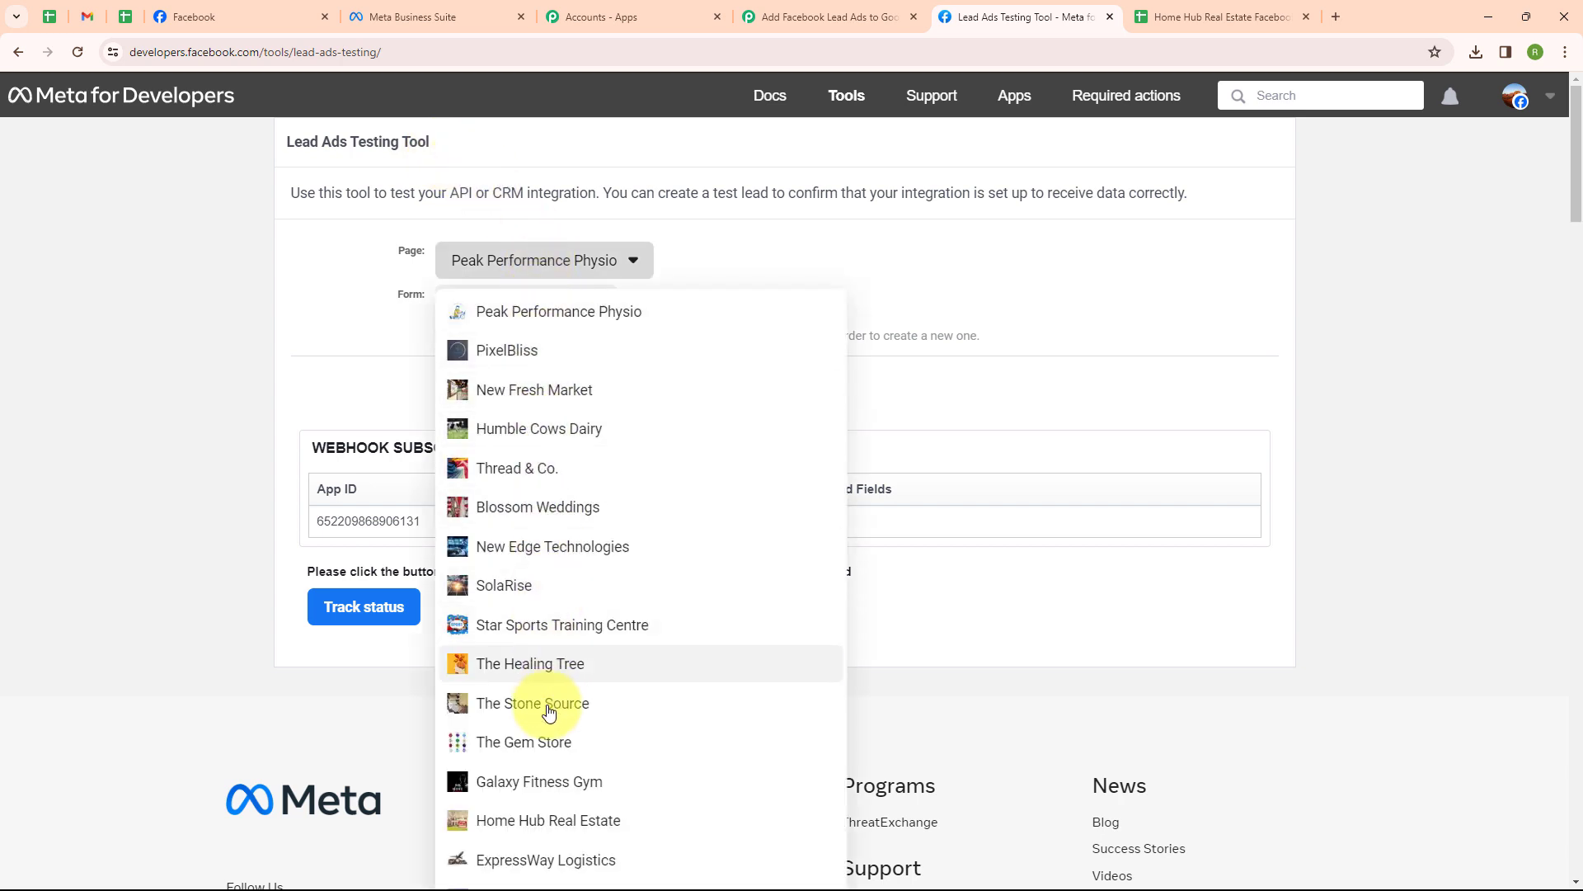
pyautogui.click(546, 823)
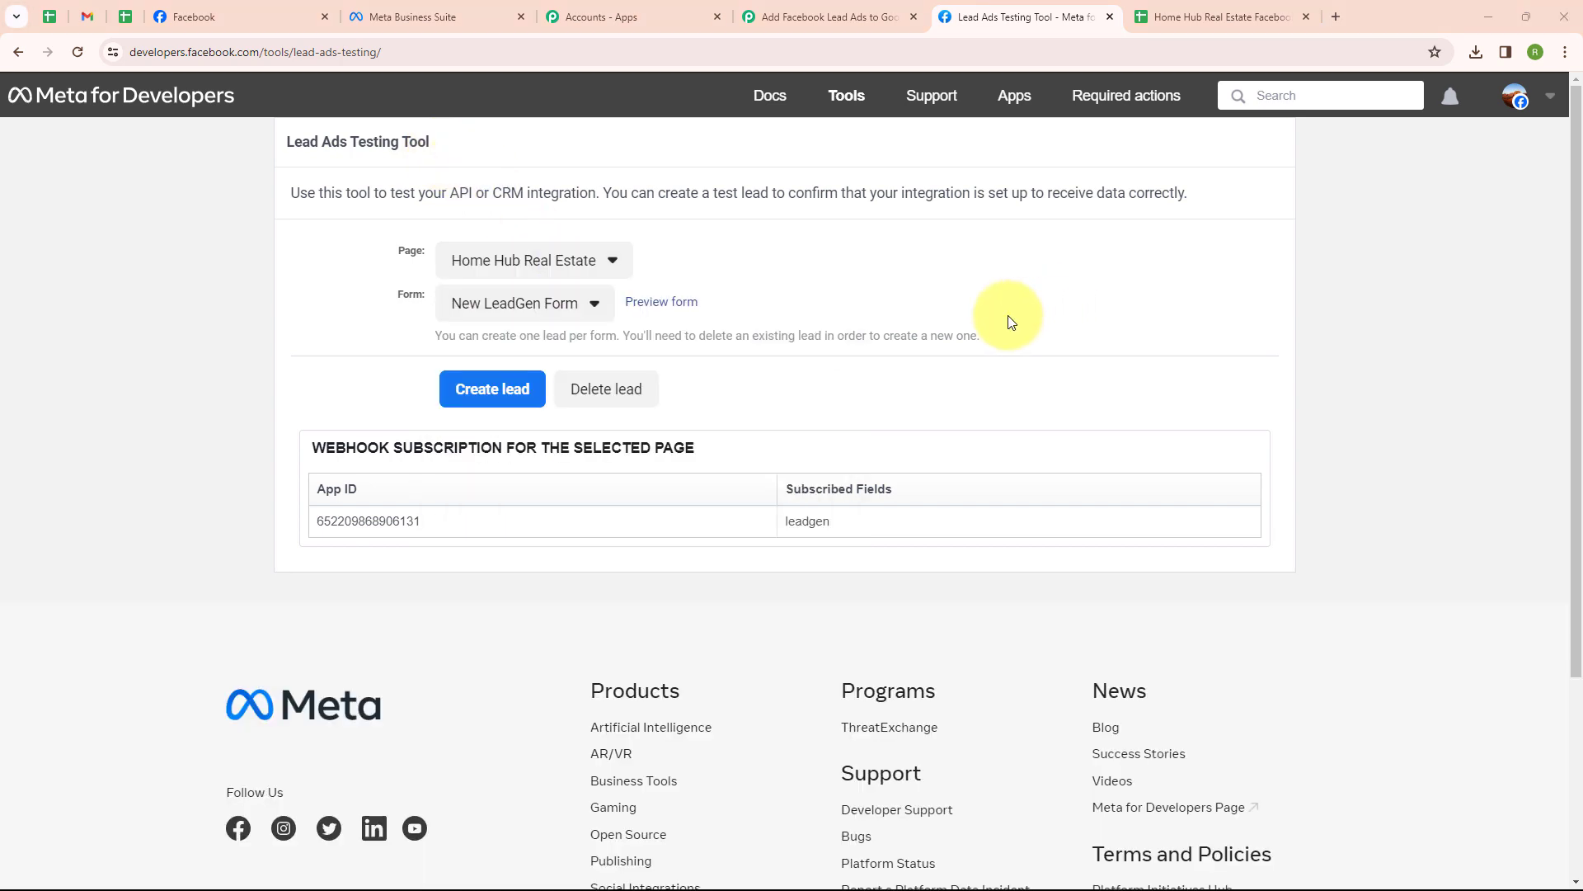
pyautogui.click(491, 318)
pyautogui.click(493, 338)
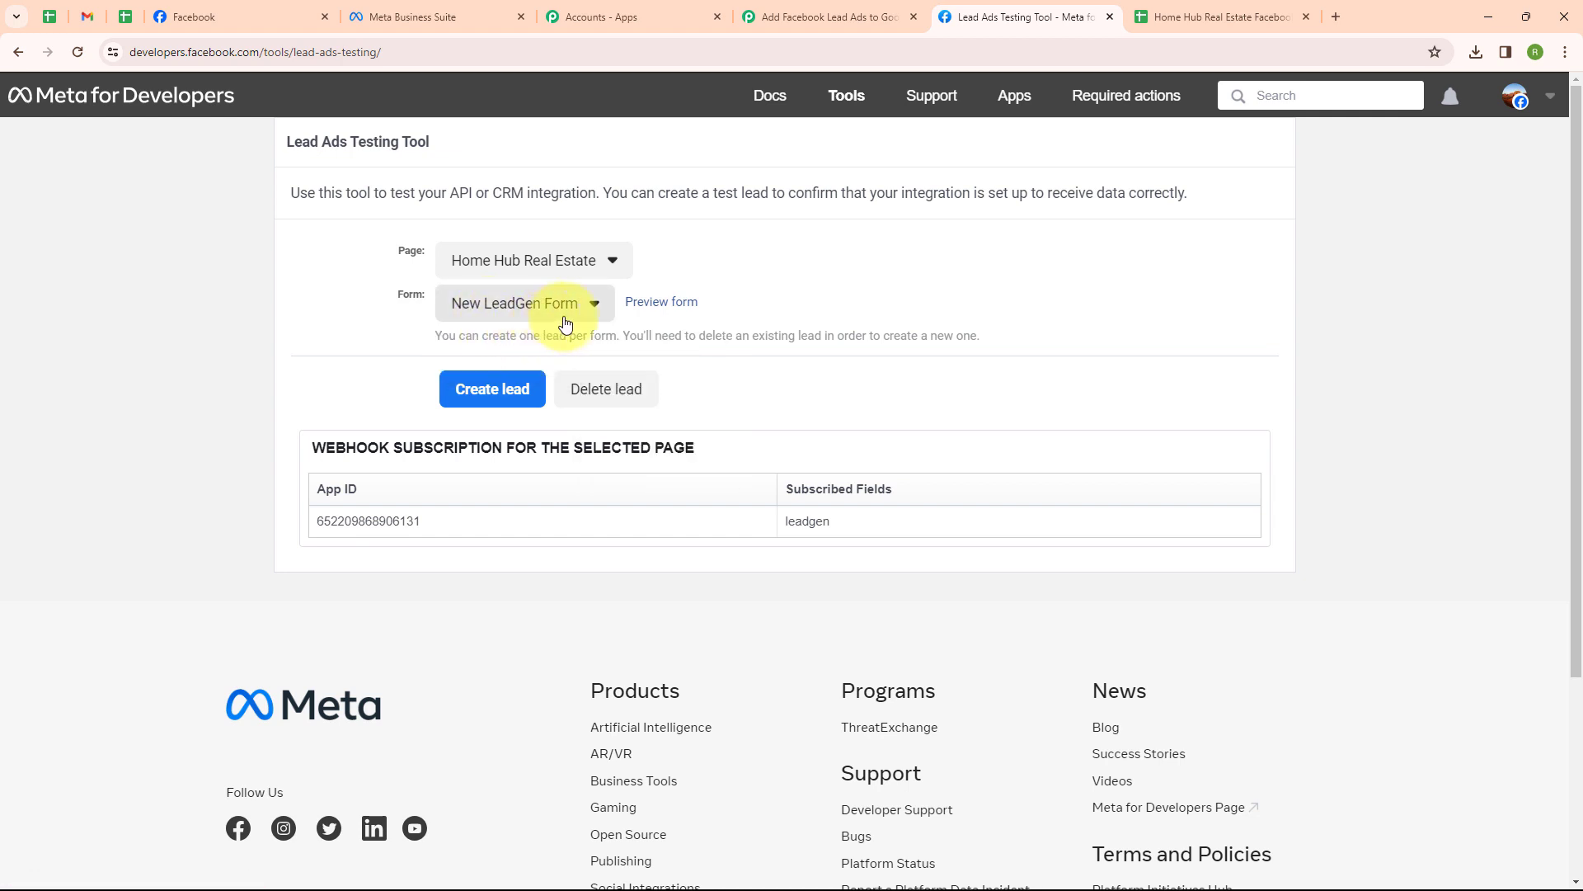
# Preview the form, fill in the test lead's name, email, phone number and city Bhopal, and submit it
pyautogui.click(652, 304)
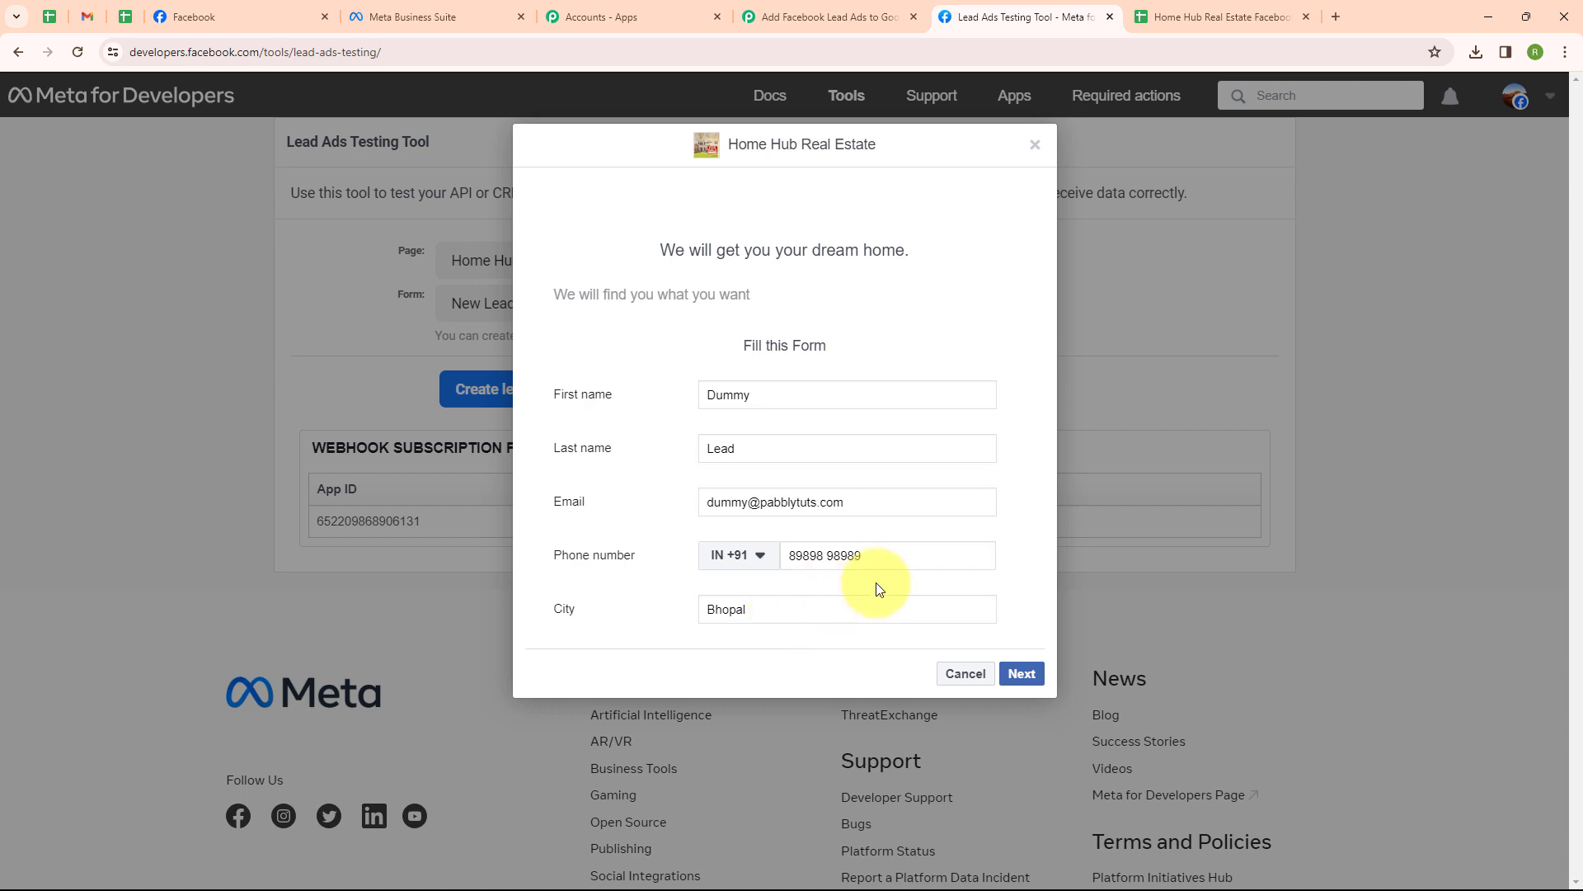
pyautogui.click(1022, 674)
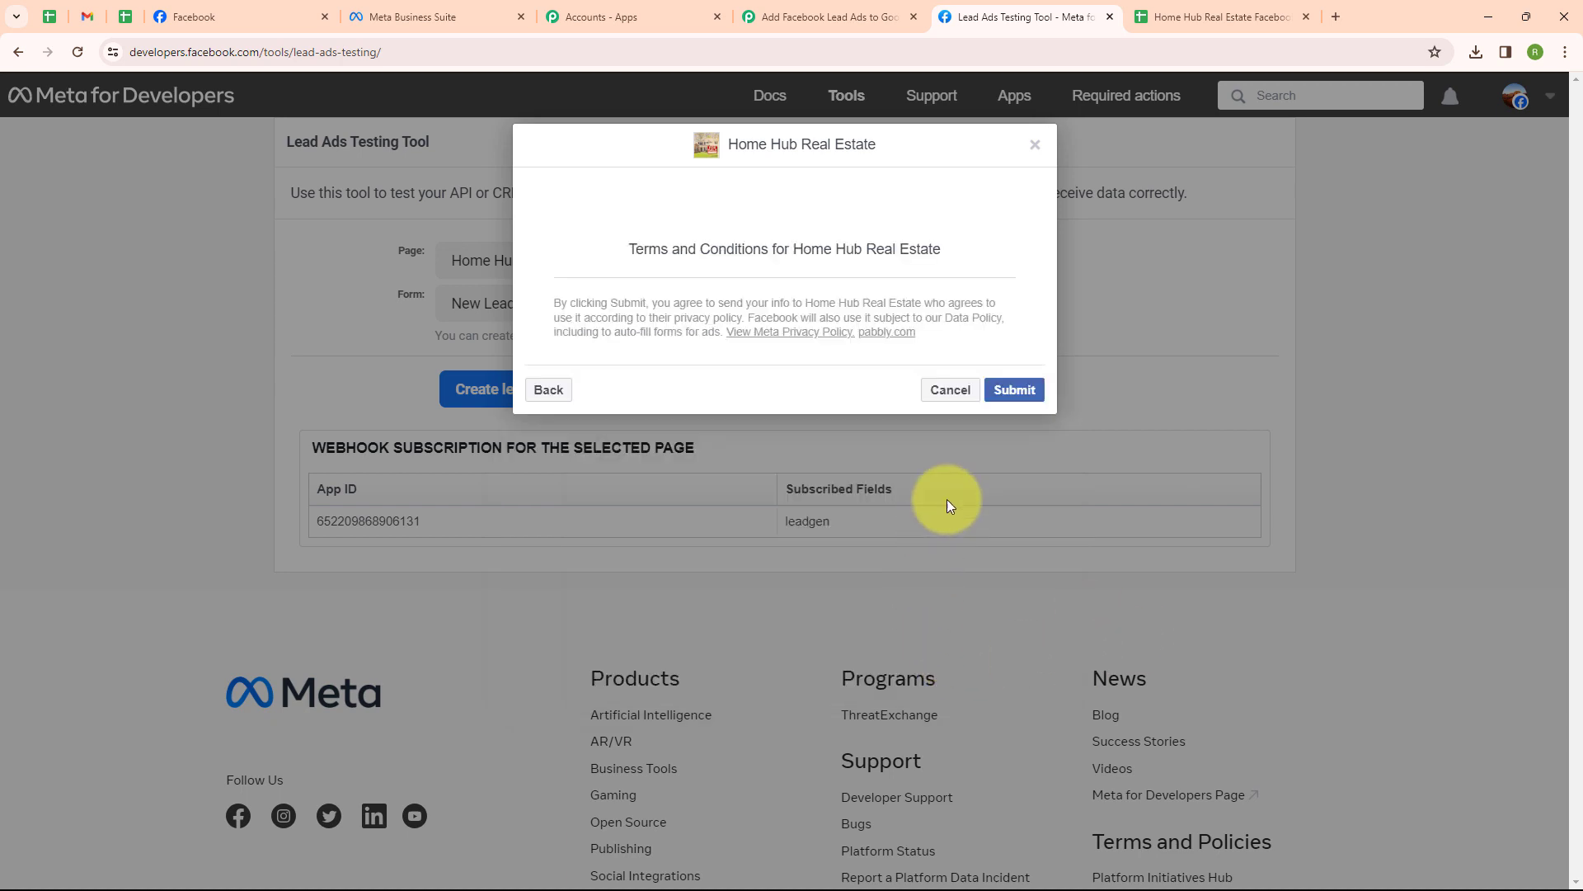
pyautogui.click(1002, 397)
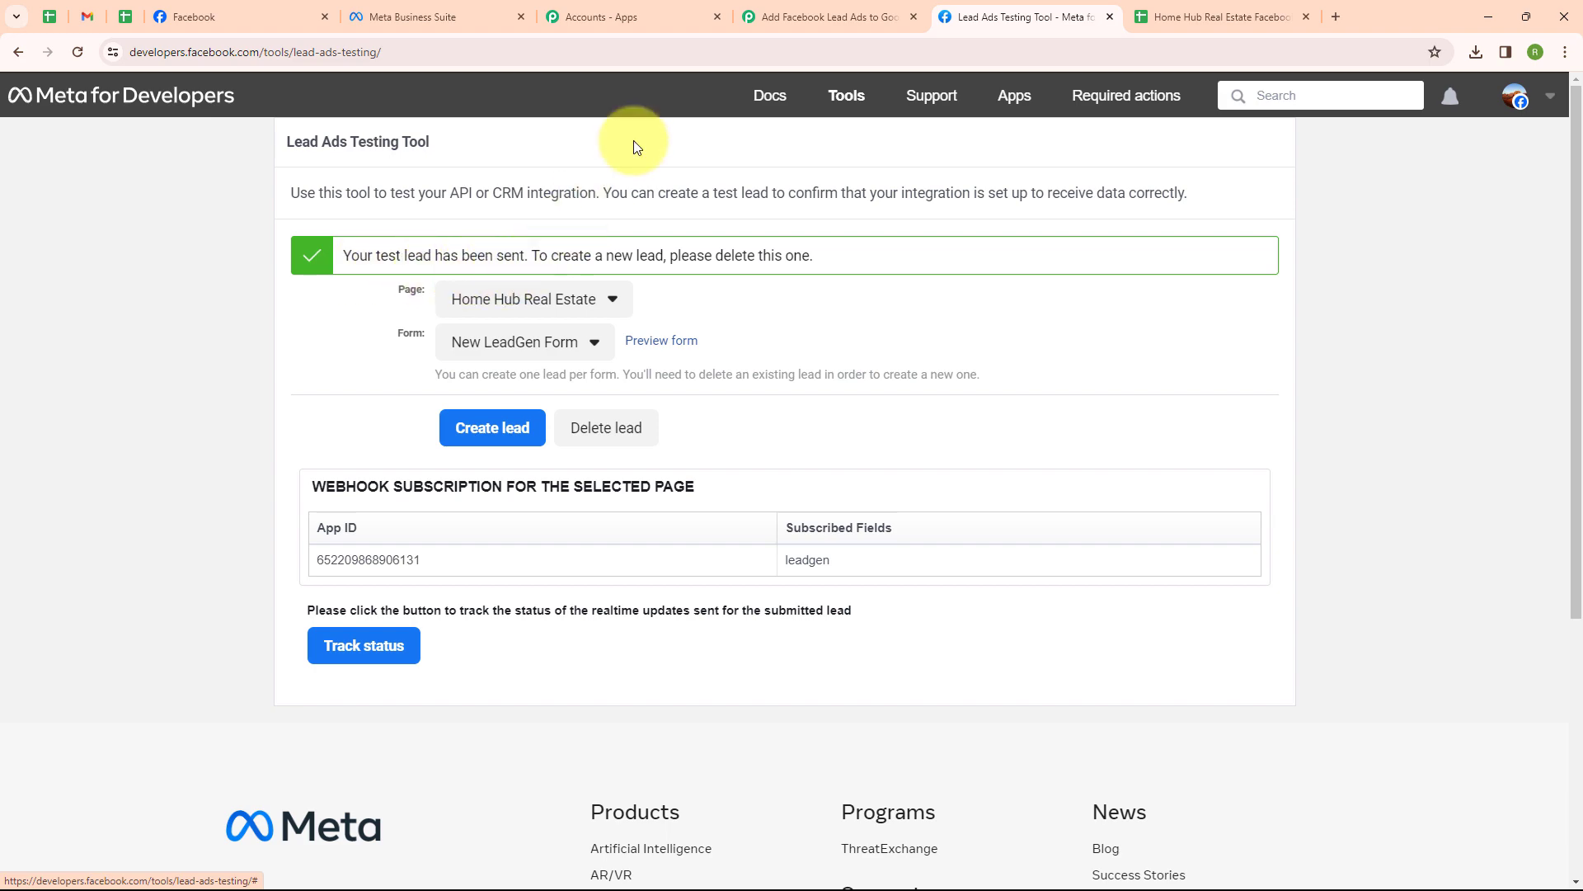
# Switch to Pabbly Connect and check the test lead's response received by the Facebook Lead Ads trigger
pyautogui.click(785, 7)
pyautogui.scroll(-5, 790, 492)
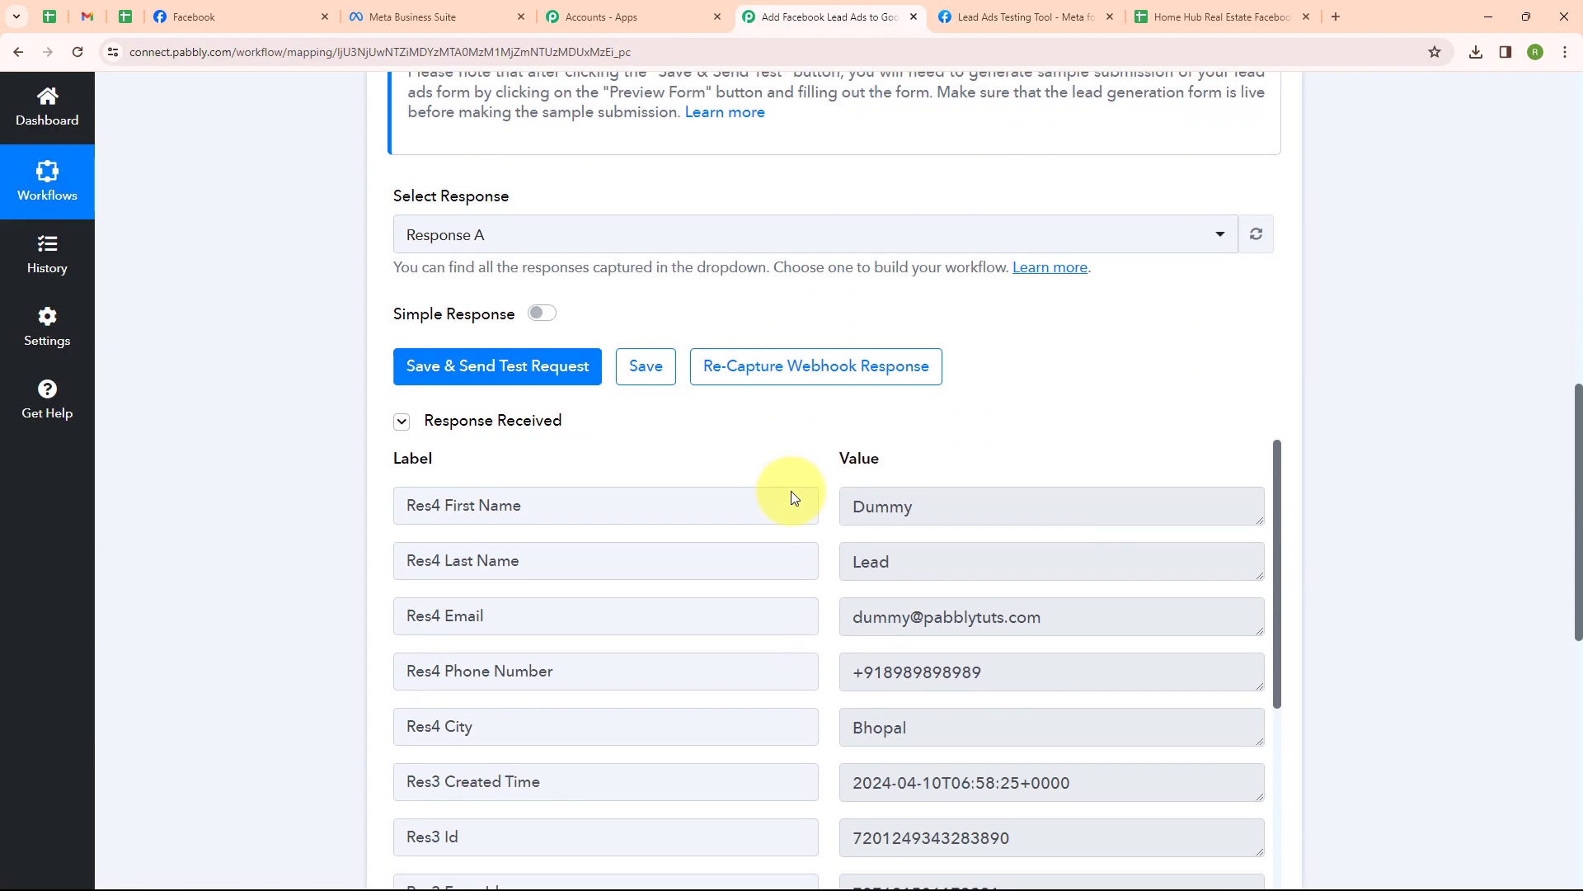
pyautogui.scroll(-2, 790, 492)
pyautogui.scroll(2, 792, 495)
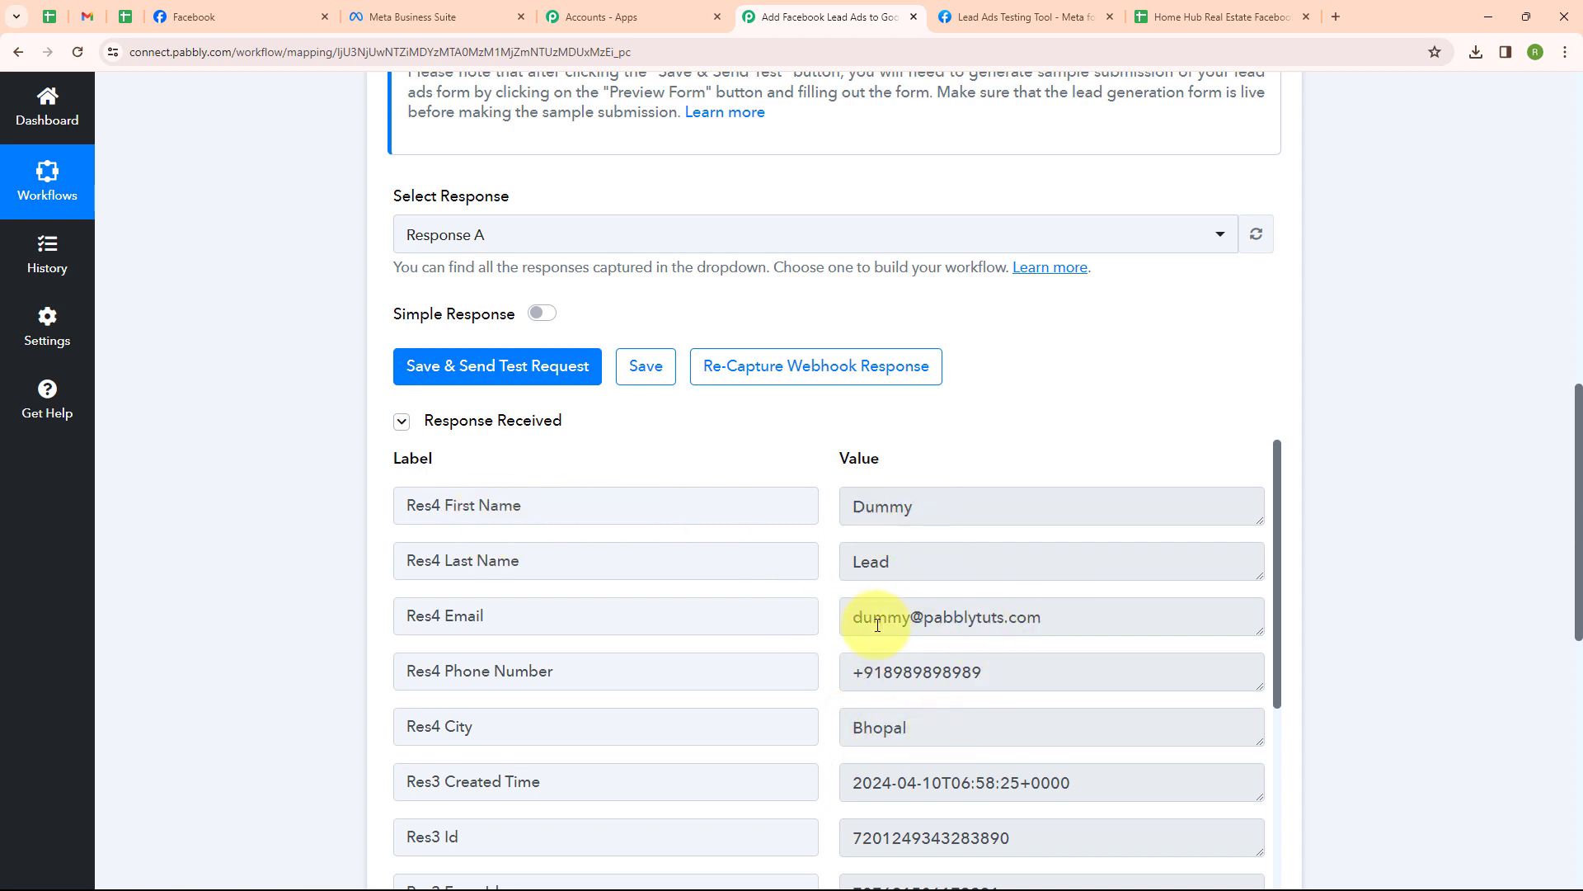
pyautogui.scroll(12, 1134, 379)
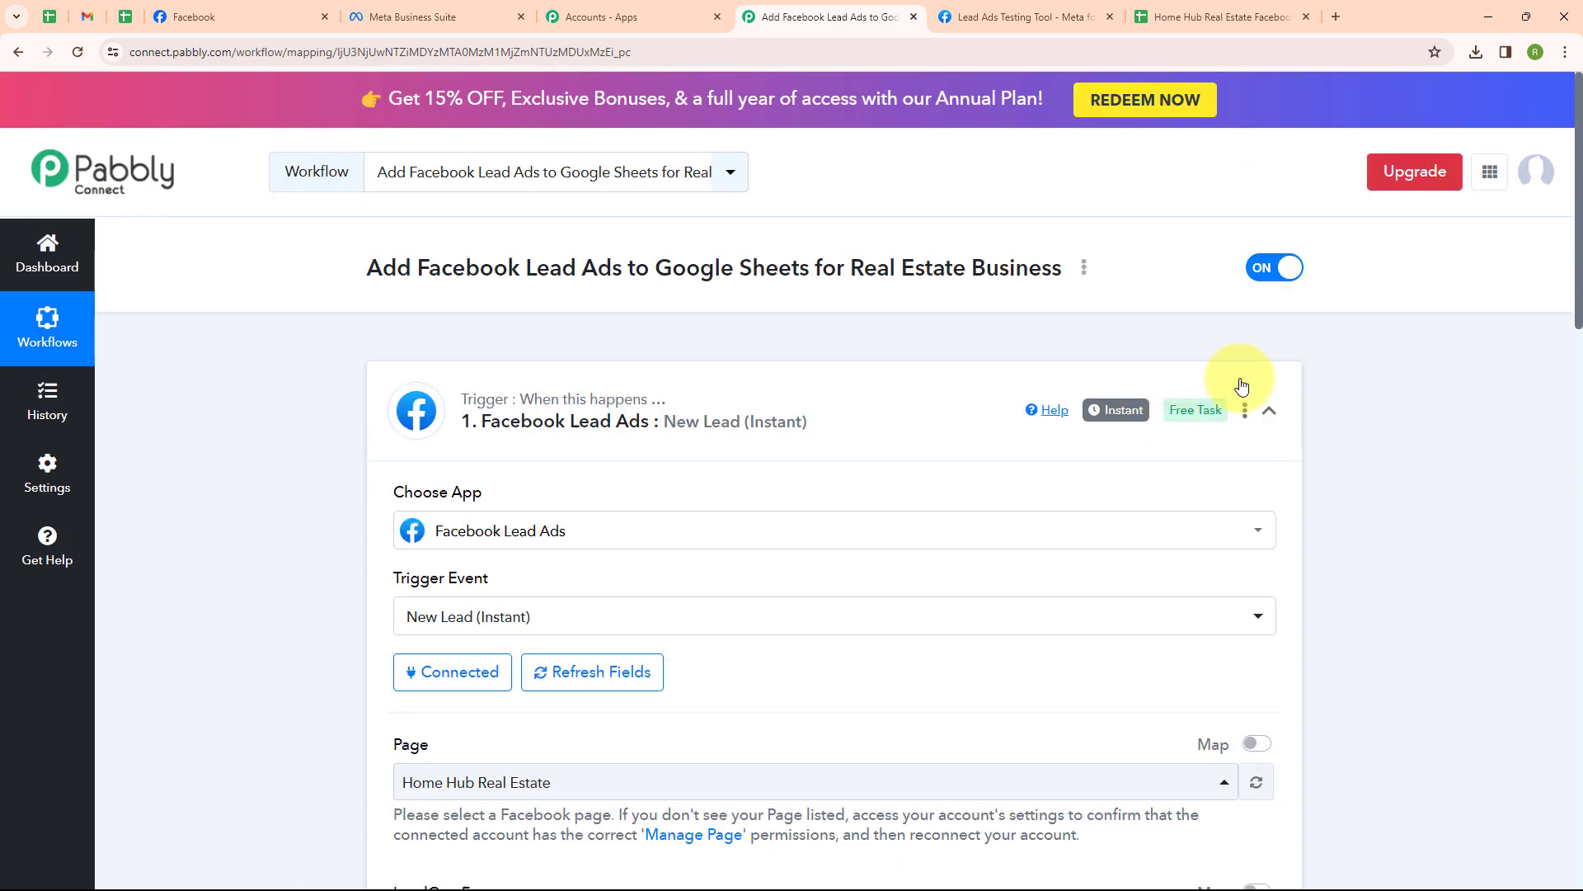
# Collapse the trigger and set the action step to Google Sheets with the Add New Row event
pyautogui.click(1267, 409)
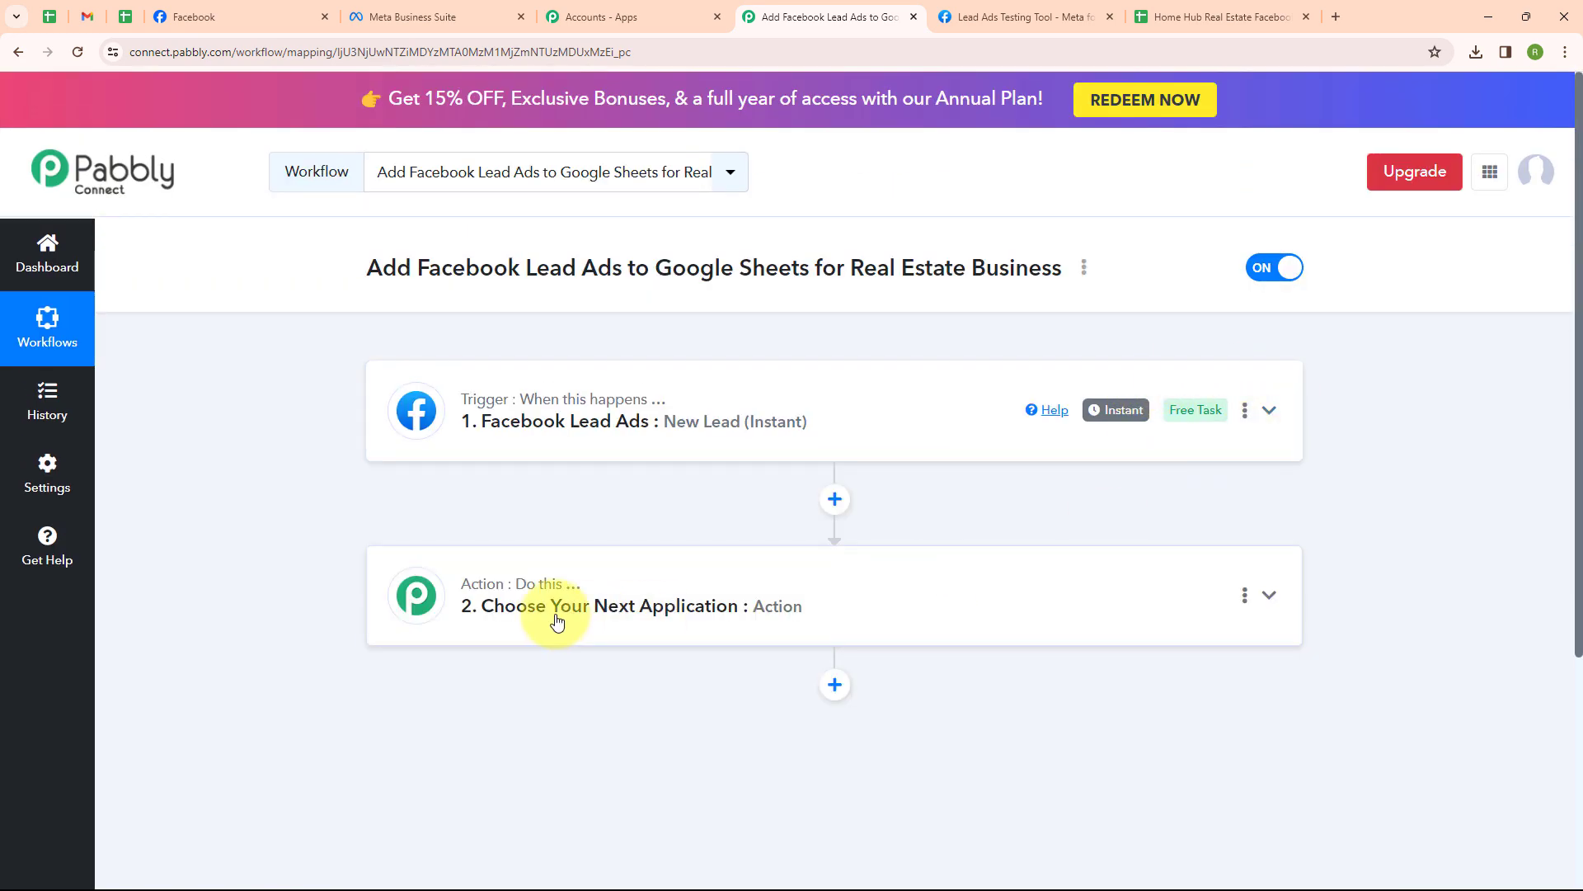
pyautogui.click(558, 622)
pyautogui.scroll(-3, 577, 602)
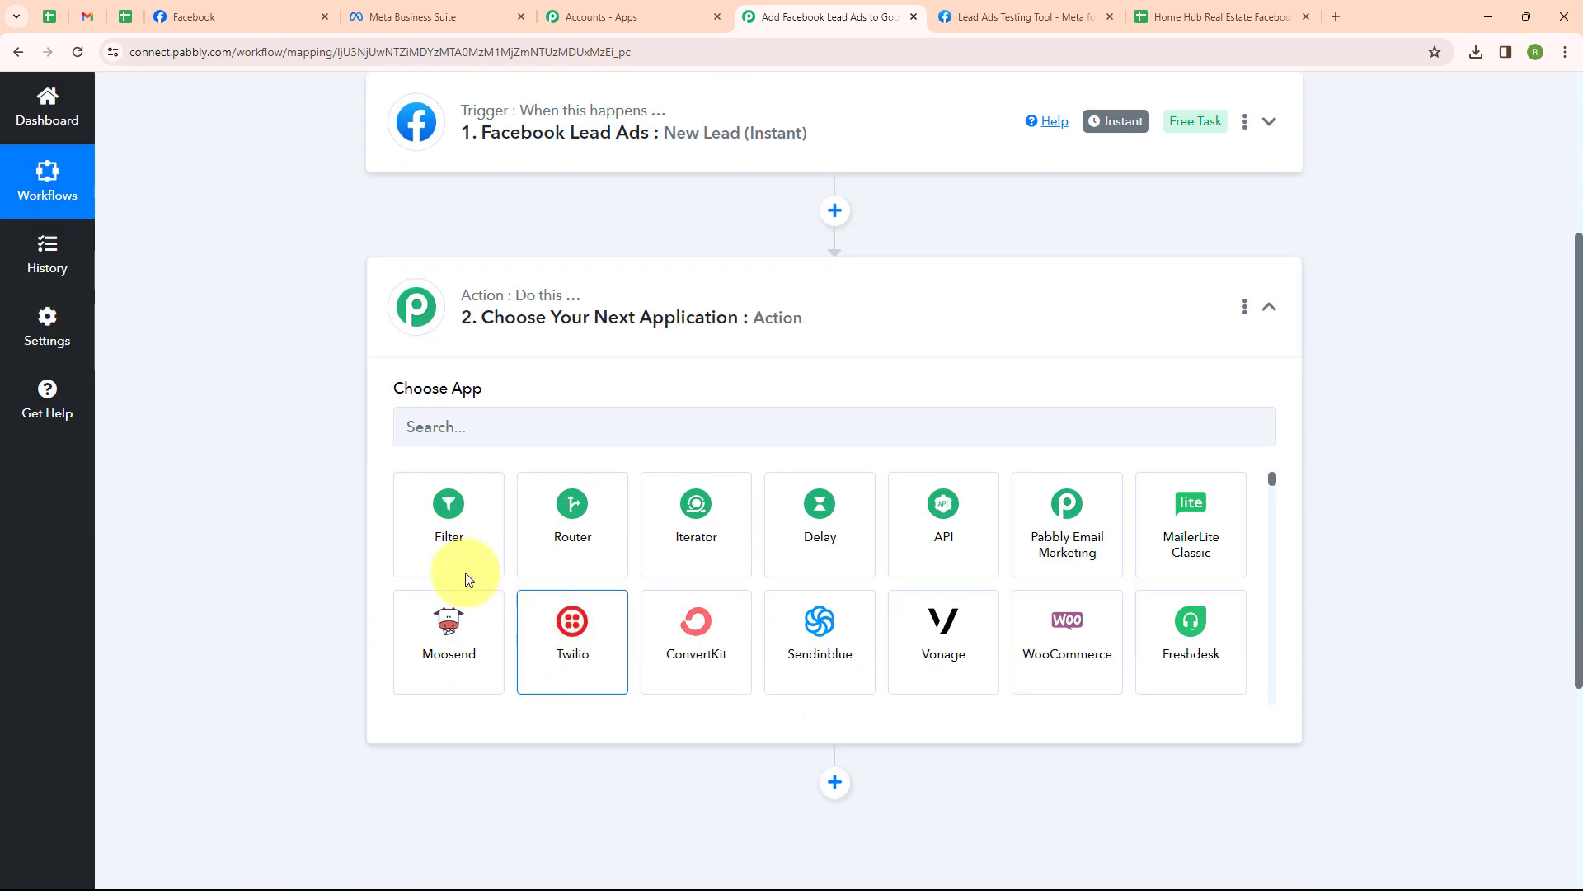
pyautogui.click(495, 417)
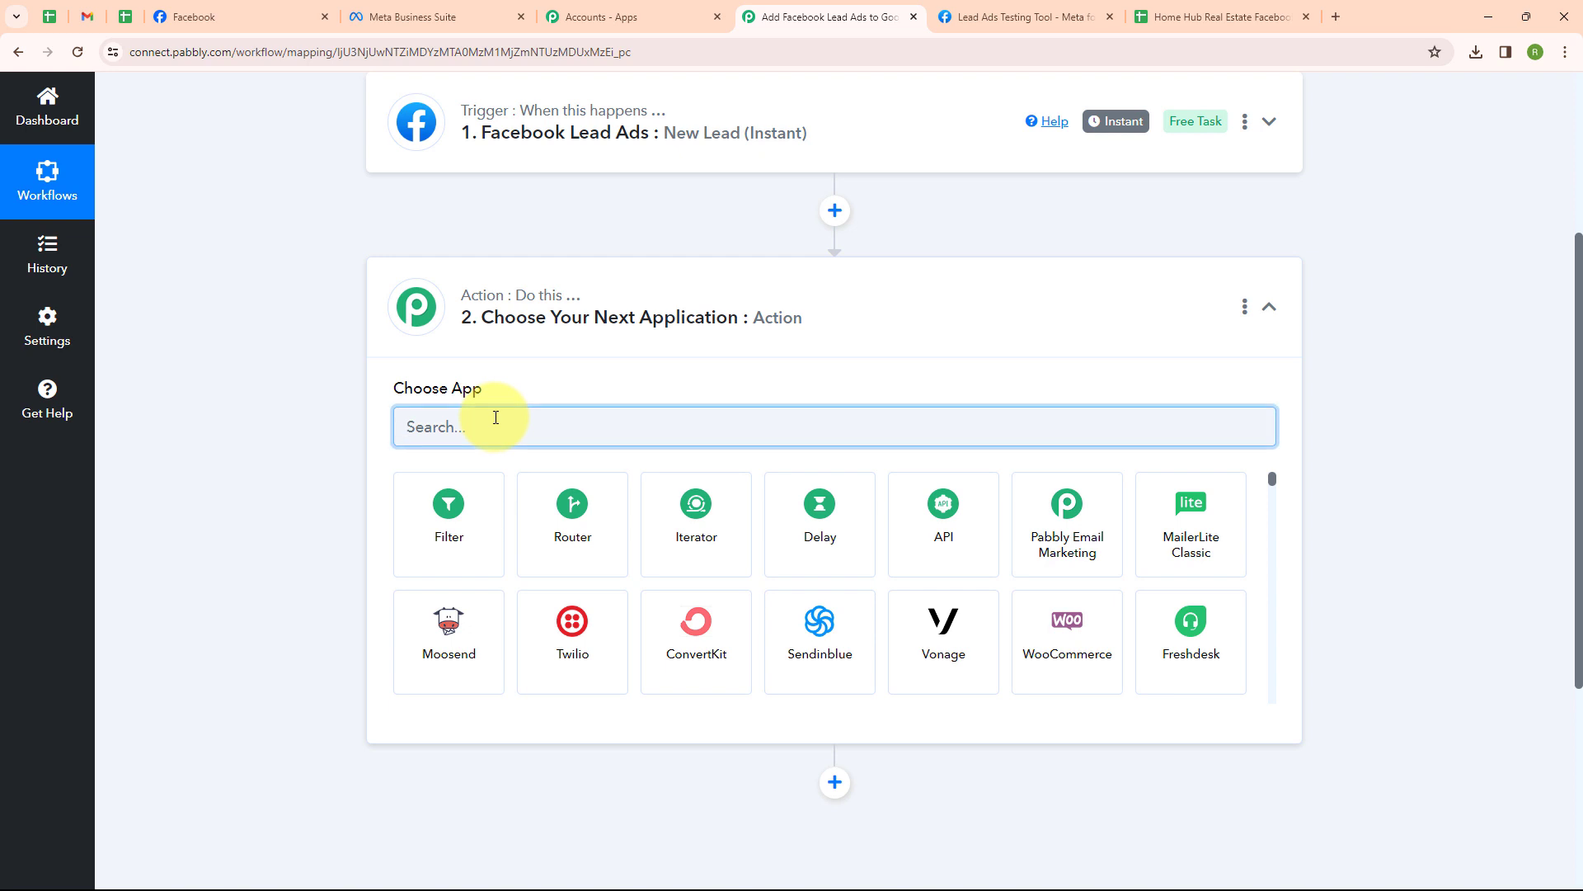
pyautogui.write('Google')
pyautogui.click(568, 498)
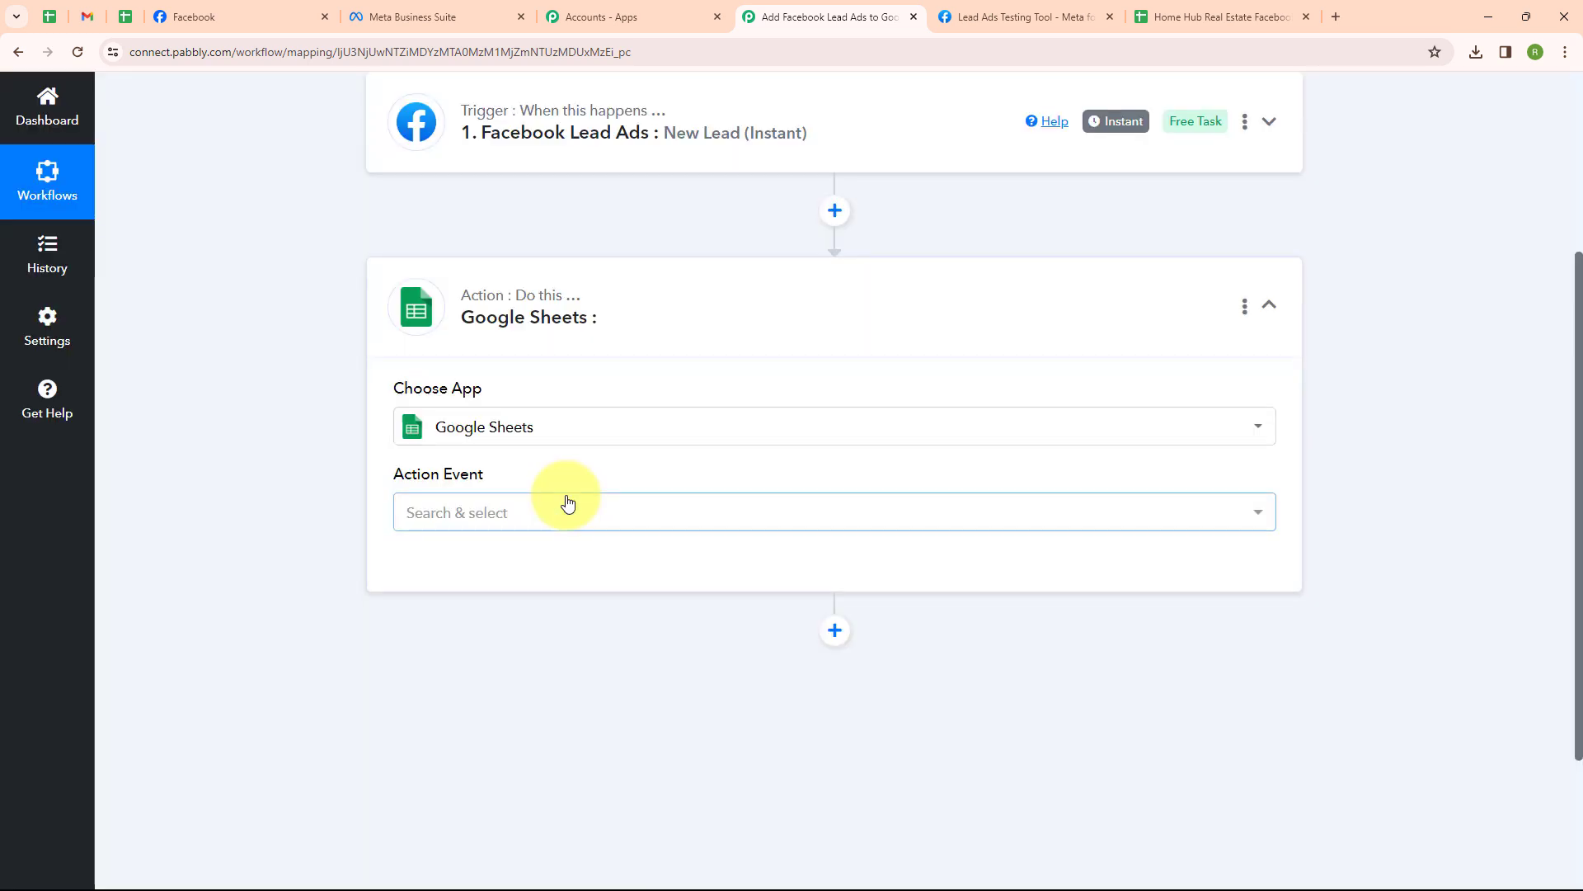
pyautogui.click(513, 516)
pyautogui.click(518, 240)
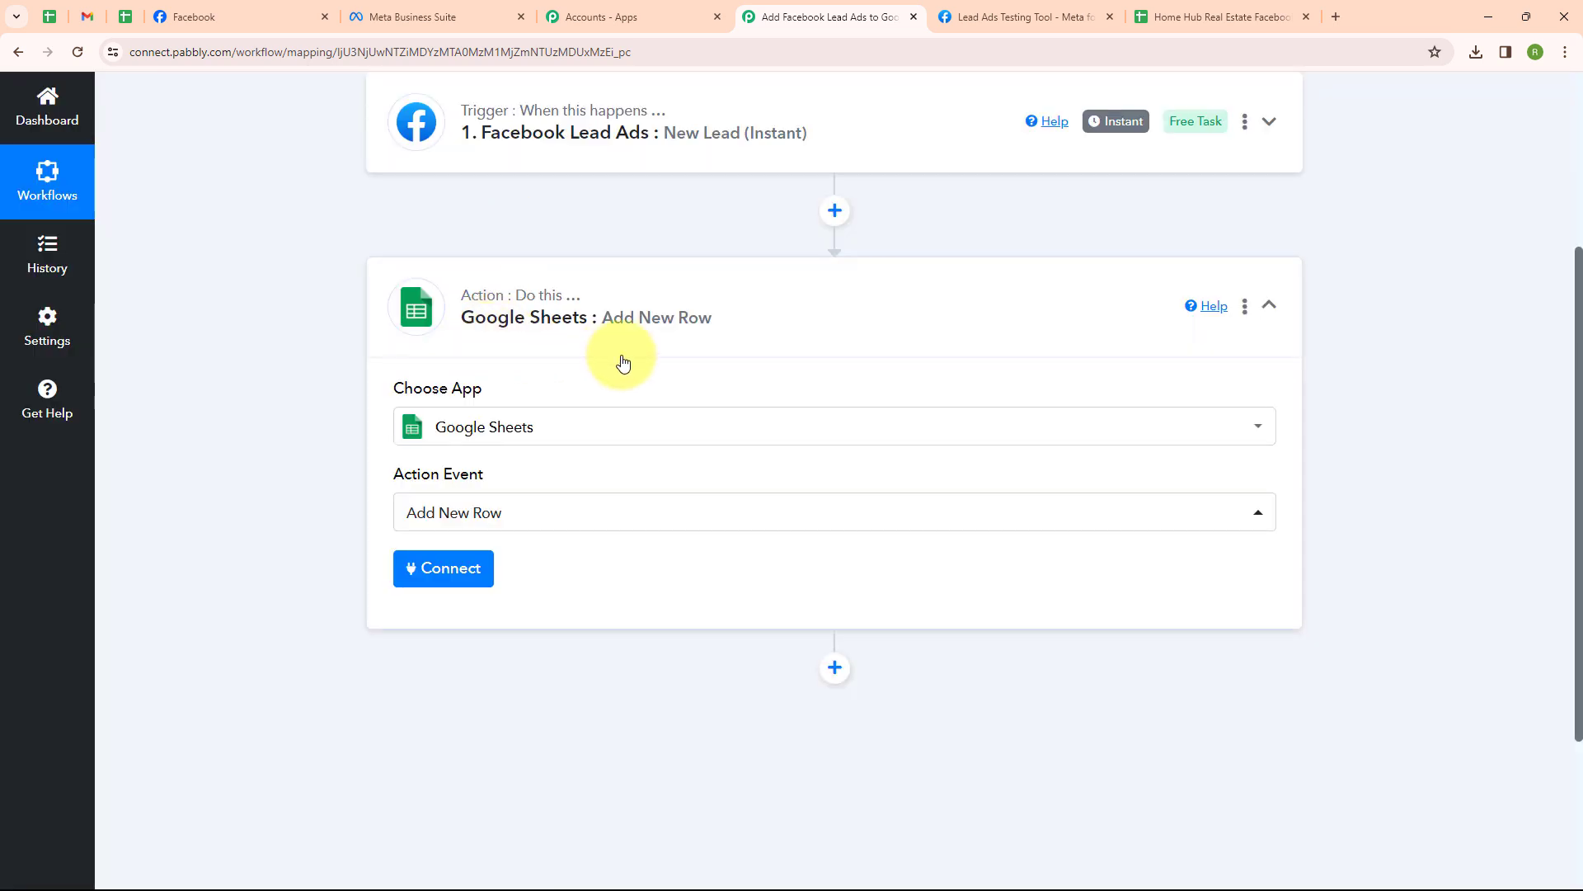
# Add a new Google Sheets connection for the action and authorize it with the Google account
pyautogui.click(423, 582)
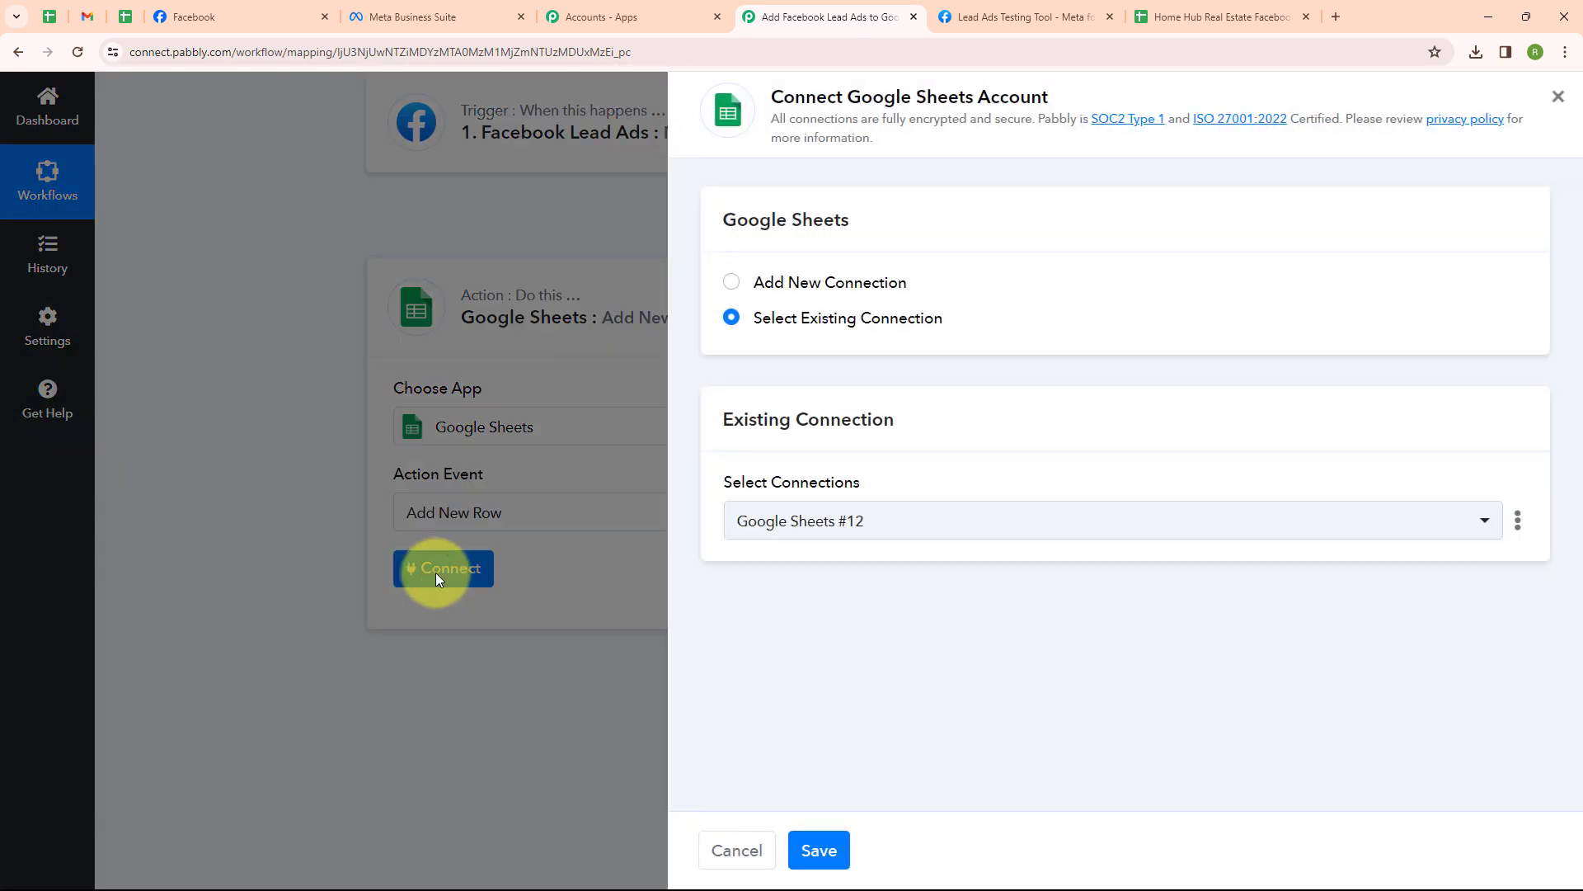
pyautogui.click(742, 283)
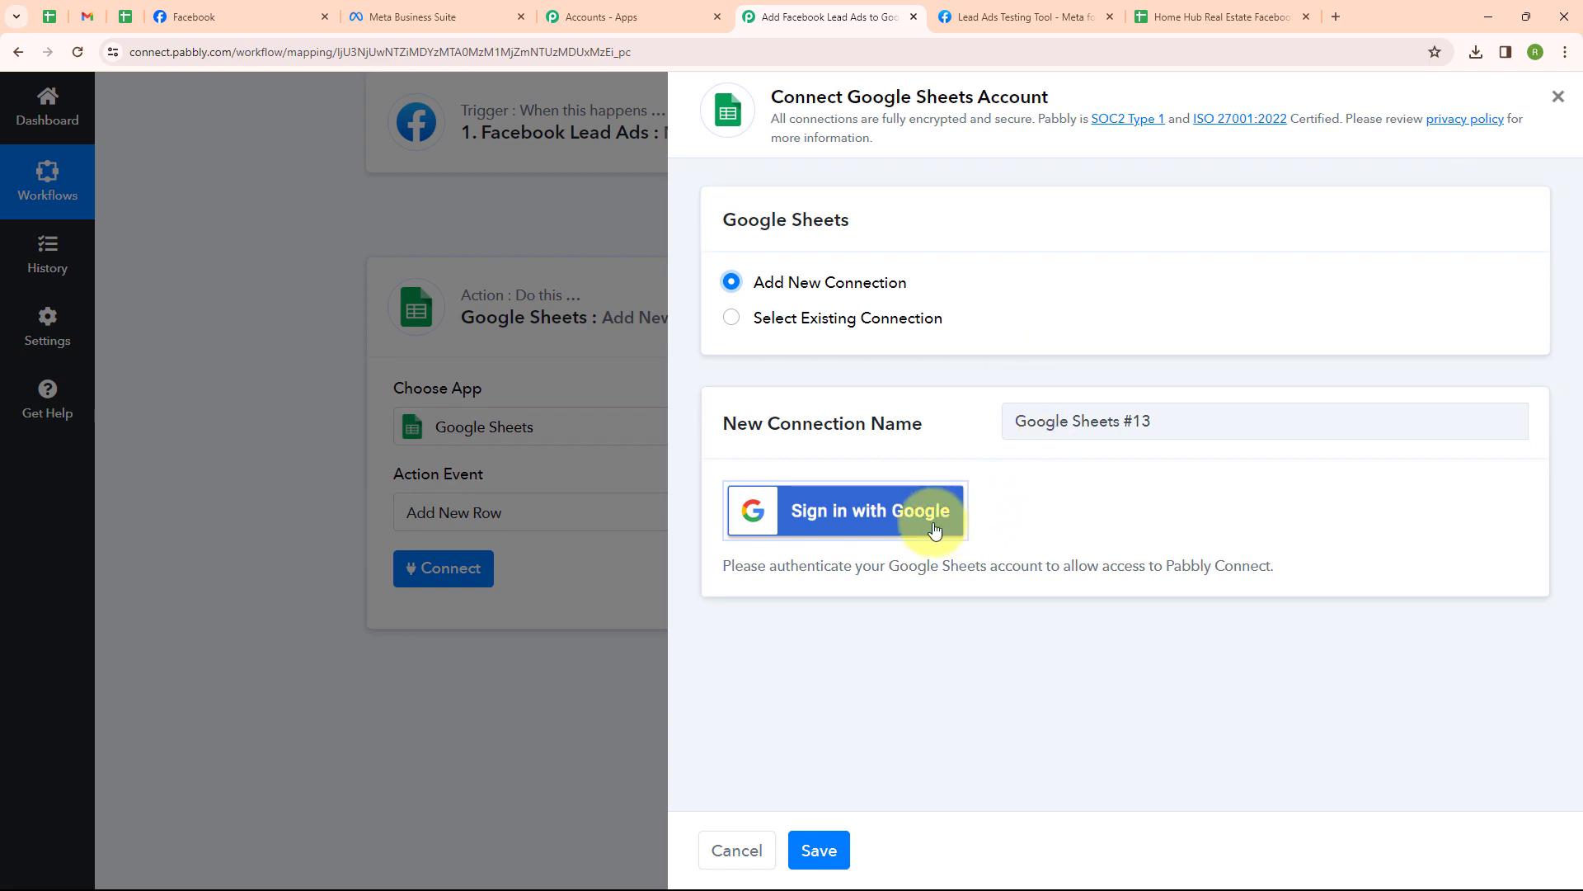
pyautogui.click(850, 525)
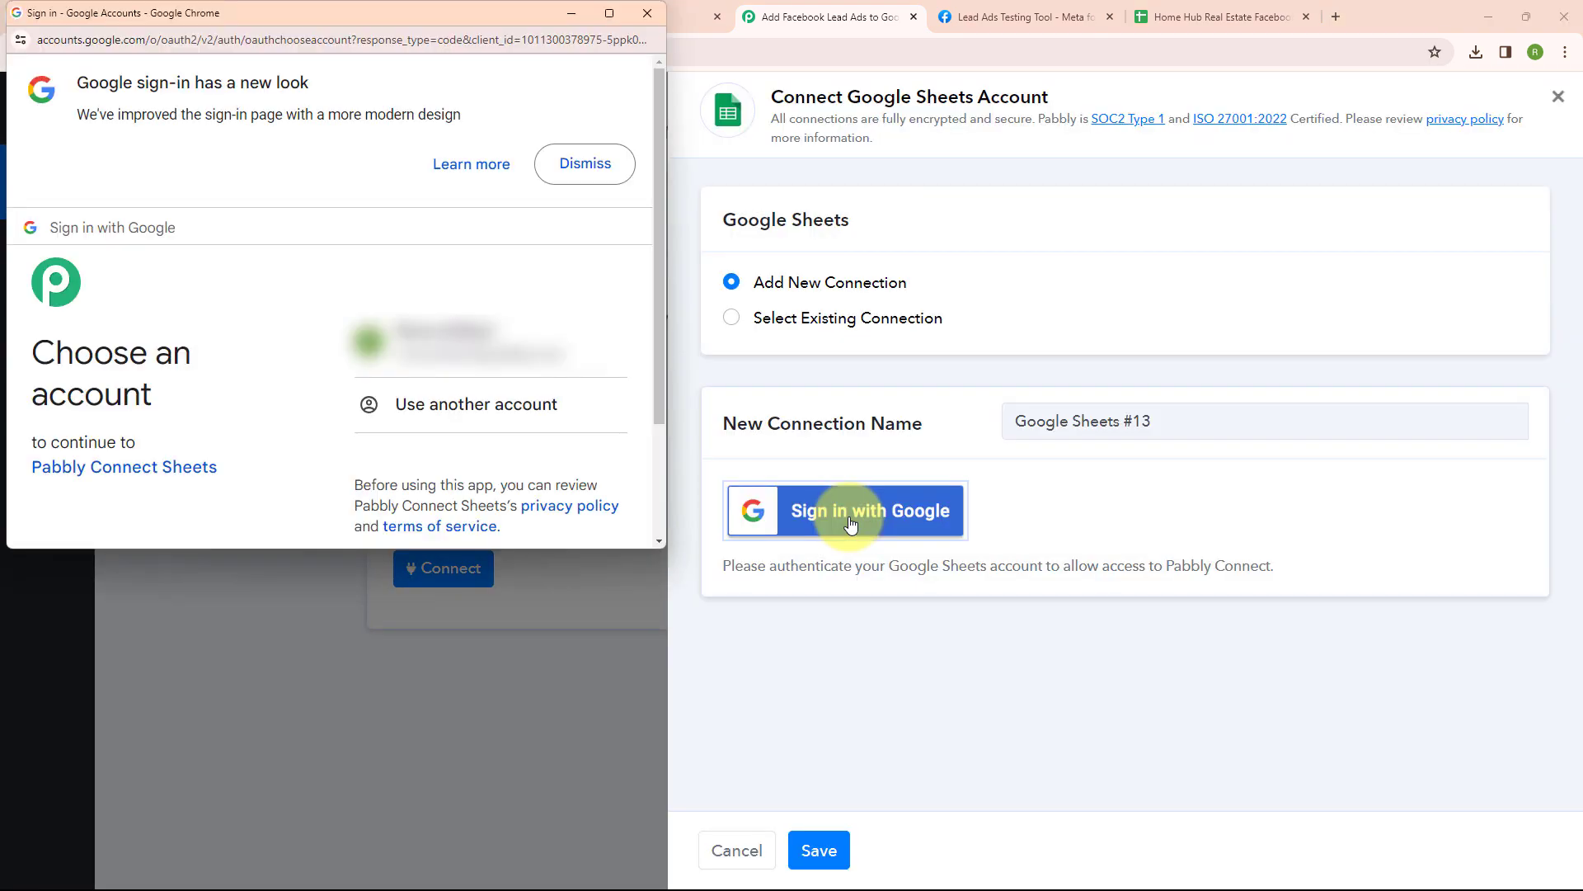
pyautogui.click(524, 363)
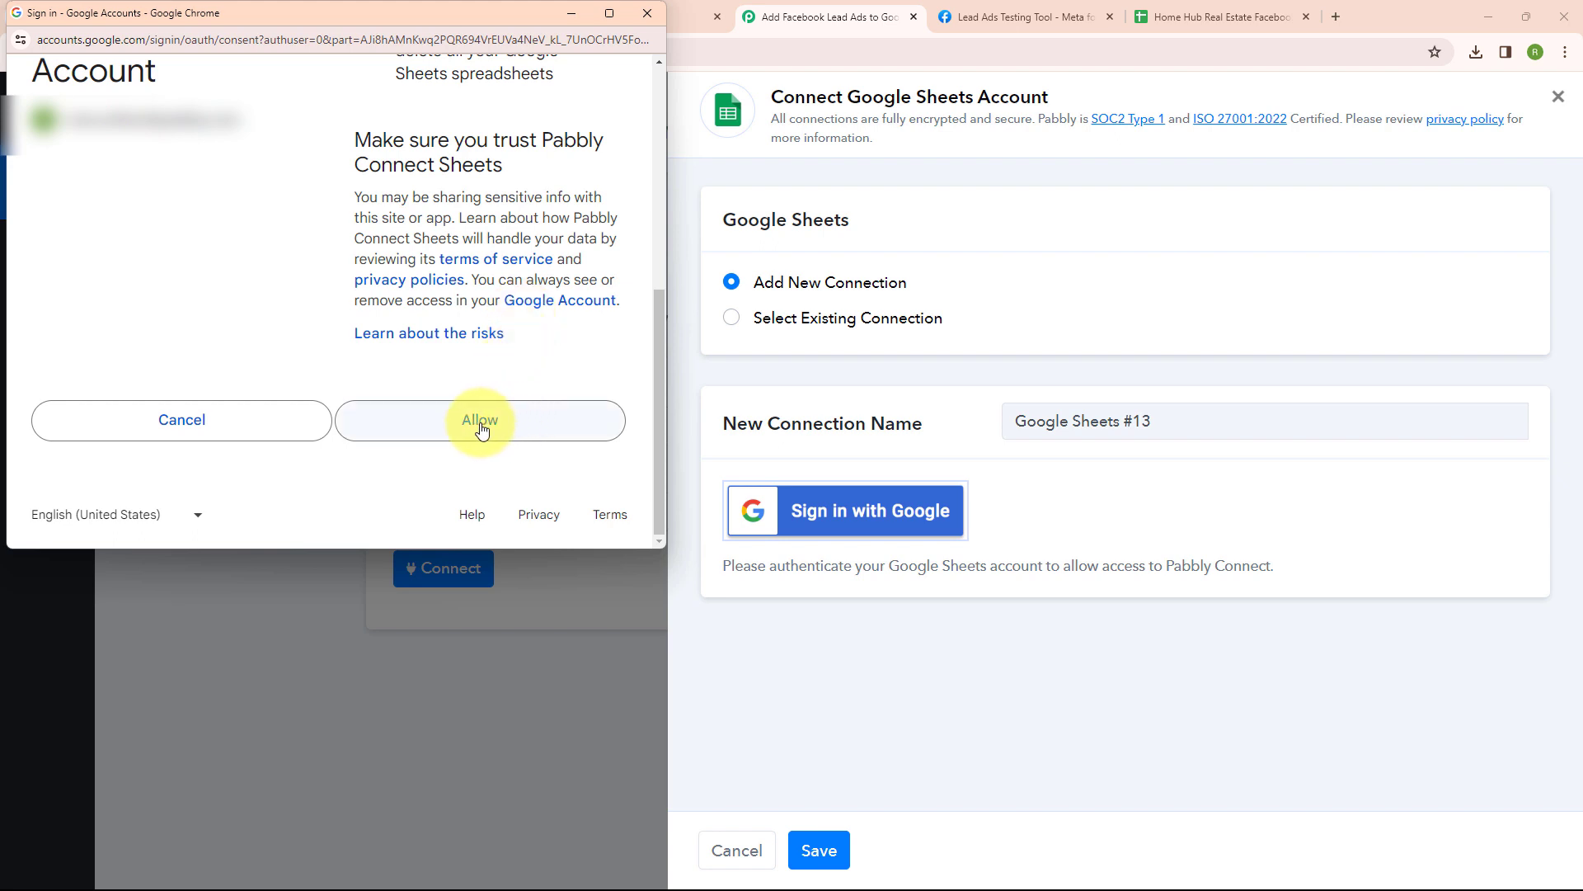
pyautogui.click(482, 430)
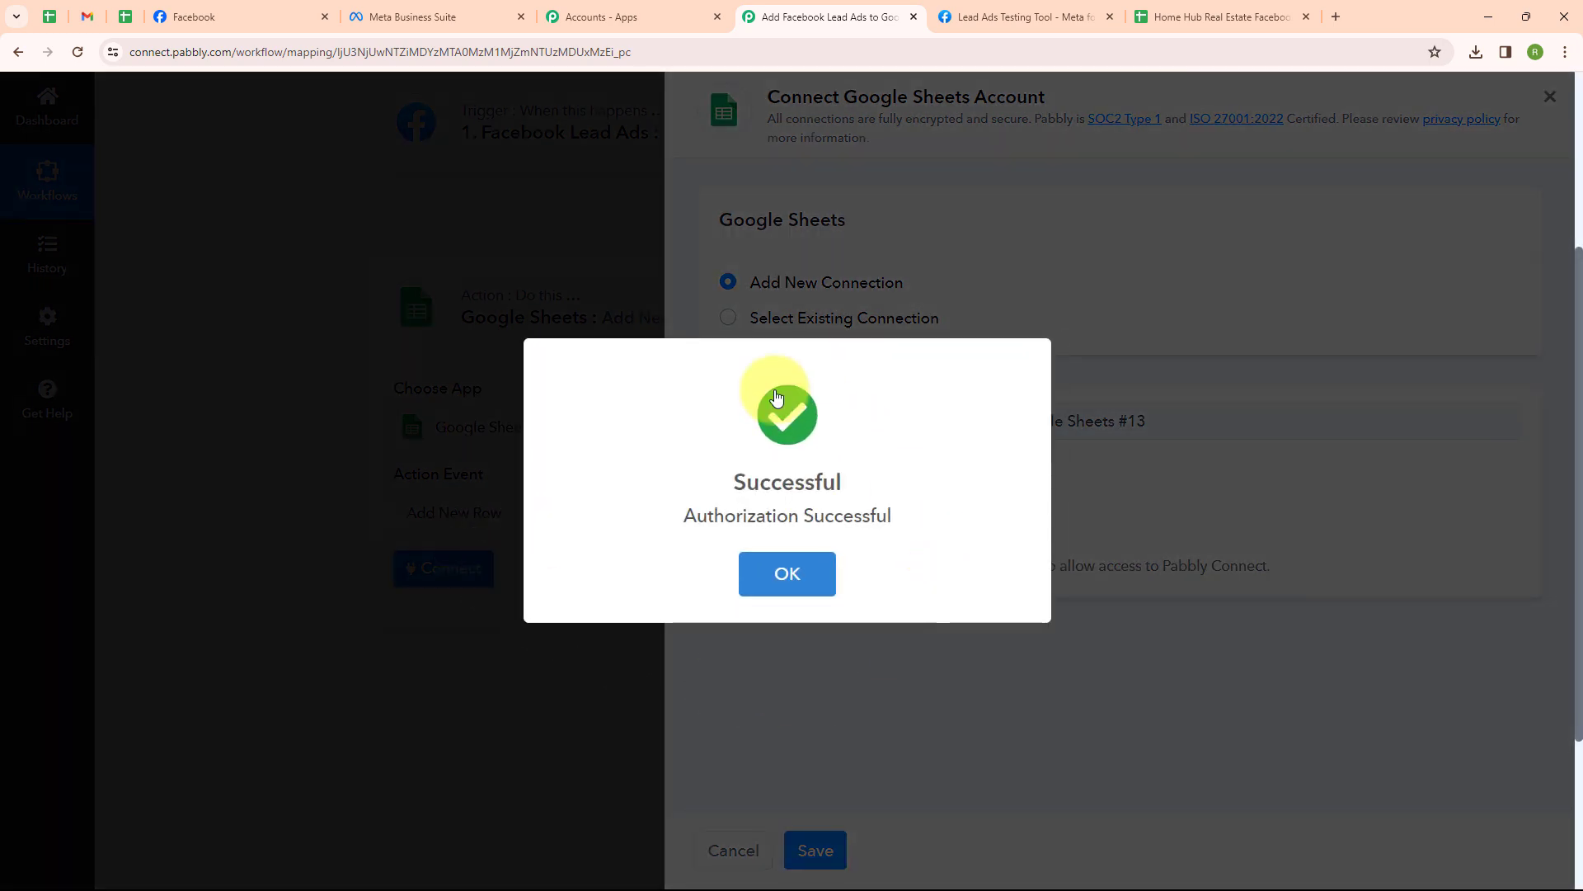
pyautogui.click(787, 546)
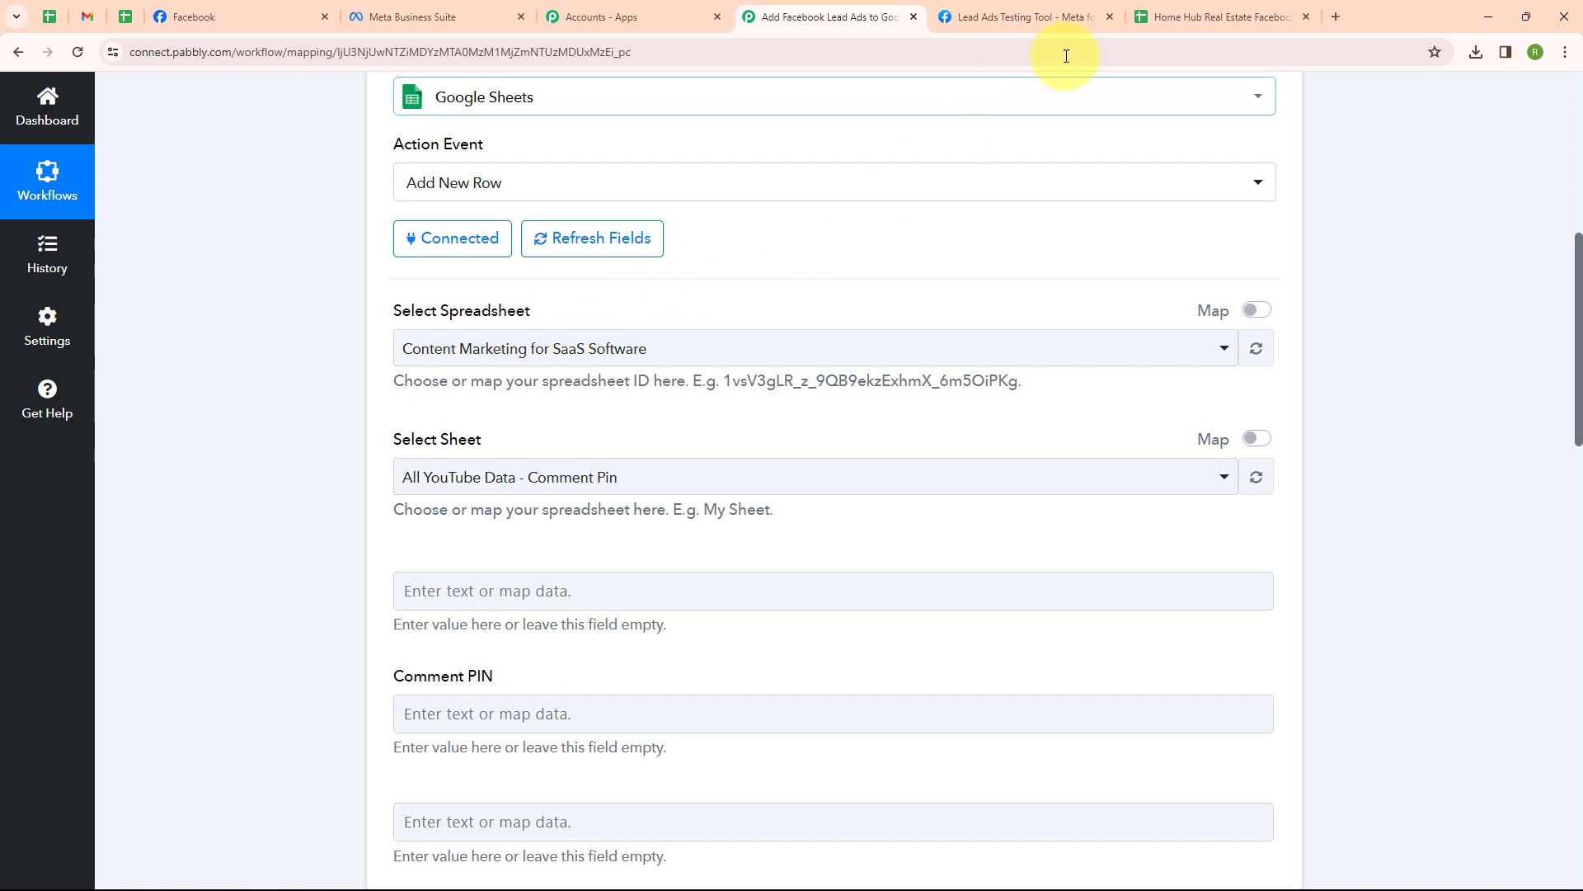
# Check the leads spreadsheet's name, then set the action's spreadsheet to Home Hub Real Estate Facebook Leads and its sheet to Sheet1
pyautogui.click(1185, 10)
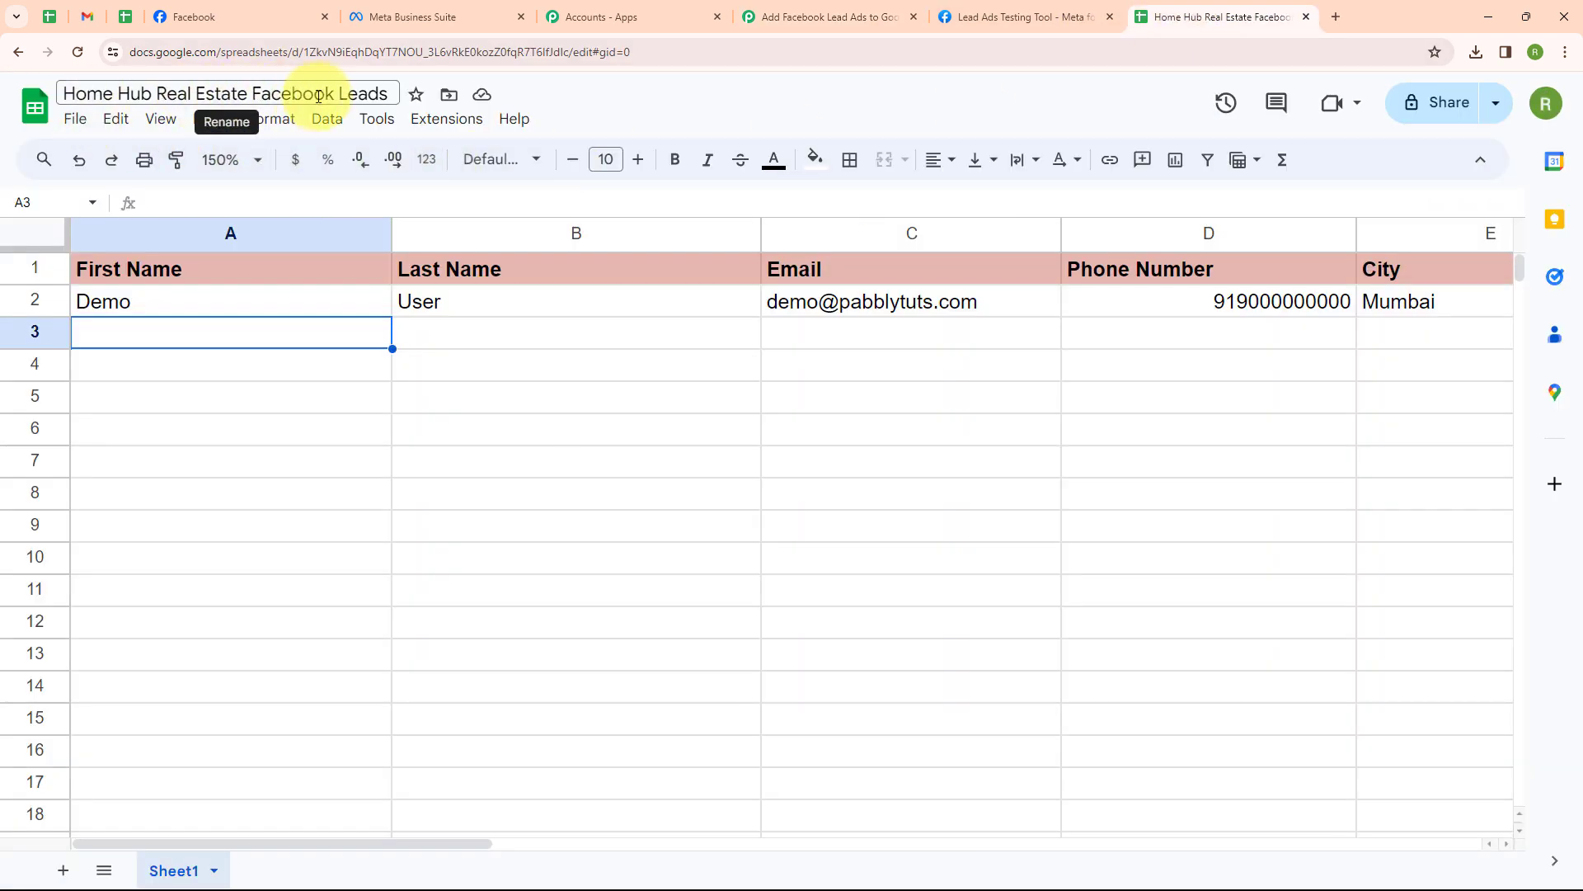
pyautogui.click(769, 17)
pyautogui.click(493, 356)
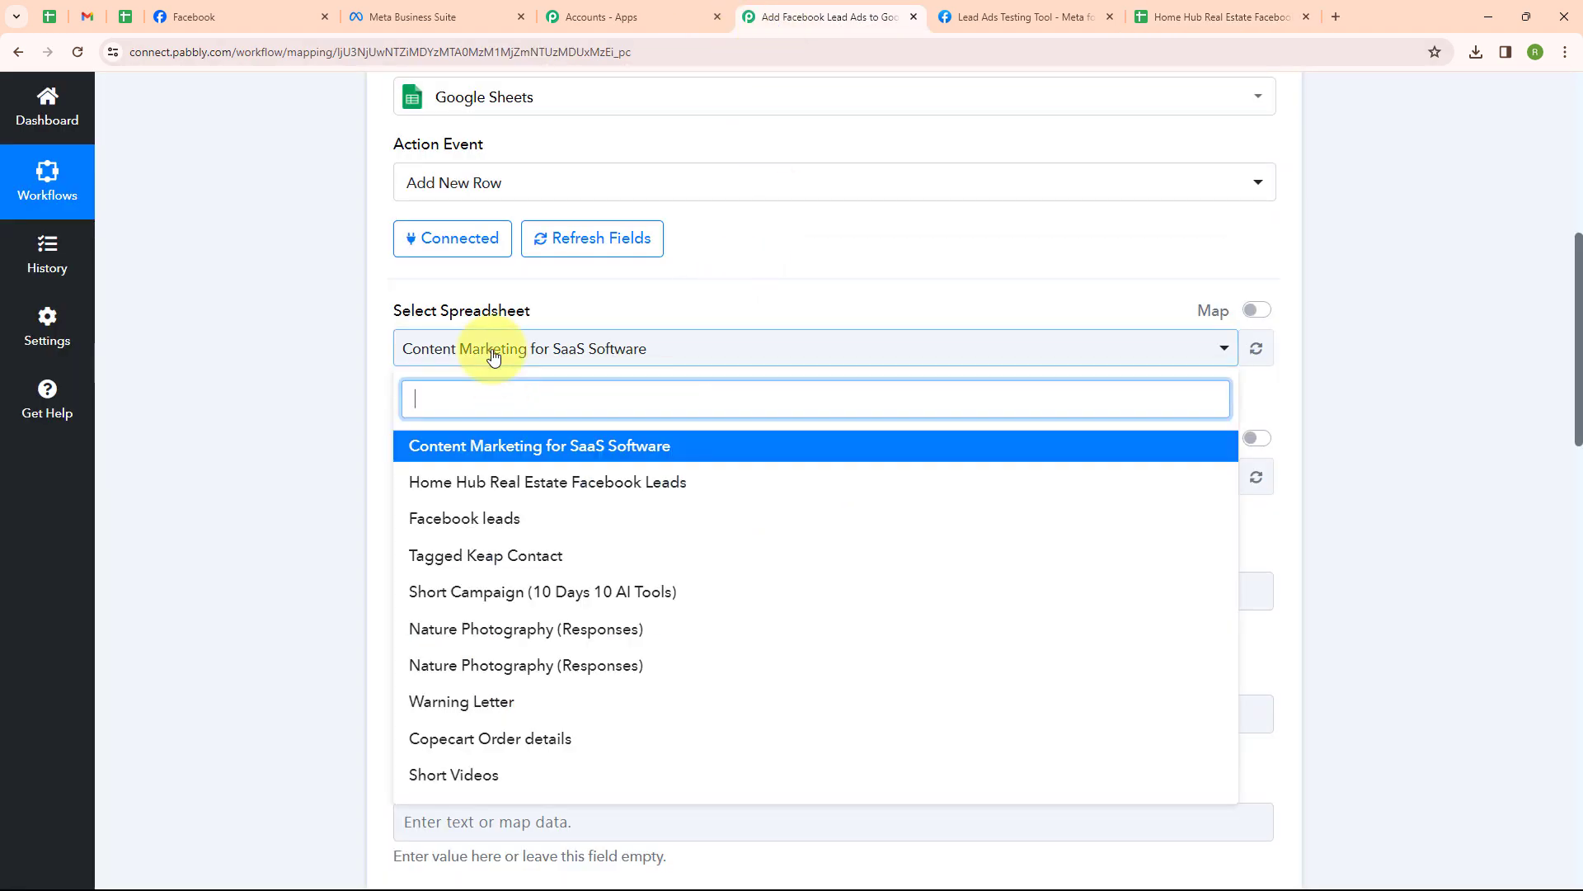
pyautogui.click(532, 485)
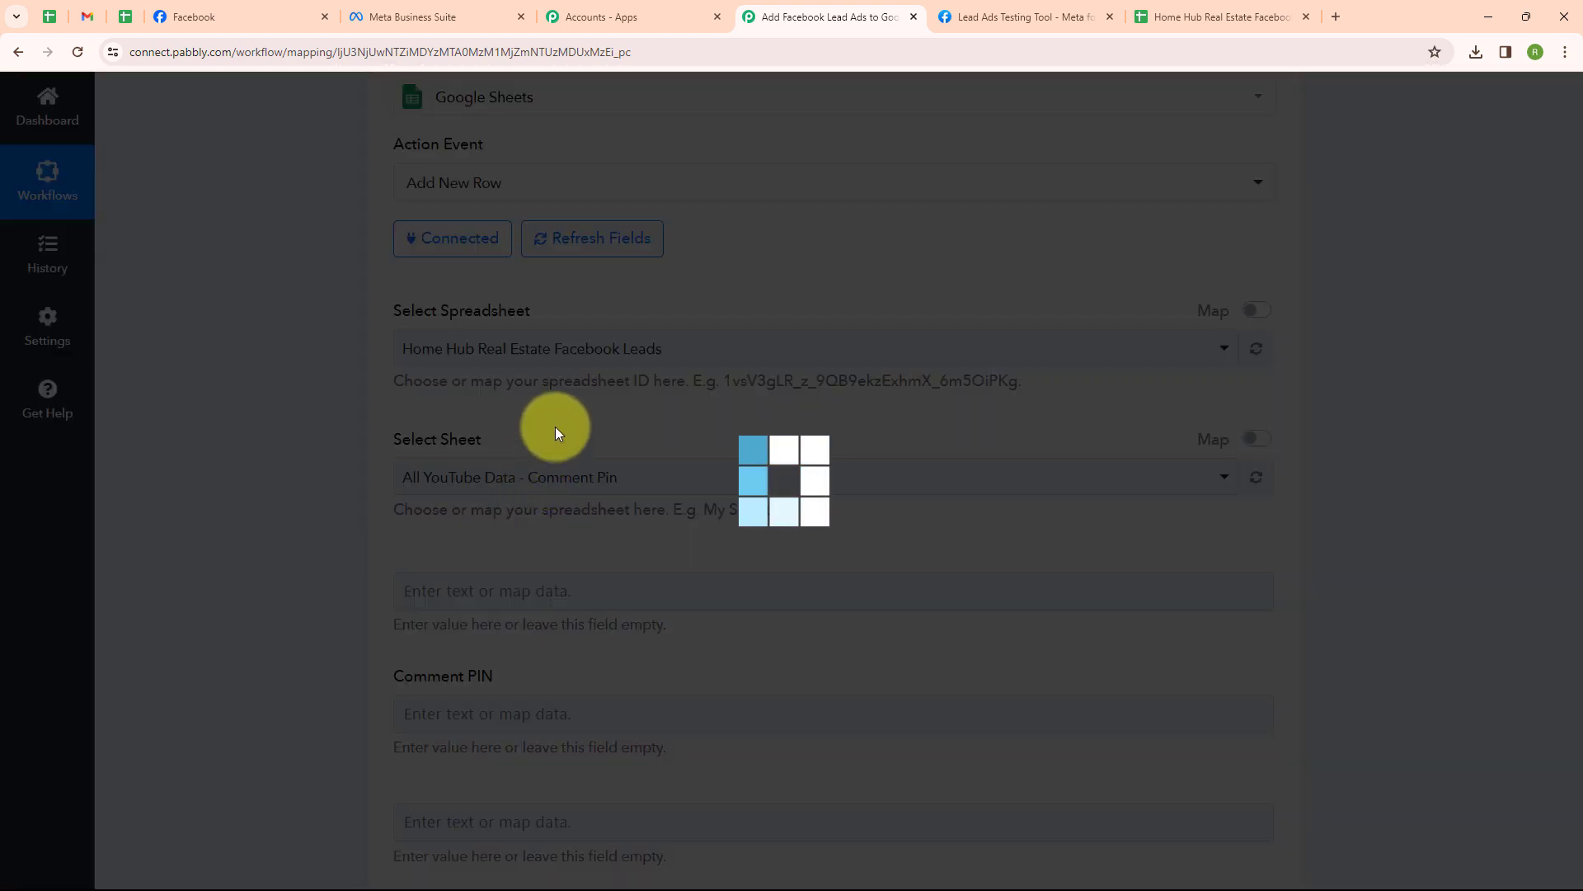
pyautogui.scroll(-2, 556, 427)
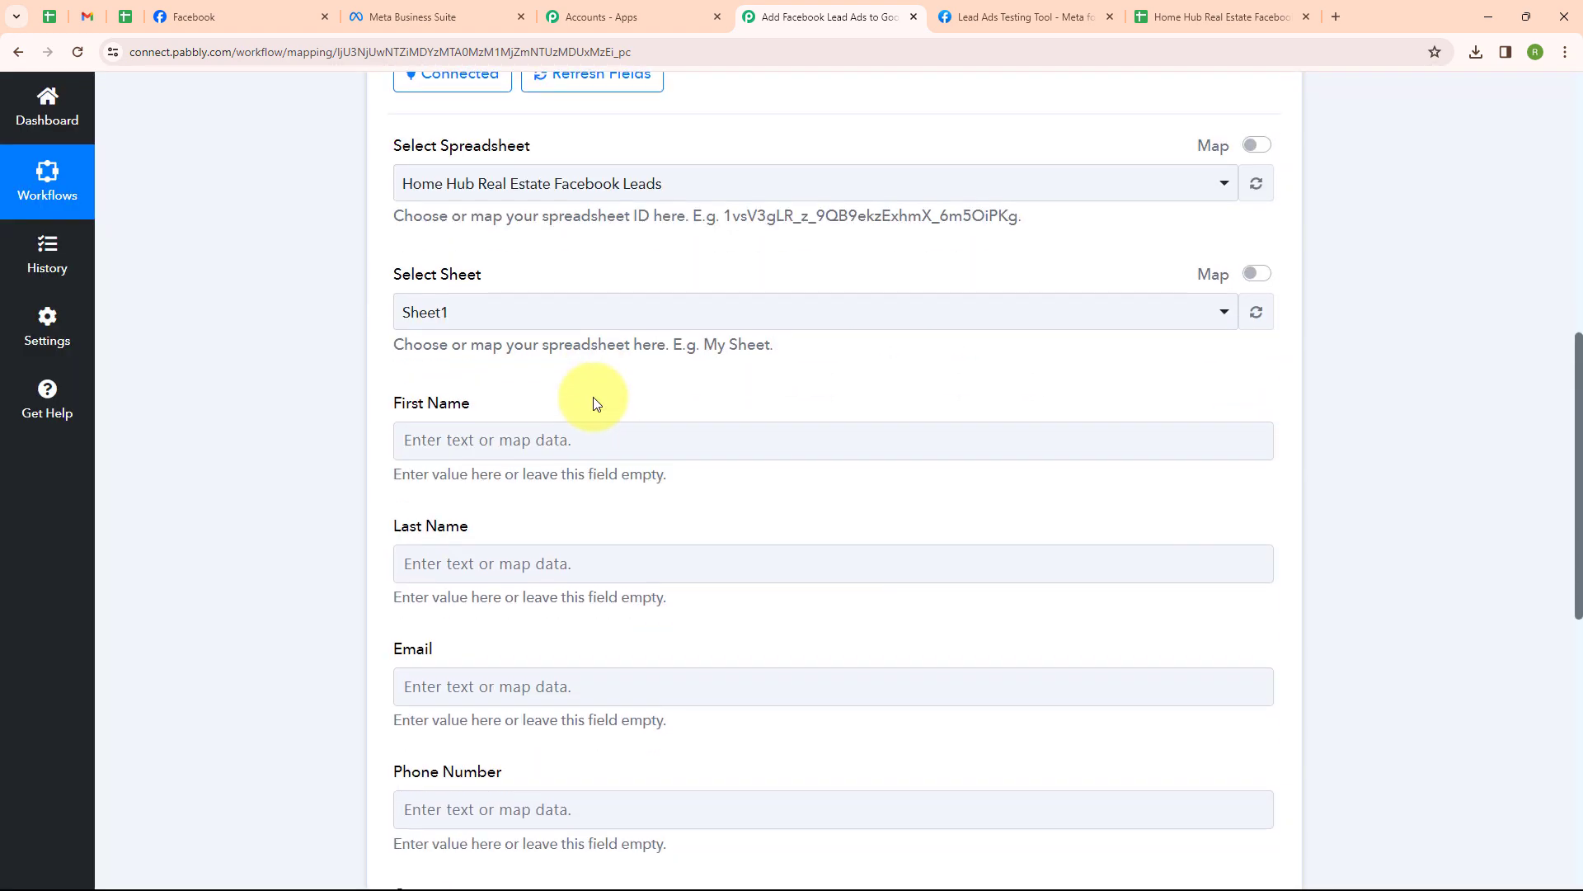
pyautogui.click(512, 316)
pyautogui.click(510, 407)
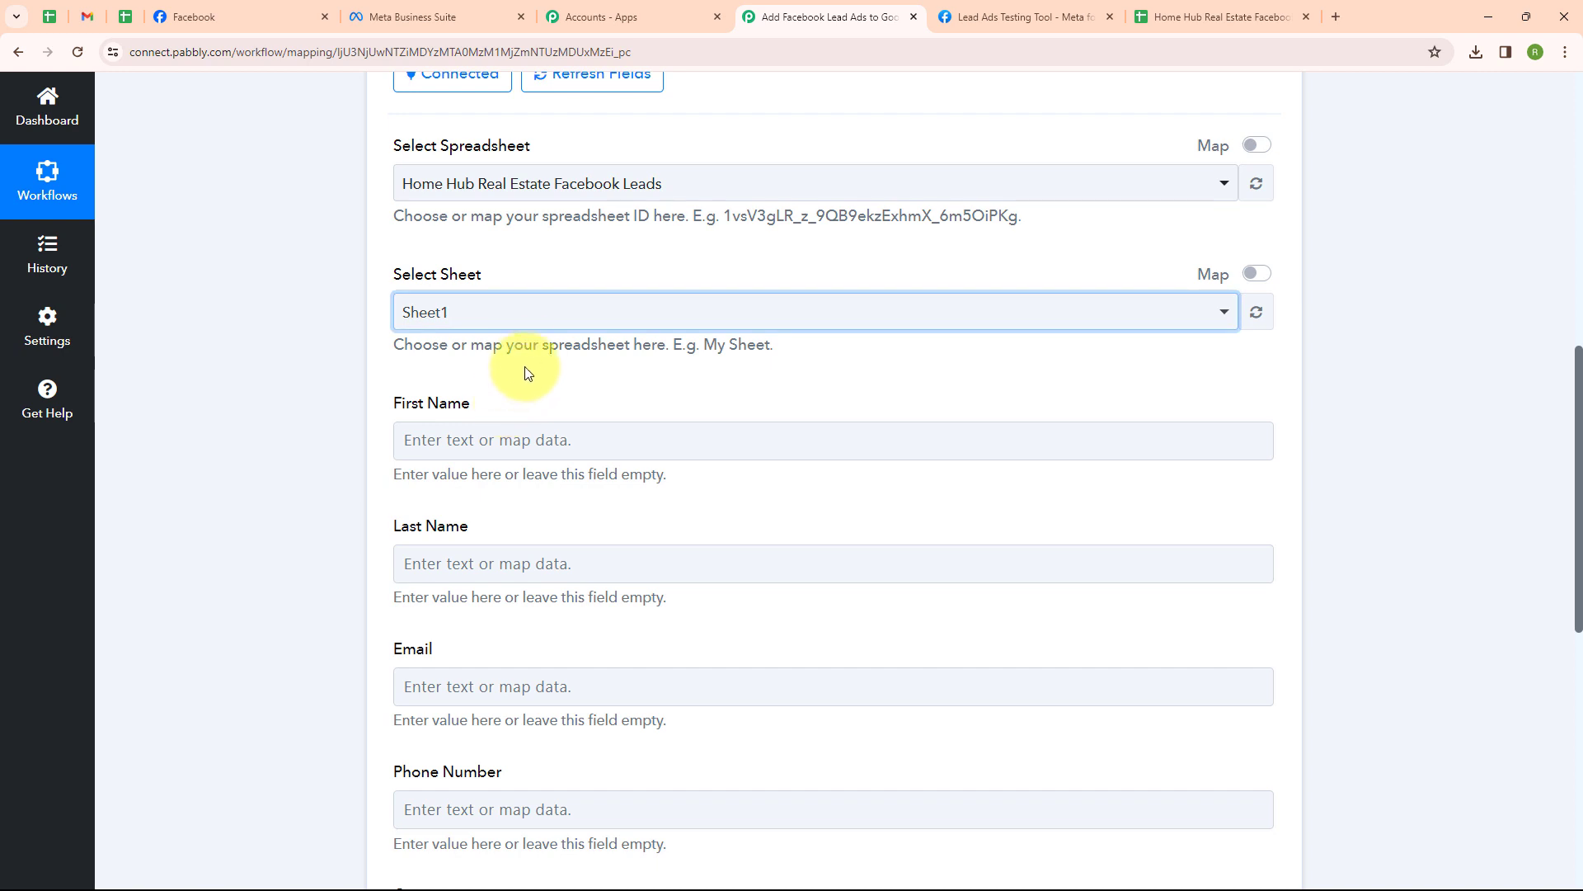
# Map the First Name and Last Name fields to Res4 First Name and Res4 Last Name from the Facebook trigger
pyautogui.scroll(-2, 534, 353)
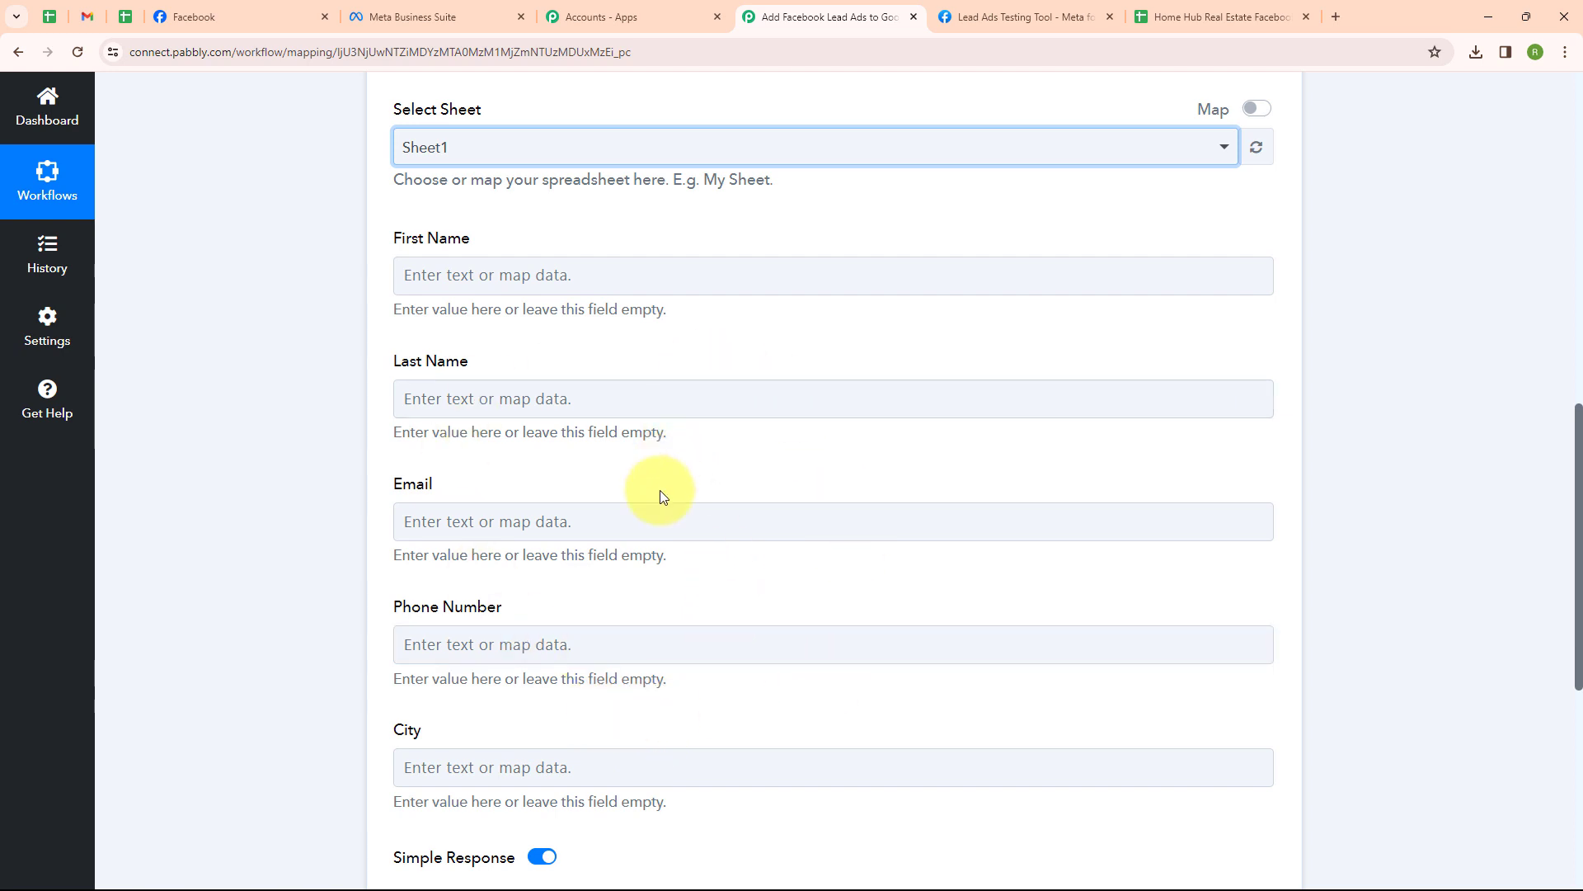
pyautogui.click(532, 281)
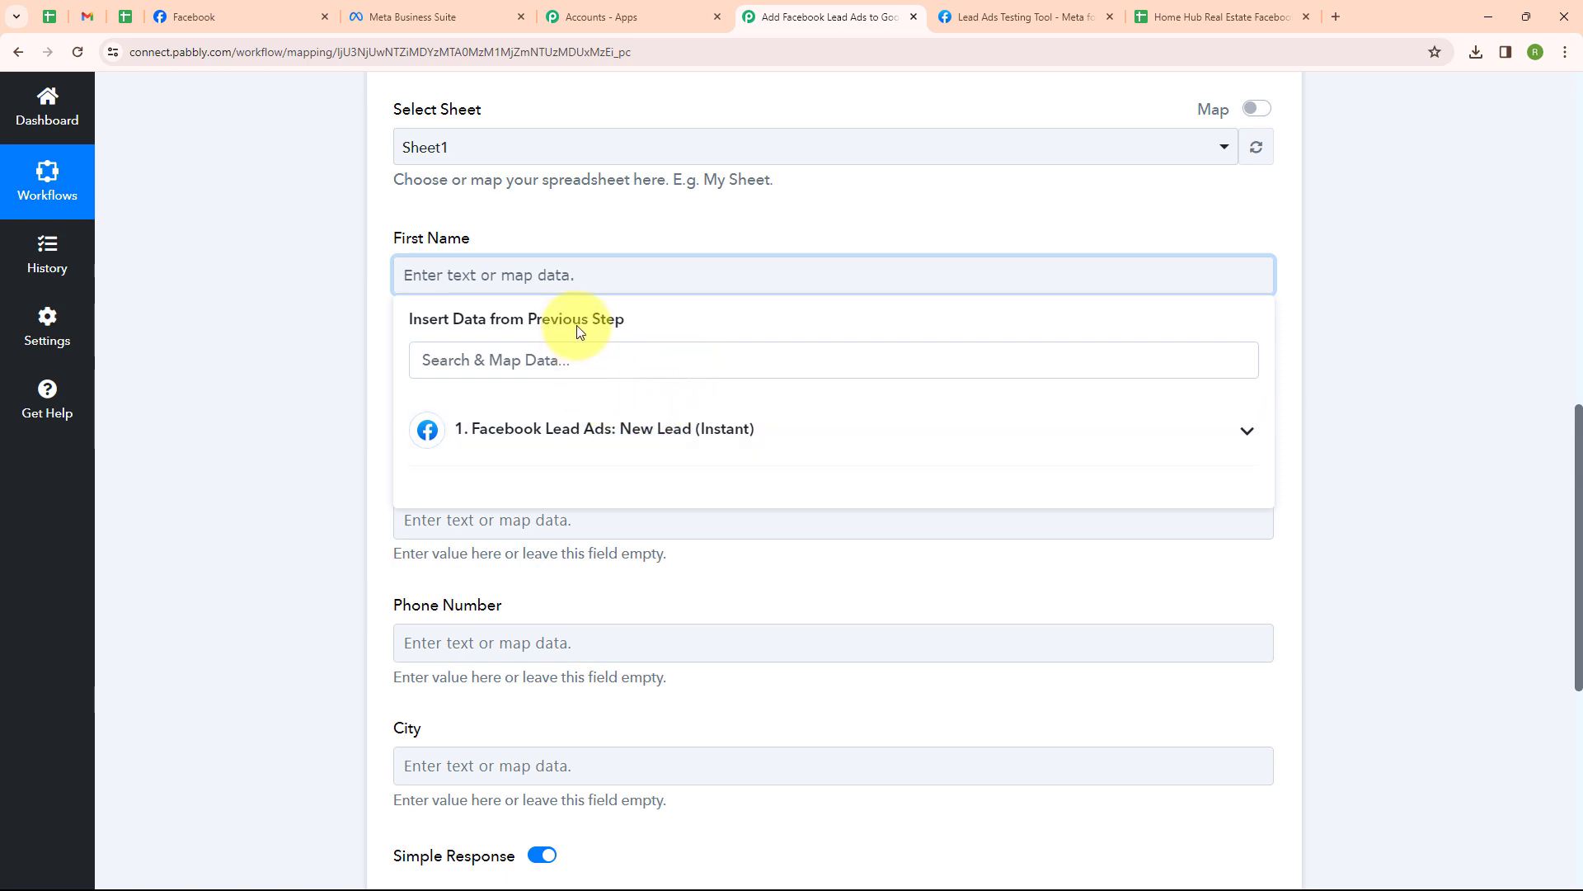
pyautogui.click(586, 430)
pyautogui.click(586, 491)
pyautogui.scroll(-2, 576, 368)
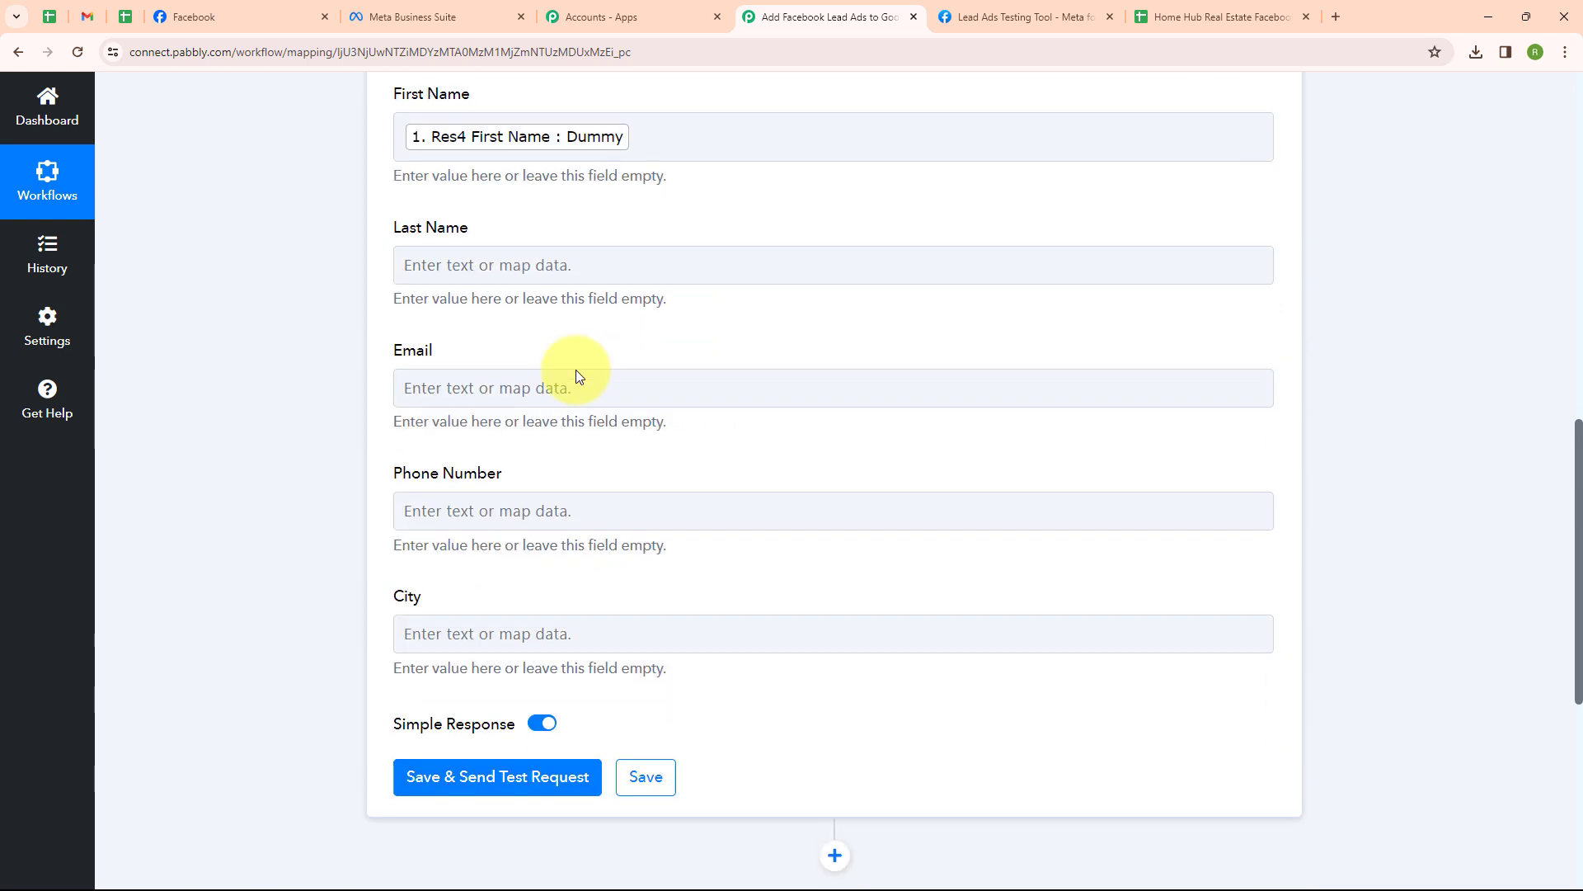
pyautogui.click(567, 251)
pyautogui.click(566, 399)
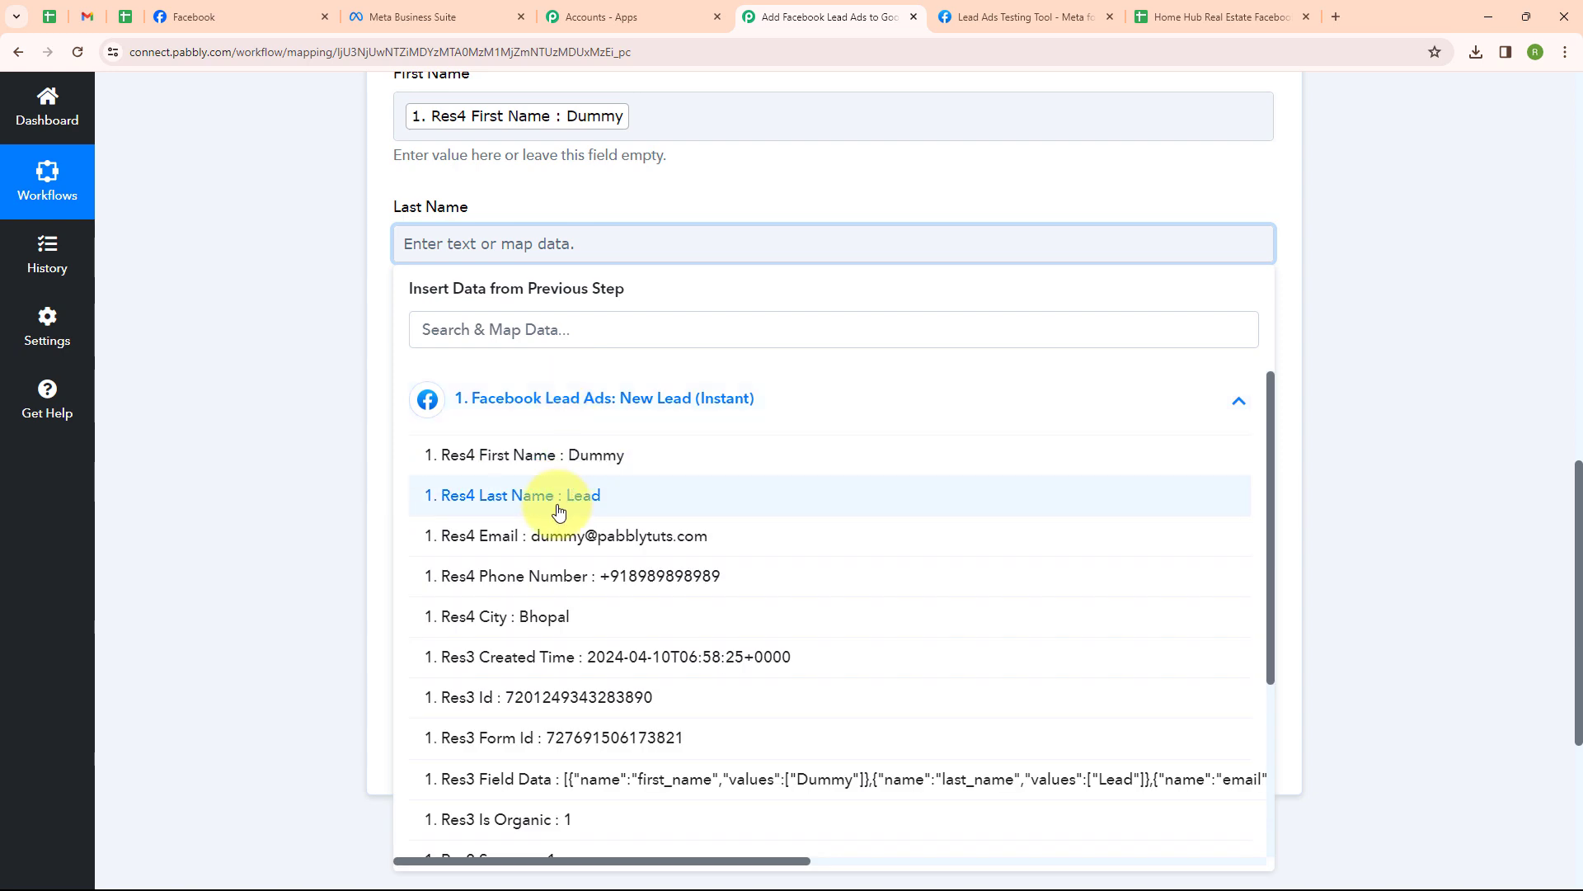
pyautogui.click(566, 491)
# Map the Email and Phone Number fields to Res4 Email and Res4 Phone Number from the Facebook trigger
pyautogui.click(485, 394)
pyautogui.click(505, 530)
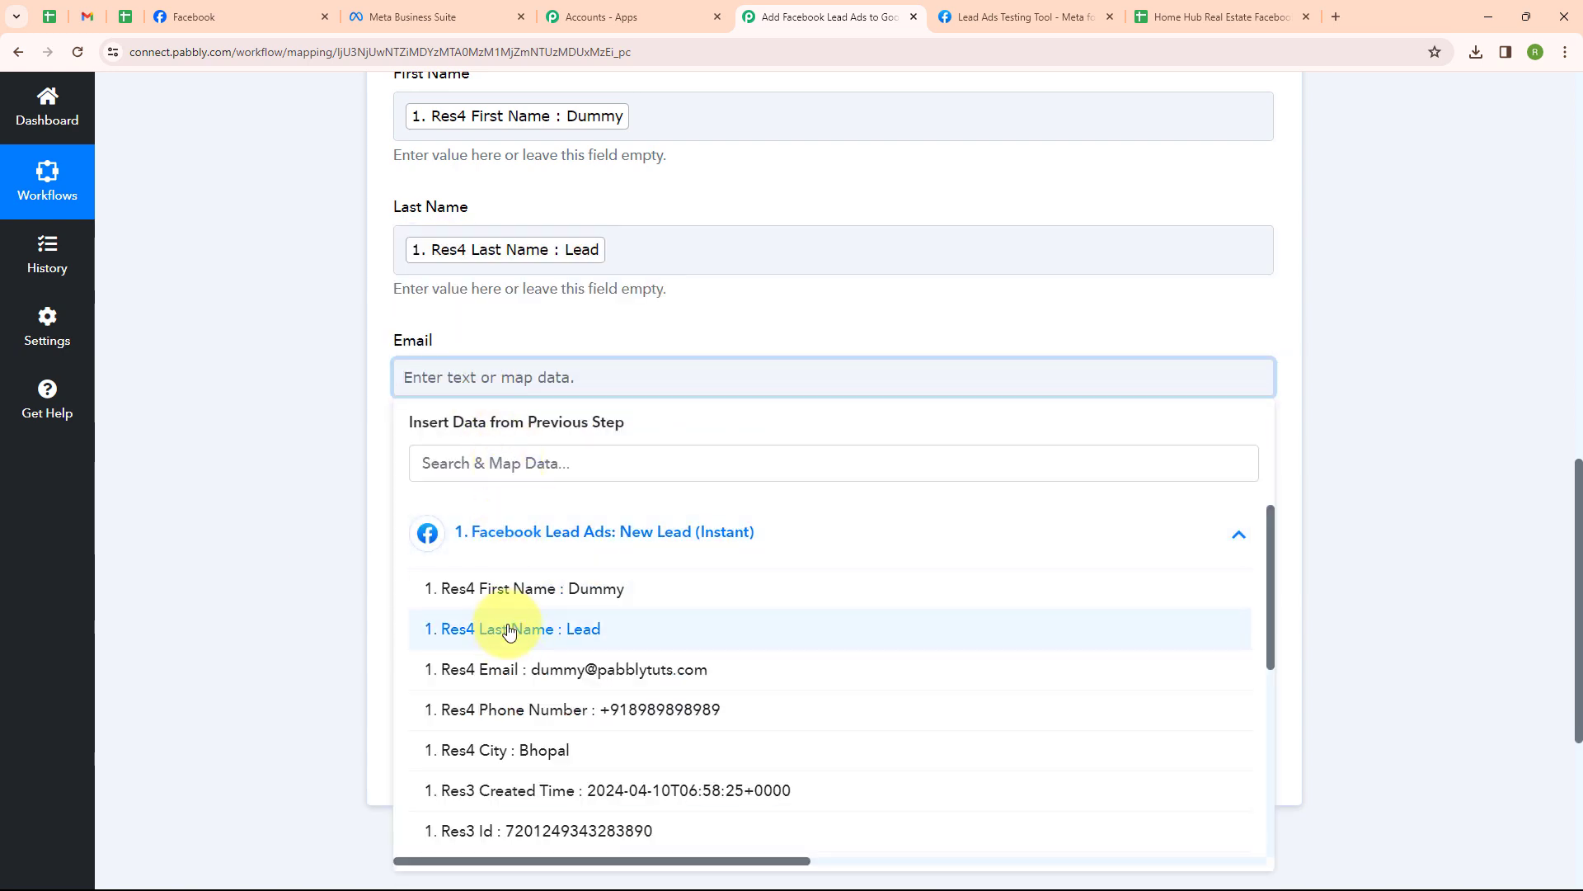
pyautogui.click(506, 665)
pyautogui.click(500, 516)
pyautogui.click(530, 659)
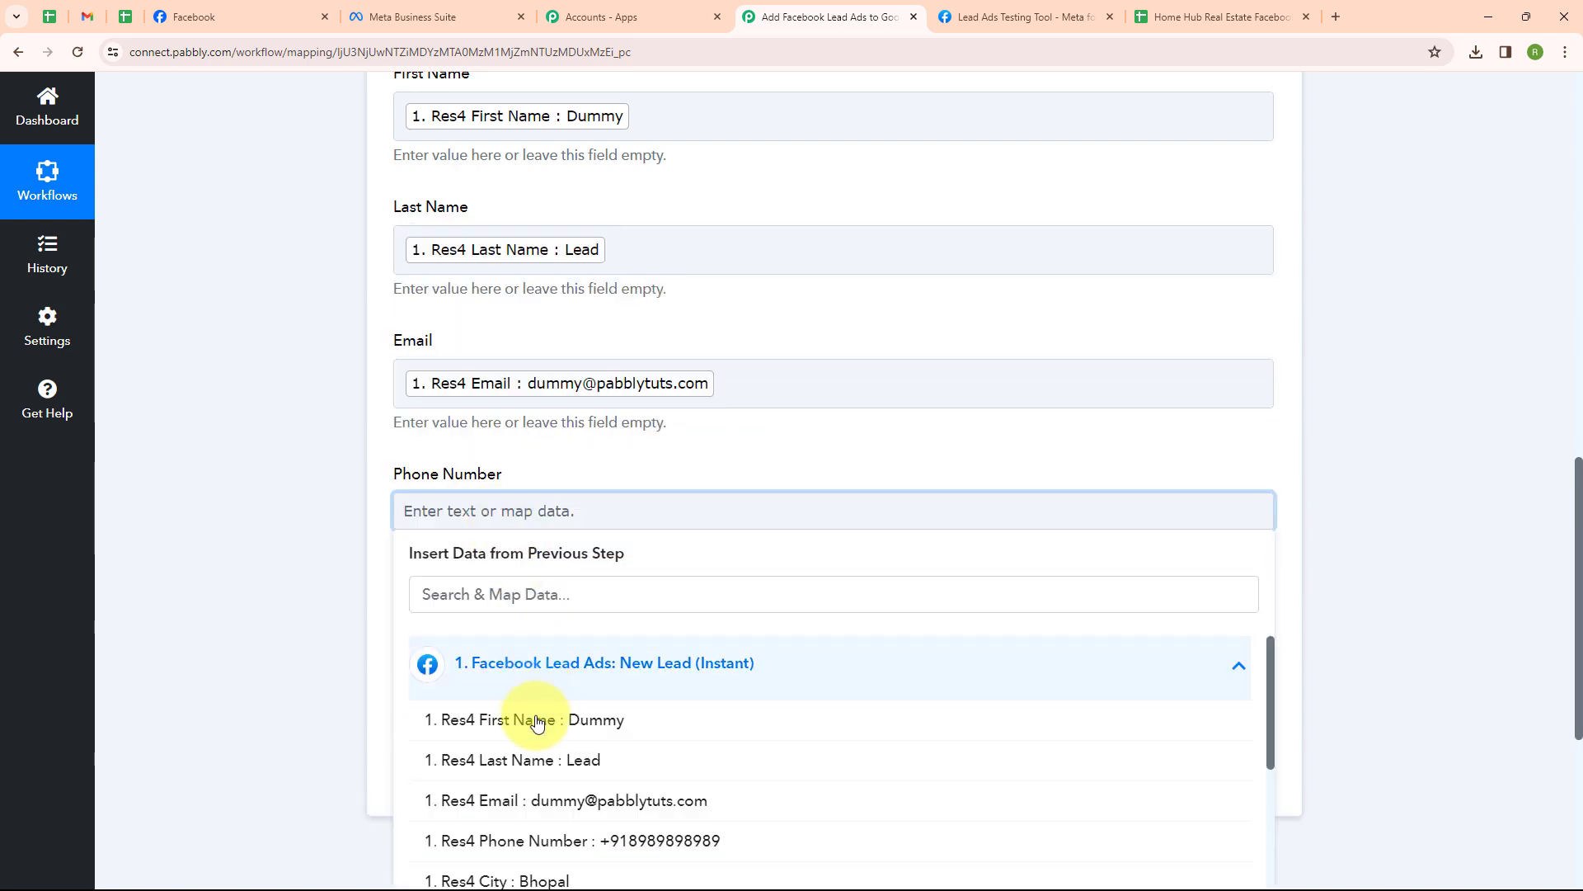
pyautogui.click(528, 838)
pyautogui.scroll(-2, 766, 489)
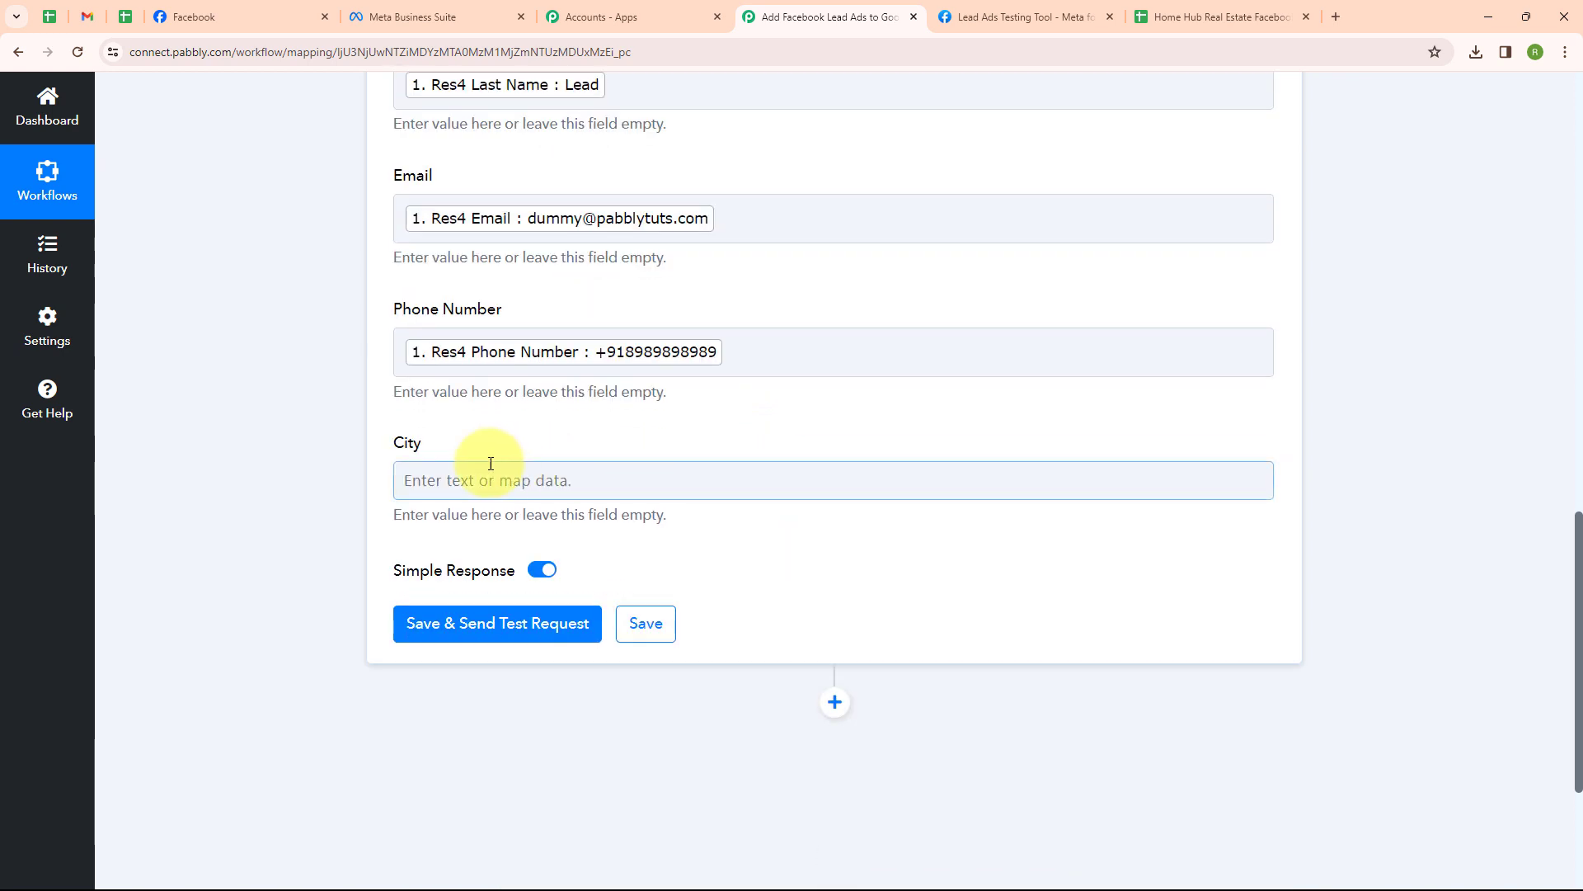
# Map the City field to Res4 City from the Facebook trigger, then save the Google Sheets action and send a test request
pyautogui.click(452, 482)
pyautogui.click(499, 650)
pyautogui.click(456, 849)
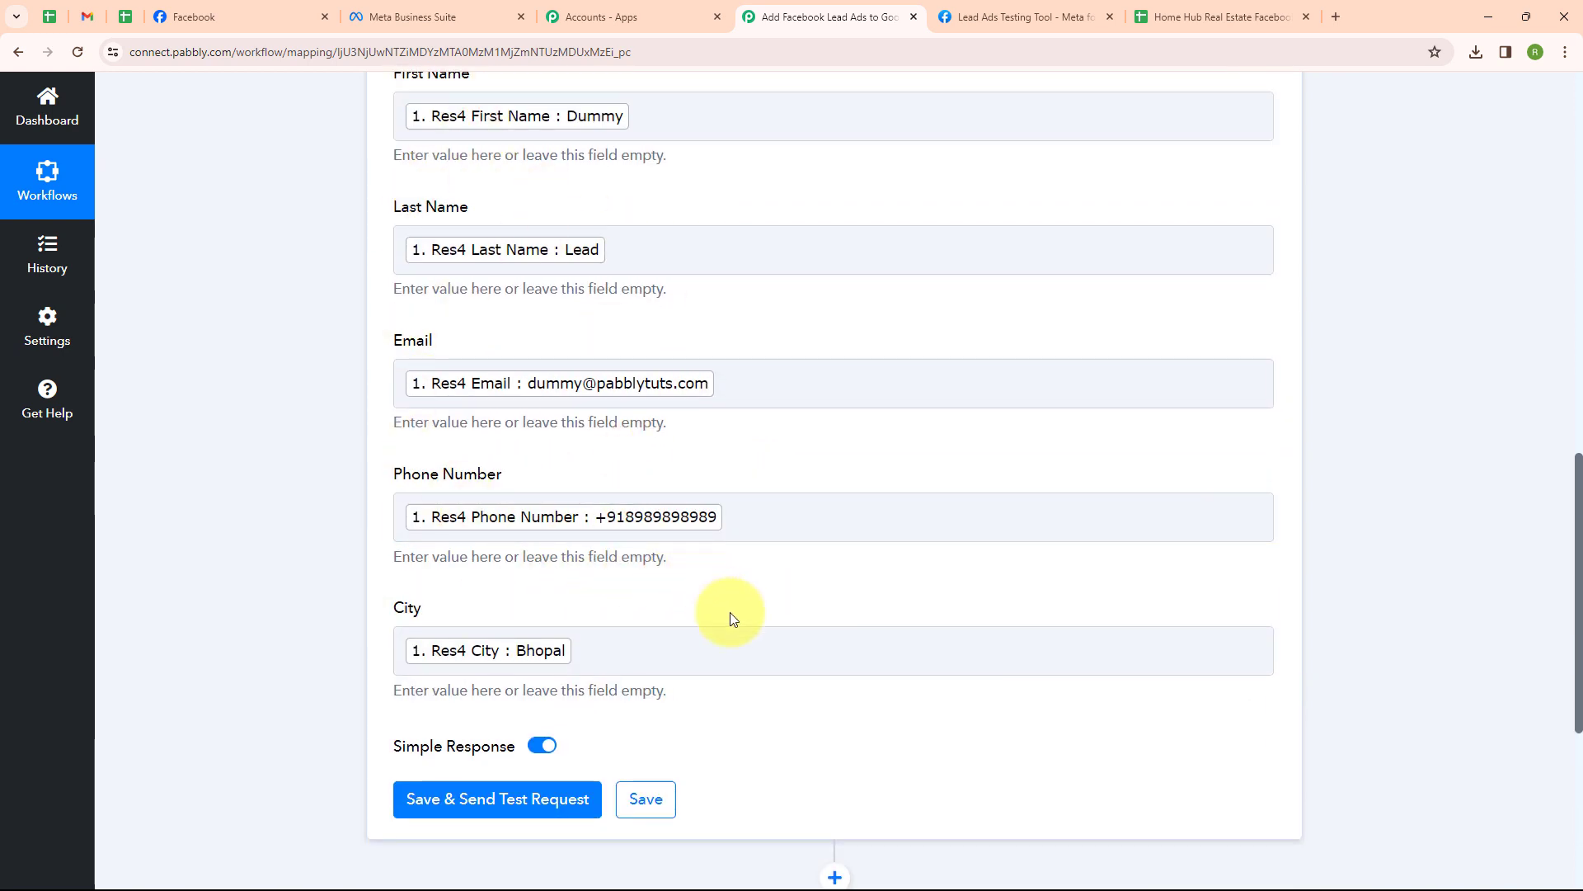
pyautogui.click(450, 800)
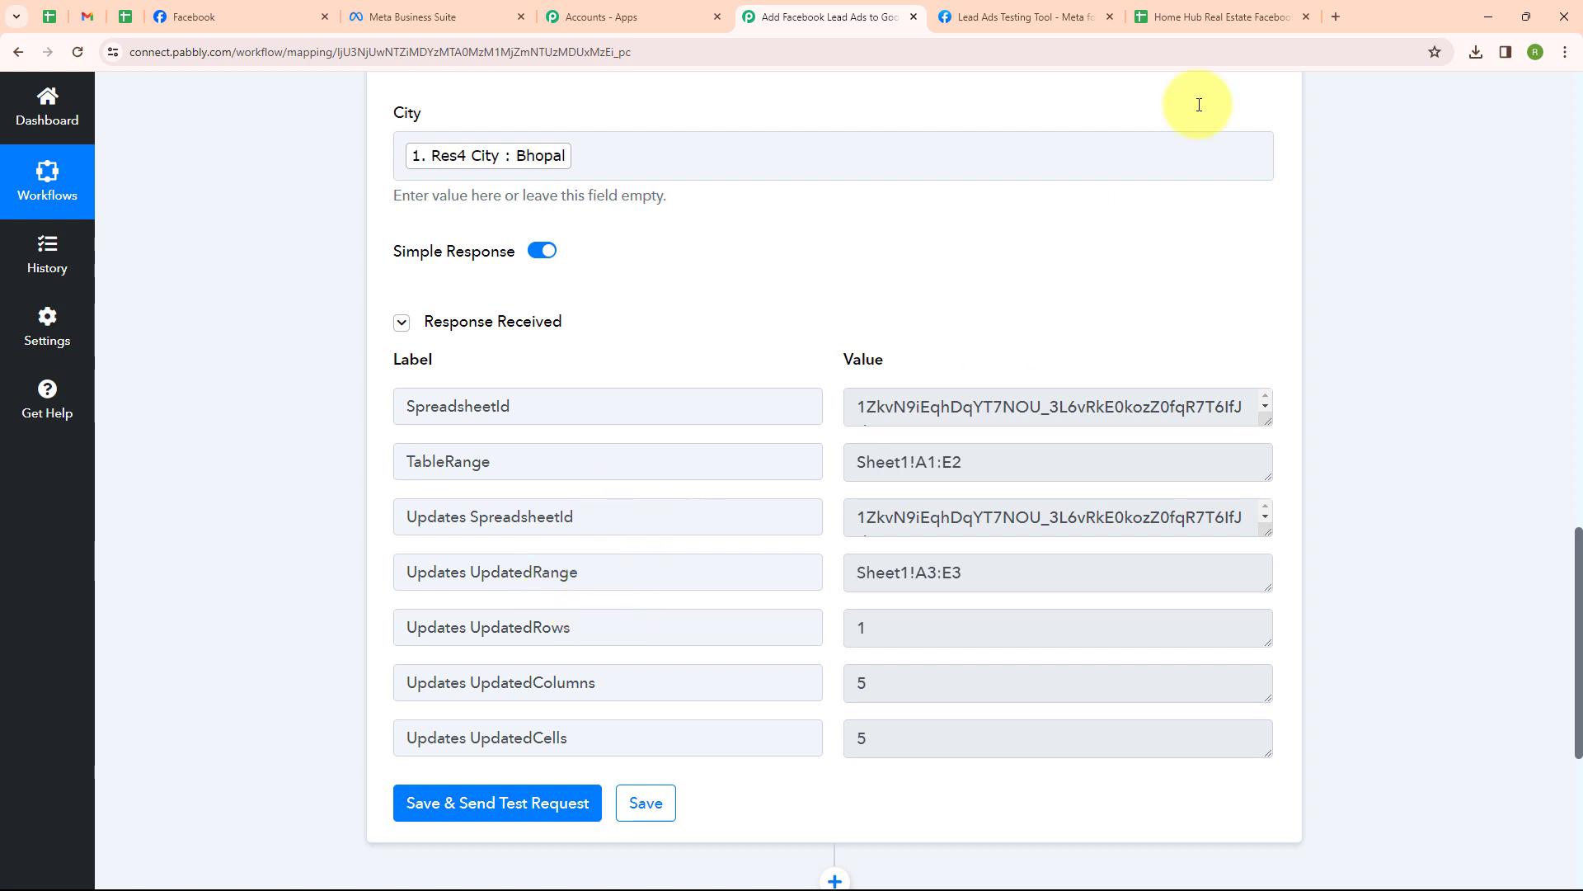
# Check the Home Hub Real Estate Facebook Leads spreadsheet for the row added by the test request, then return to the workflow
pyautogui.click(1276, 6)
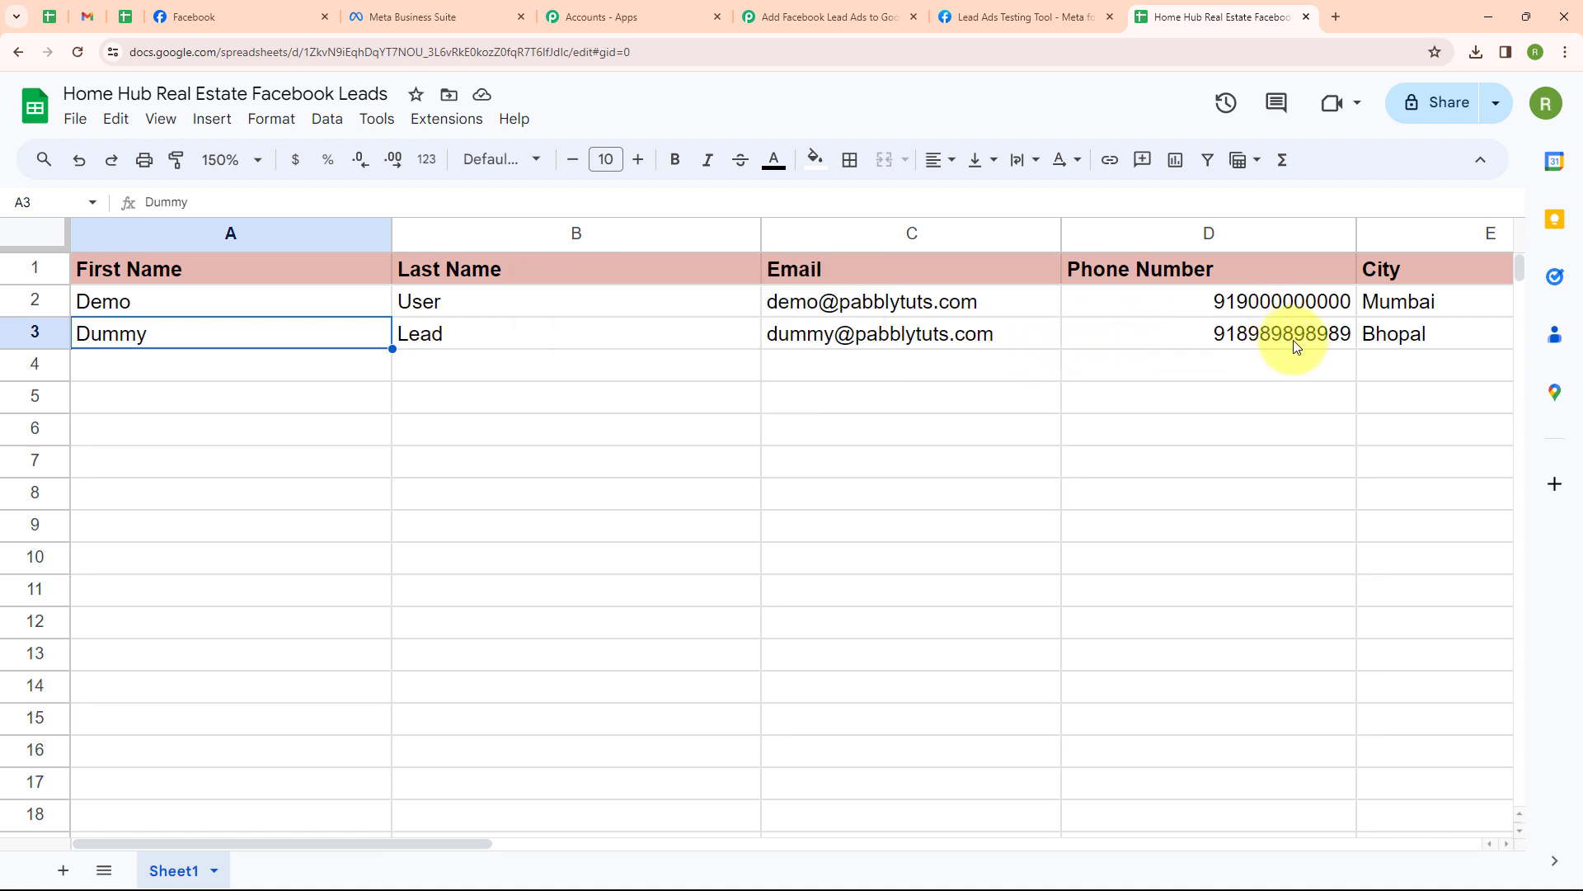
pyautogui.moveTo(345, 839); pyautogui.dragTo(396, 858)
pyautogui.click(756, 17)
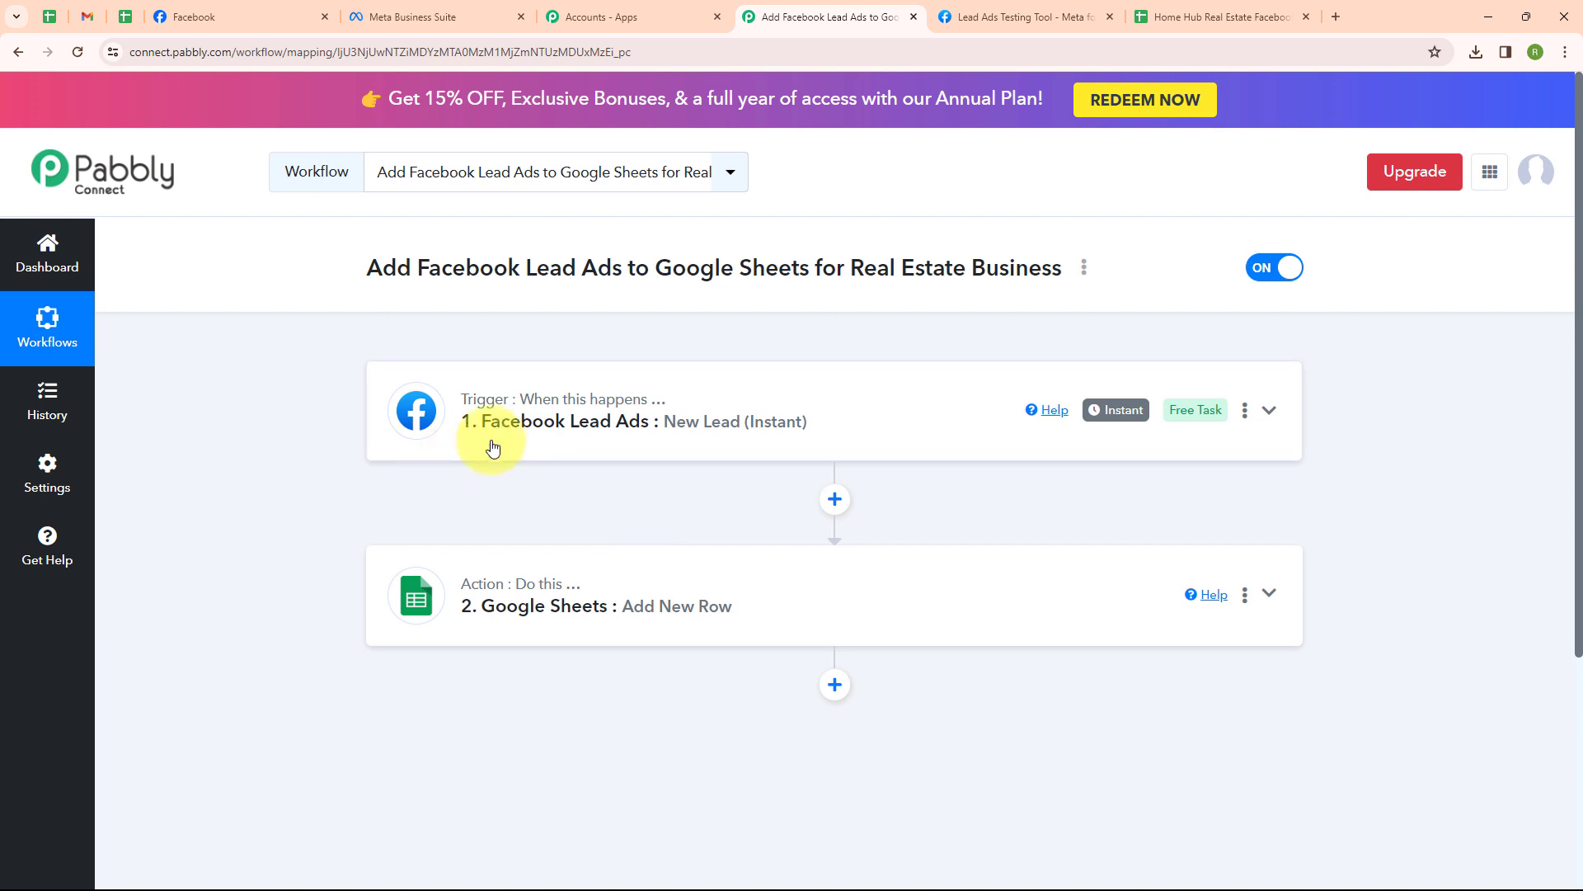
# Delete the existing test lead in Meta's Lead Ads Testing Tool, then select the Home Hub Real Estate page and New LeadGen Form
pyautogui.click(992, 10)
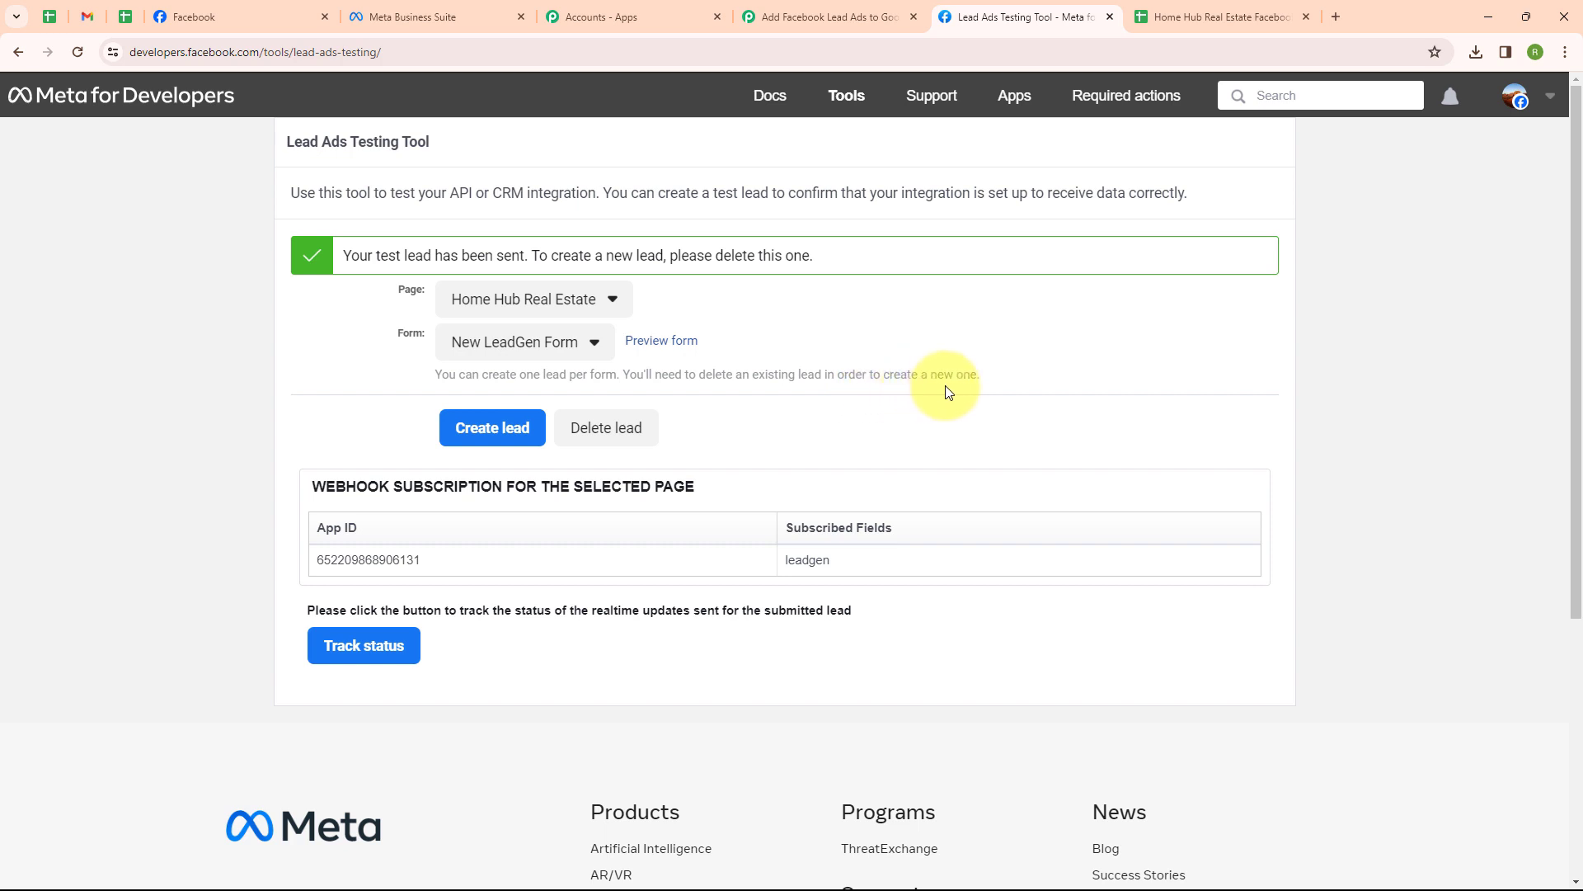
pyautogui.click(620, 432)
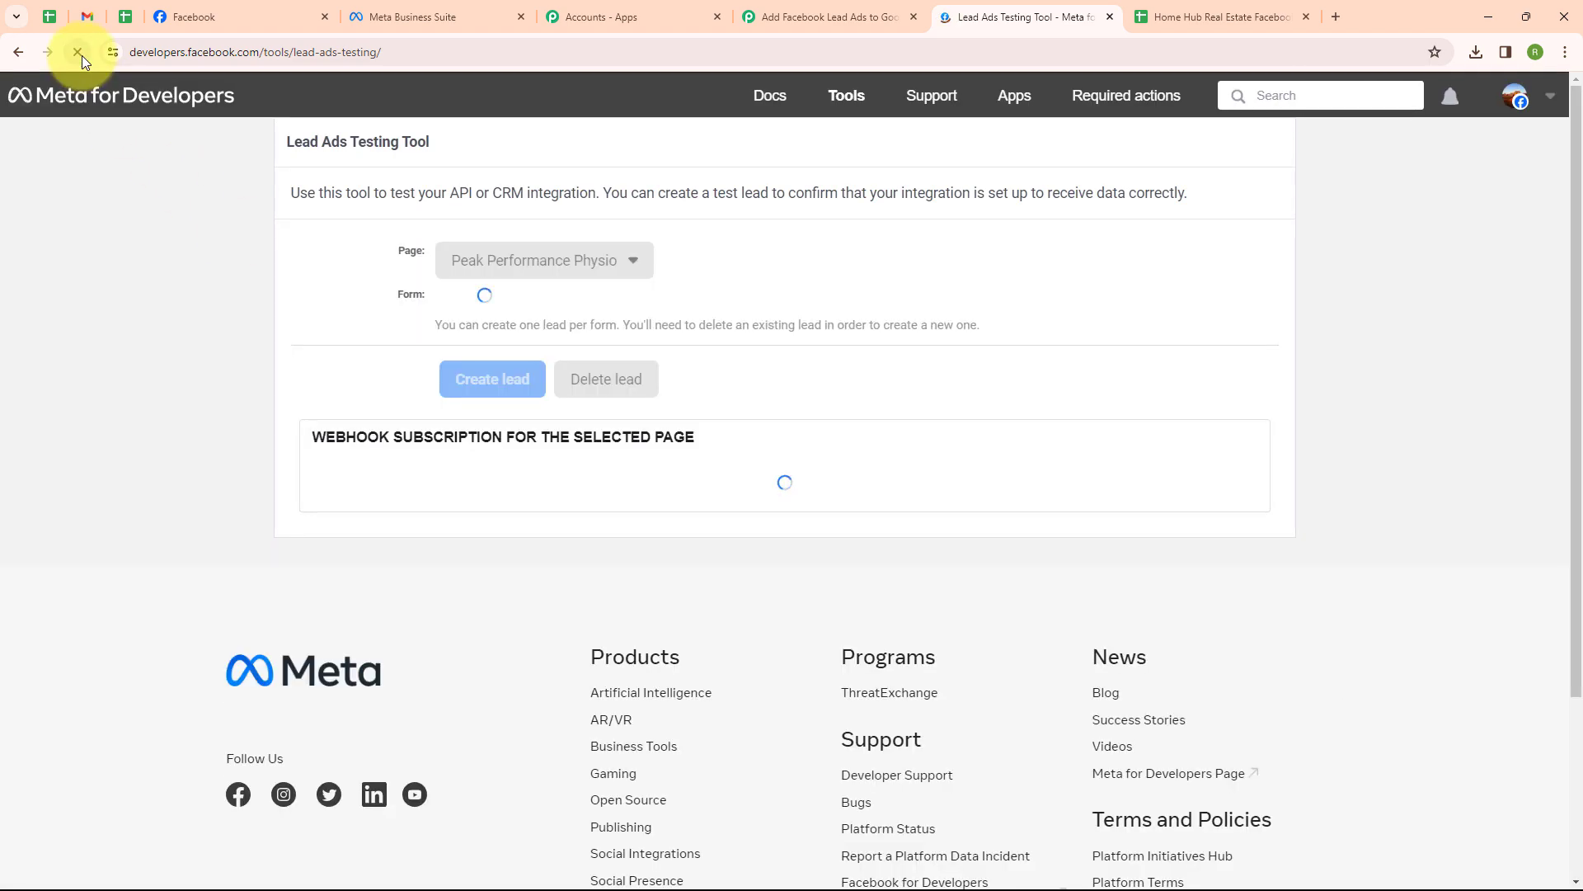
pyautogui.click(513, 263)
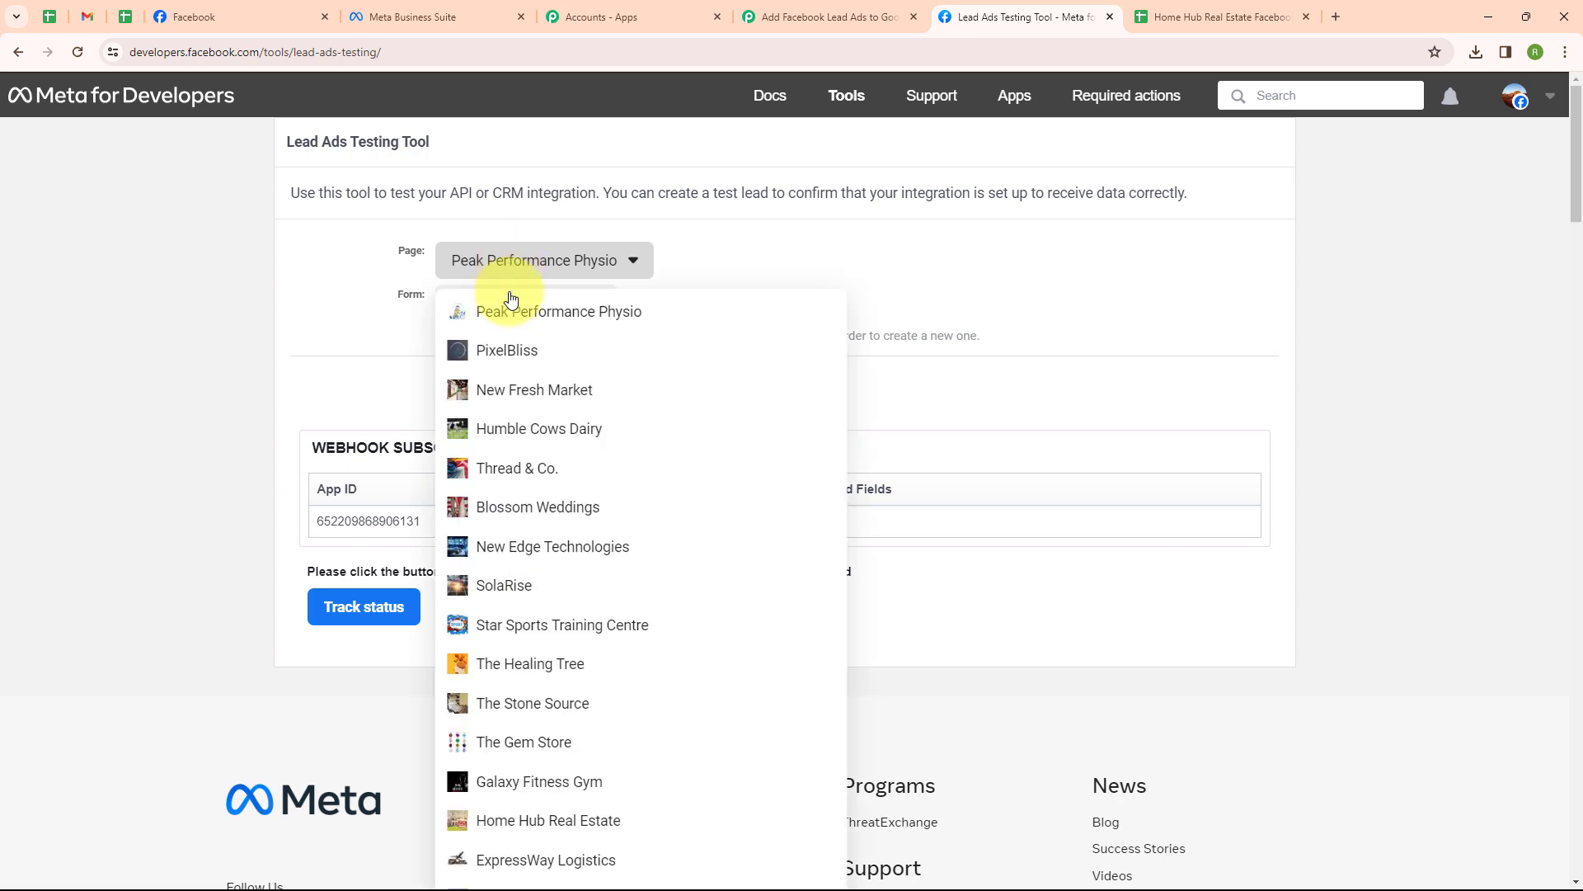
pyautogui.click(523, 816)
pyautogui.click(520, 316)
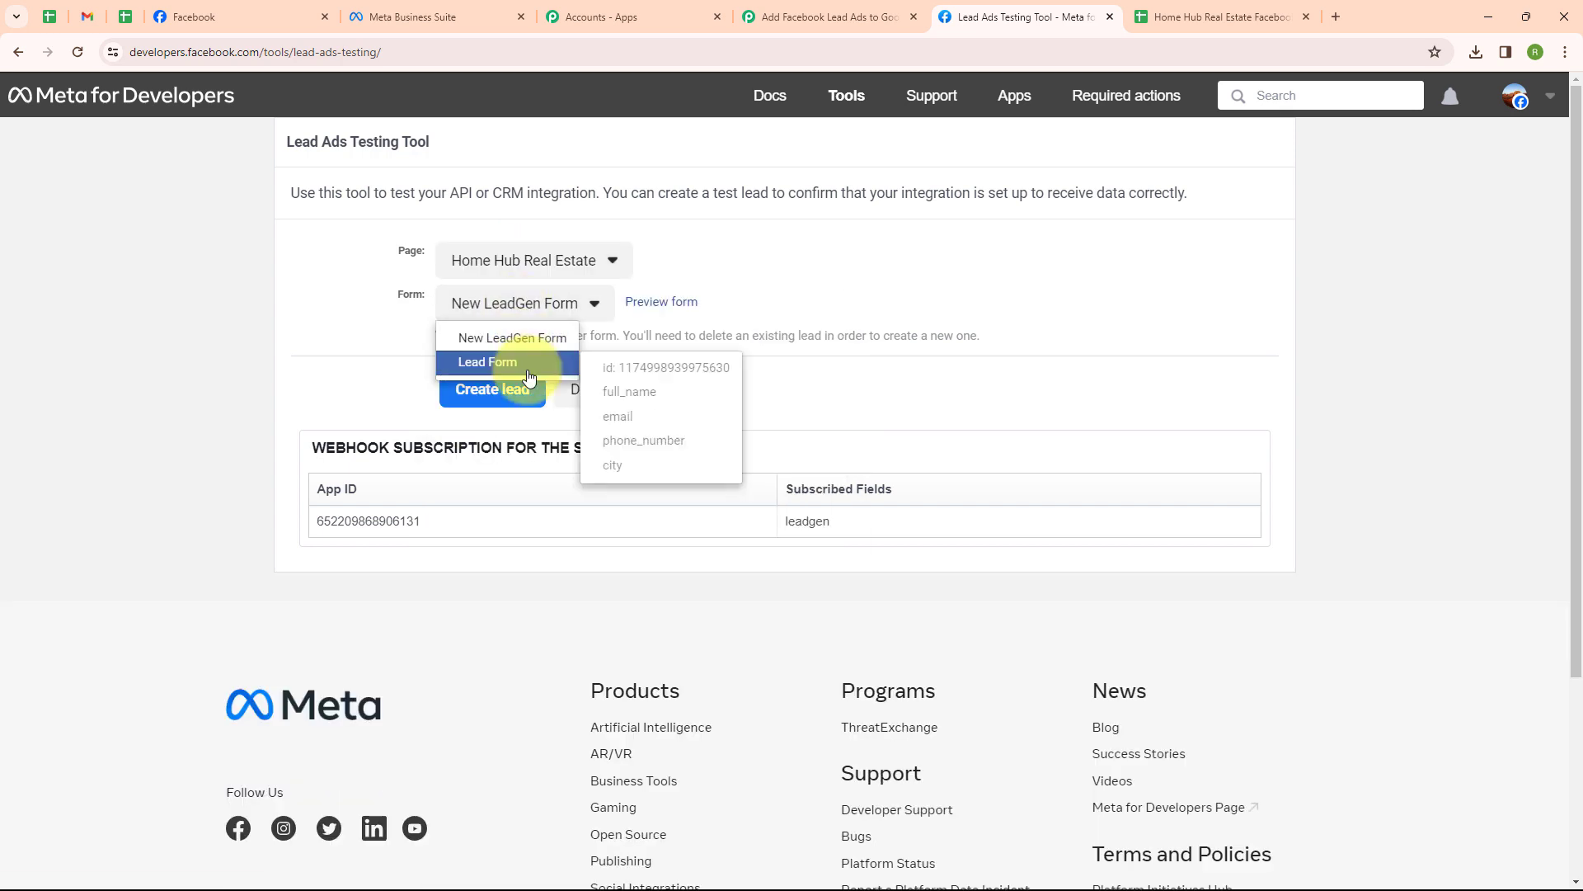
pyautogui.click(508, 339)
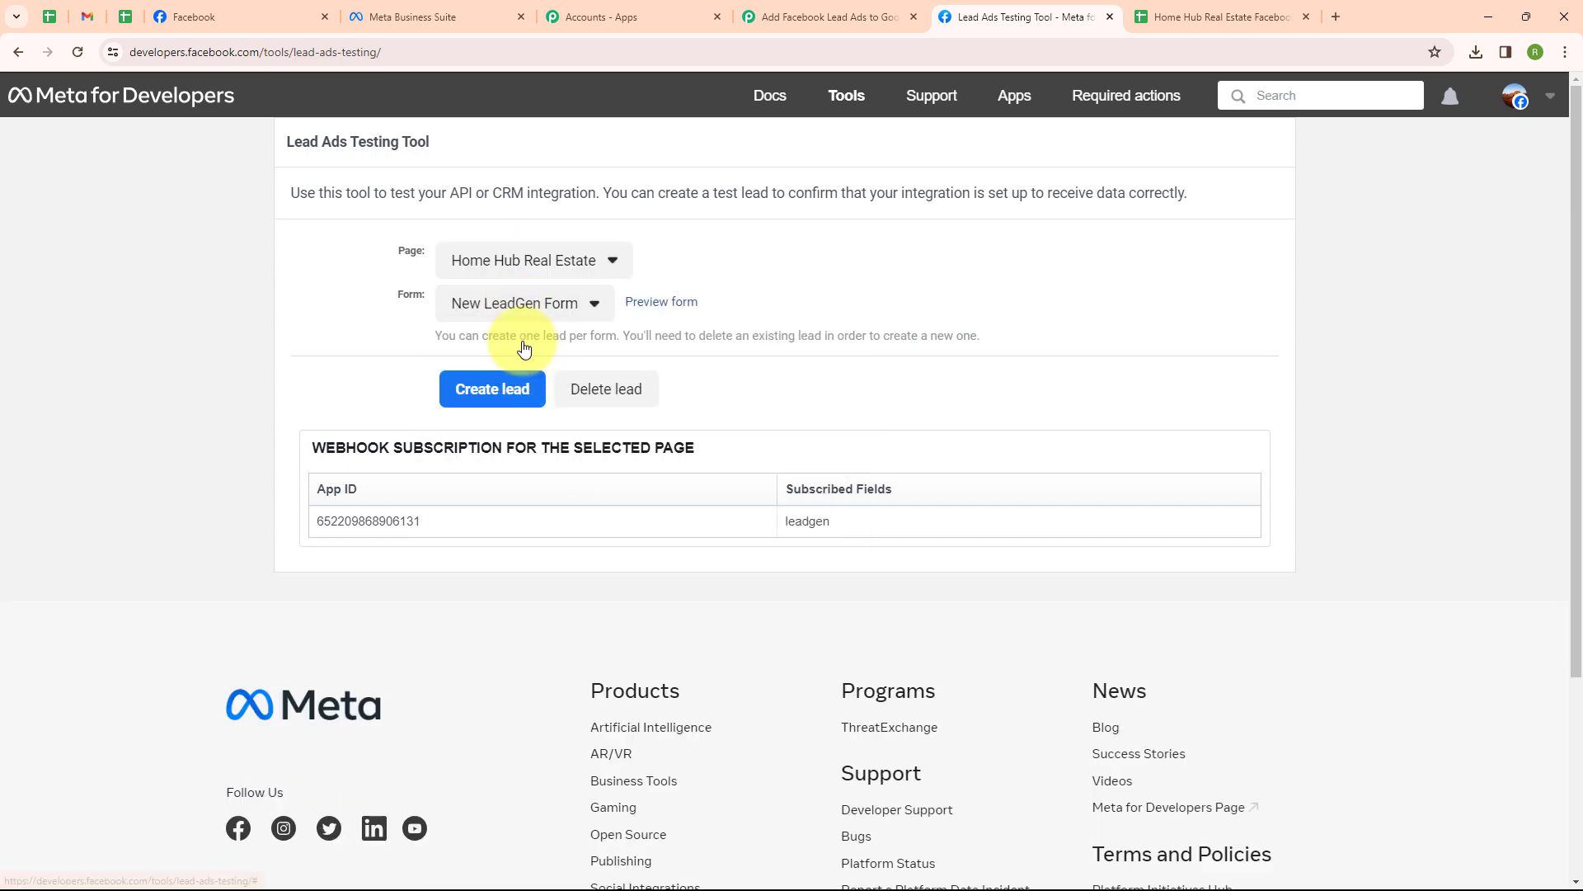
# Preview the lead form, fill in the test lead's name, email and phone number with city Ajmer, and submit it
pyautogui.click(639, 310)
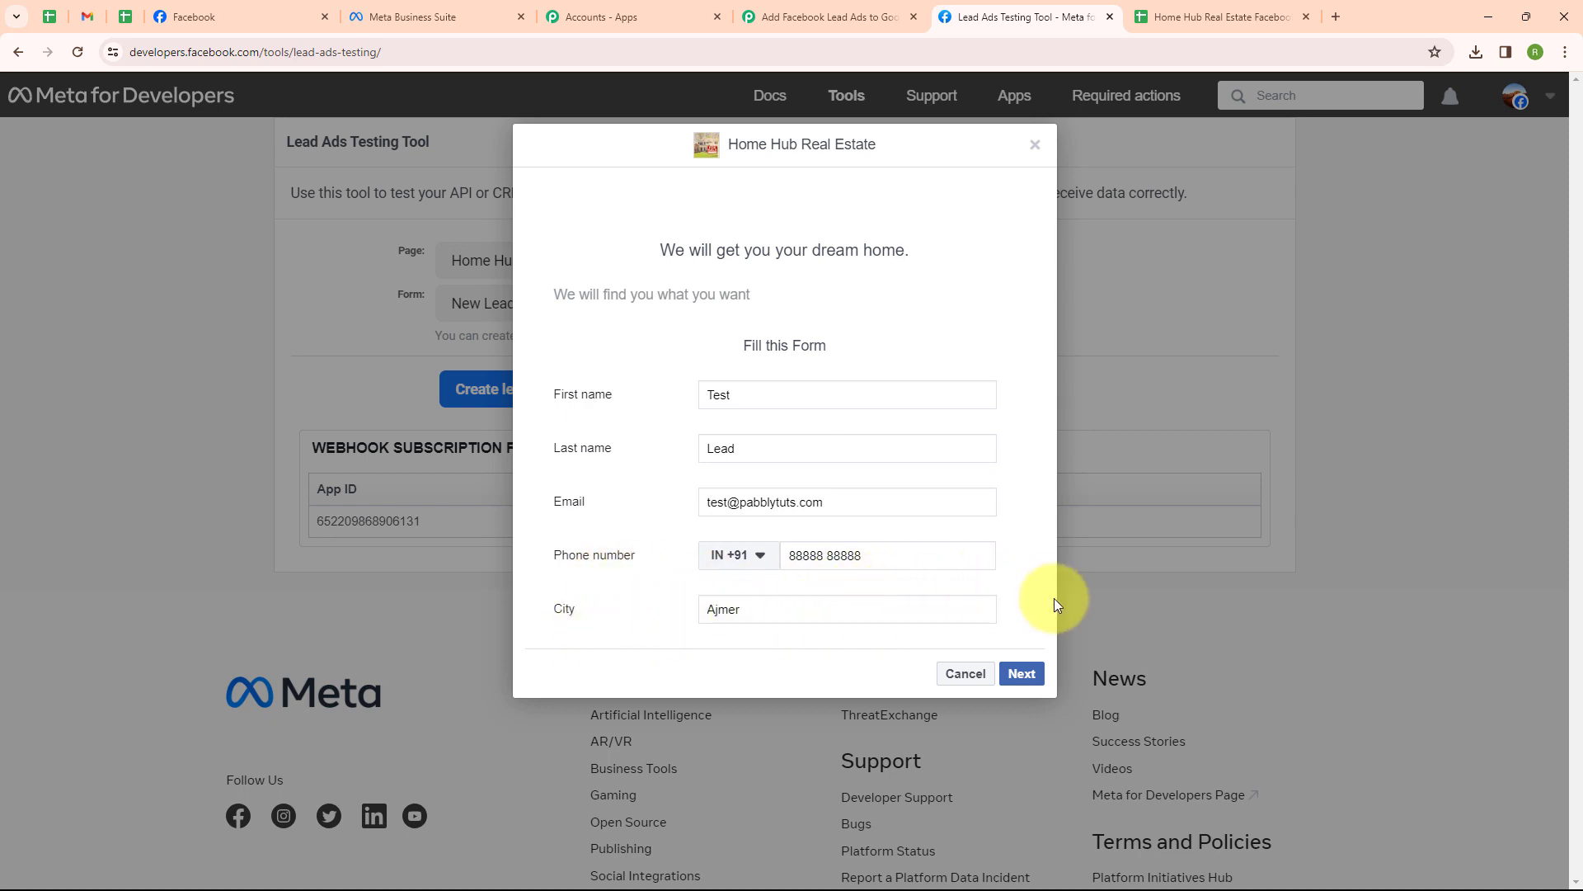
pyautogui.click(1021, 672)
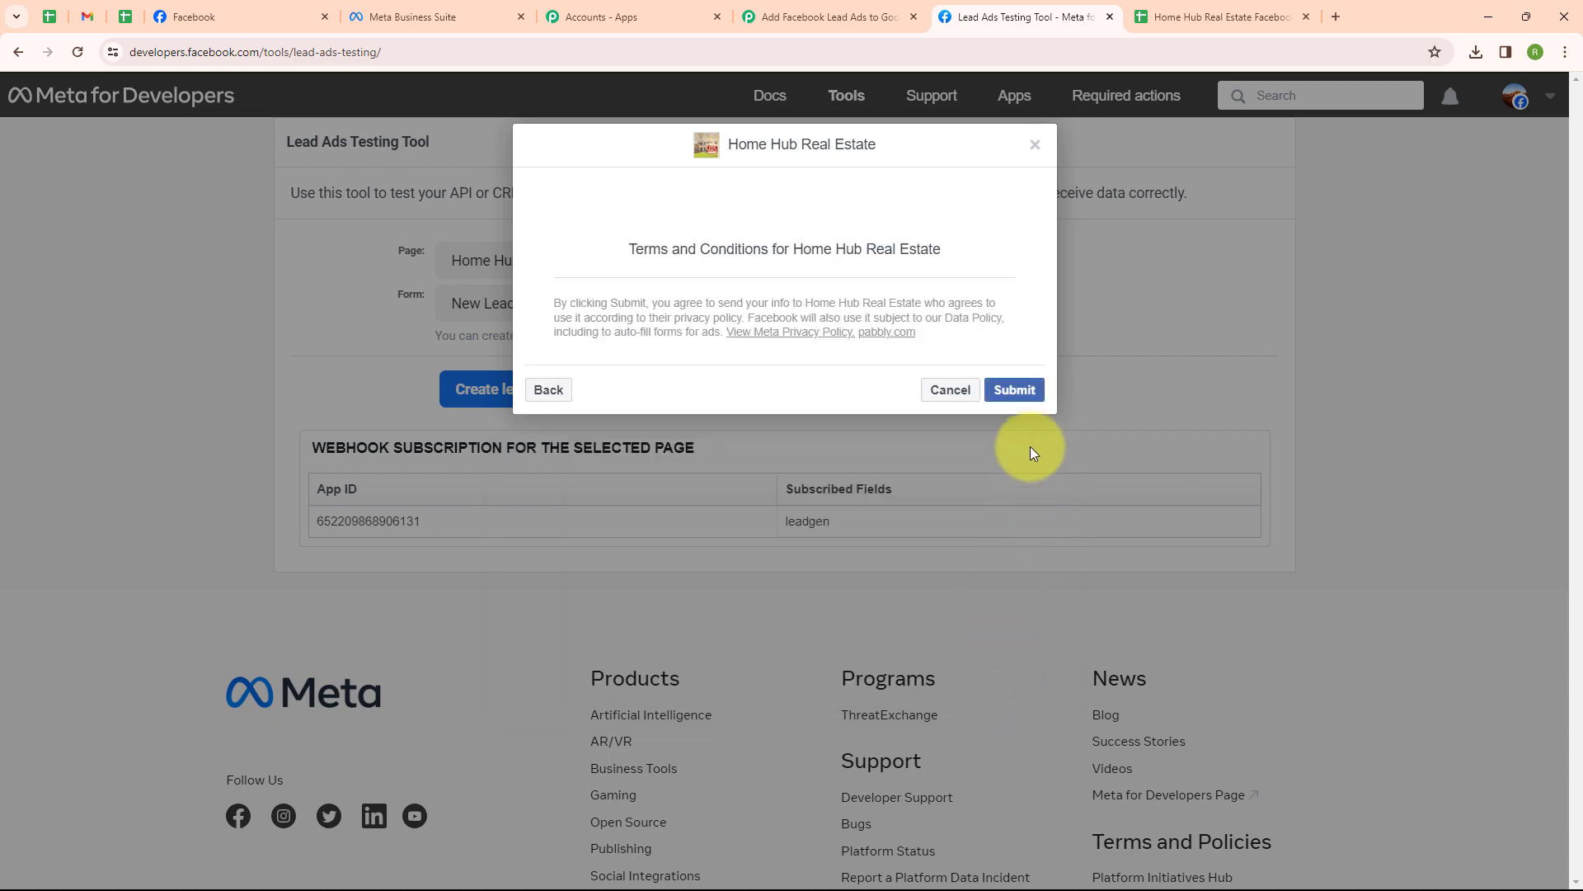
pyautogui.click(1014, 389)
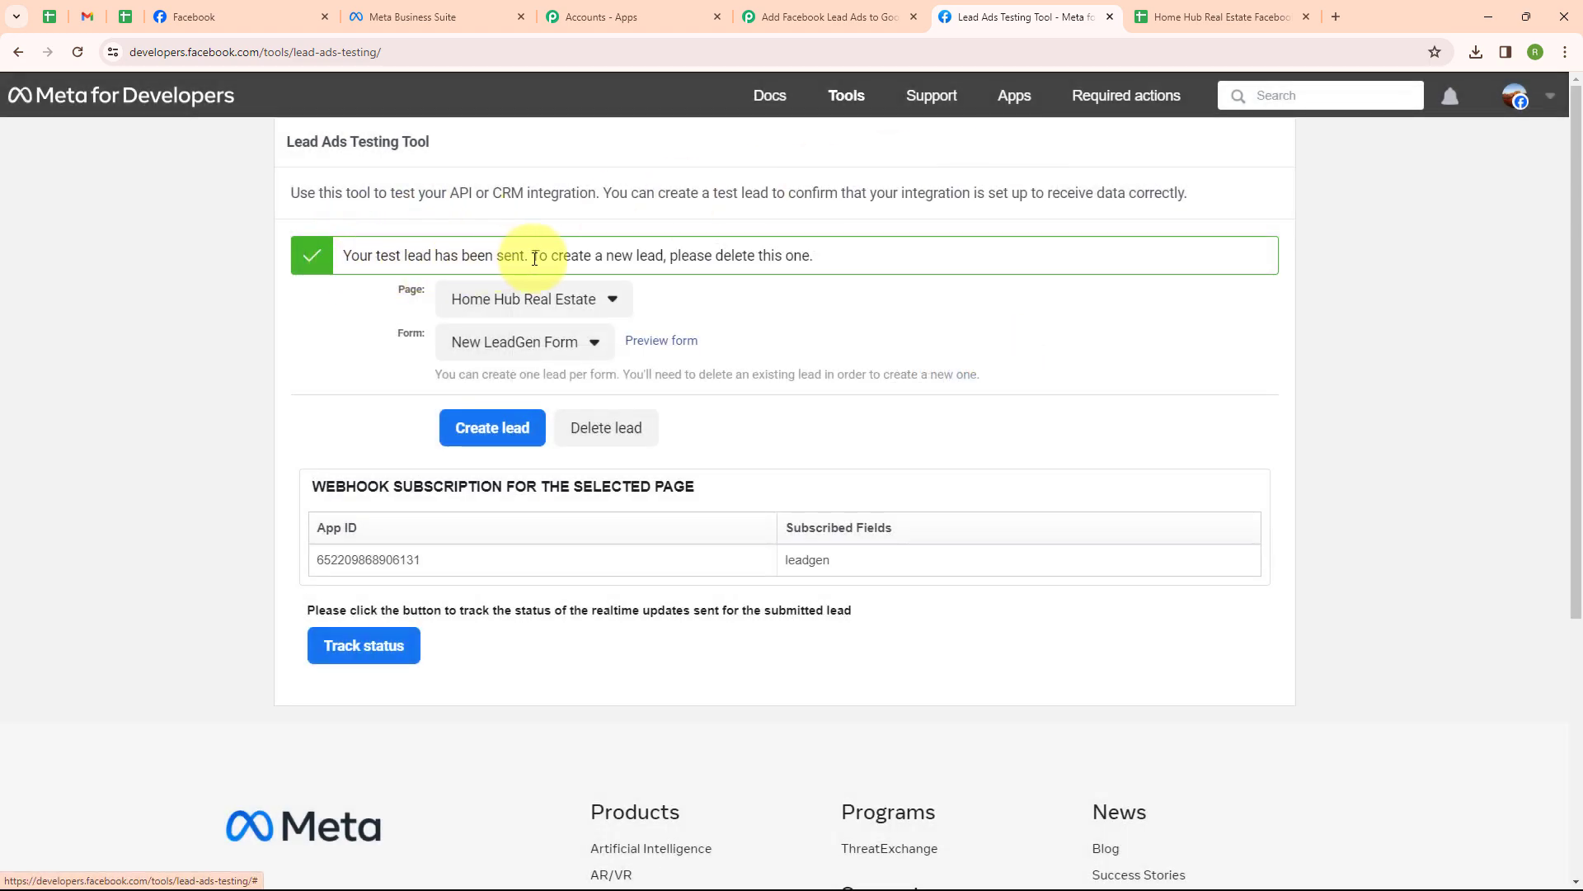
# Check the leads spreadsheet for the newly submitted Ajmer lead, then go back to the Pabbly Connect workflow
pyautogui.click(1183, 7)
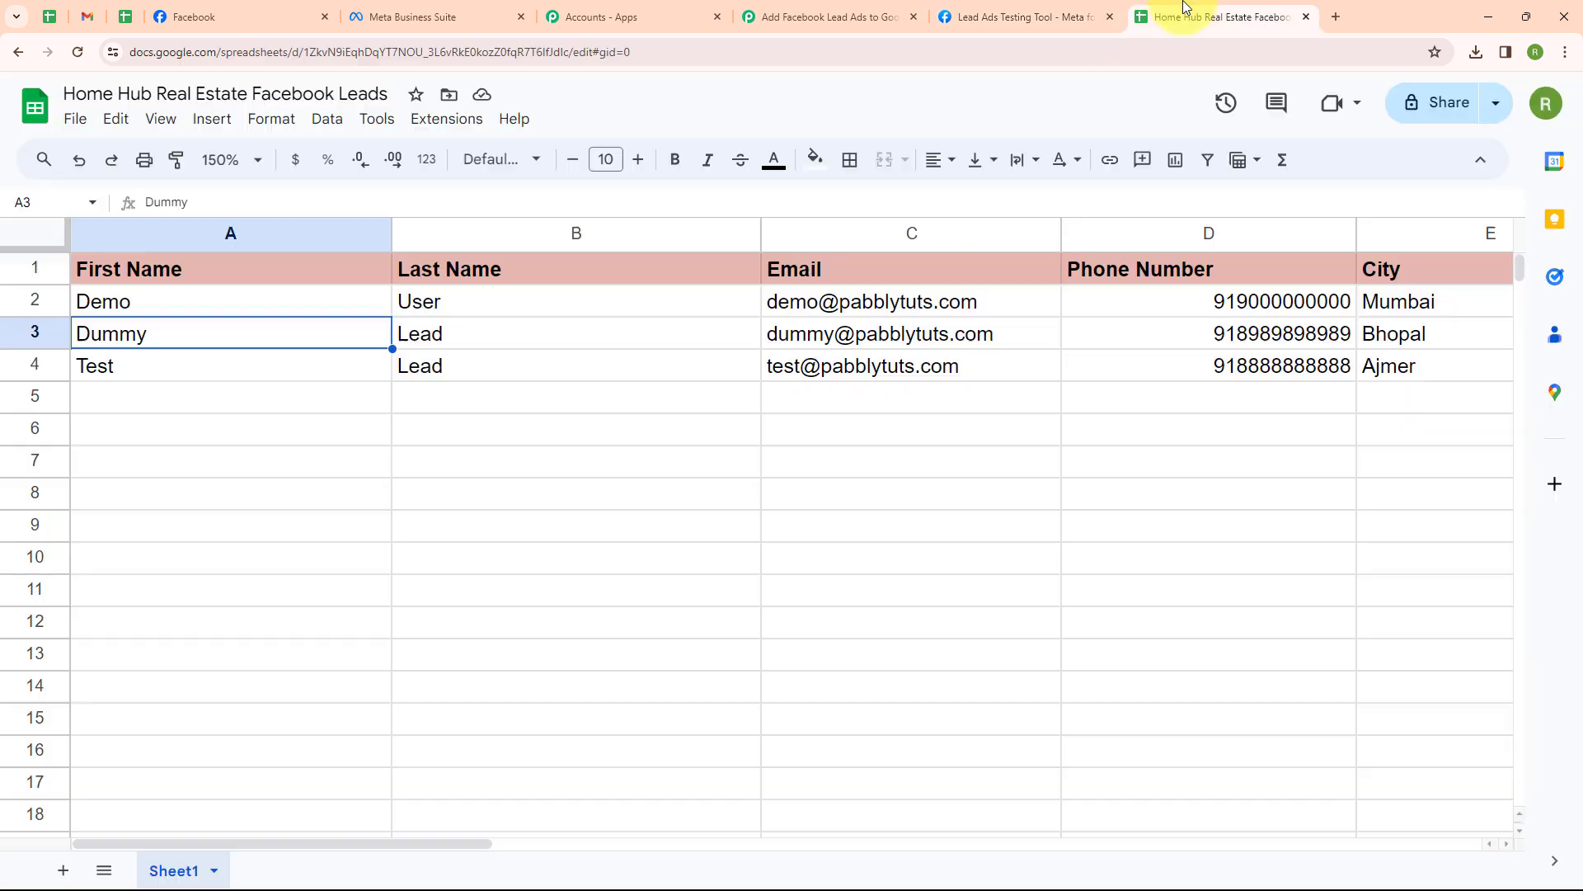
pyautogui.click(228, 361)
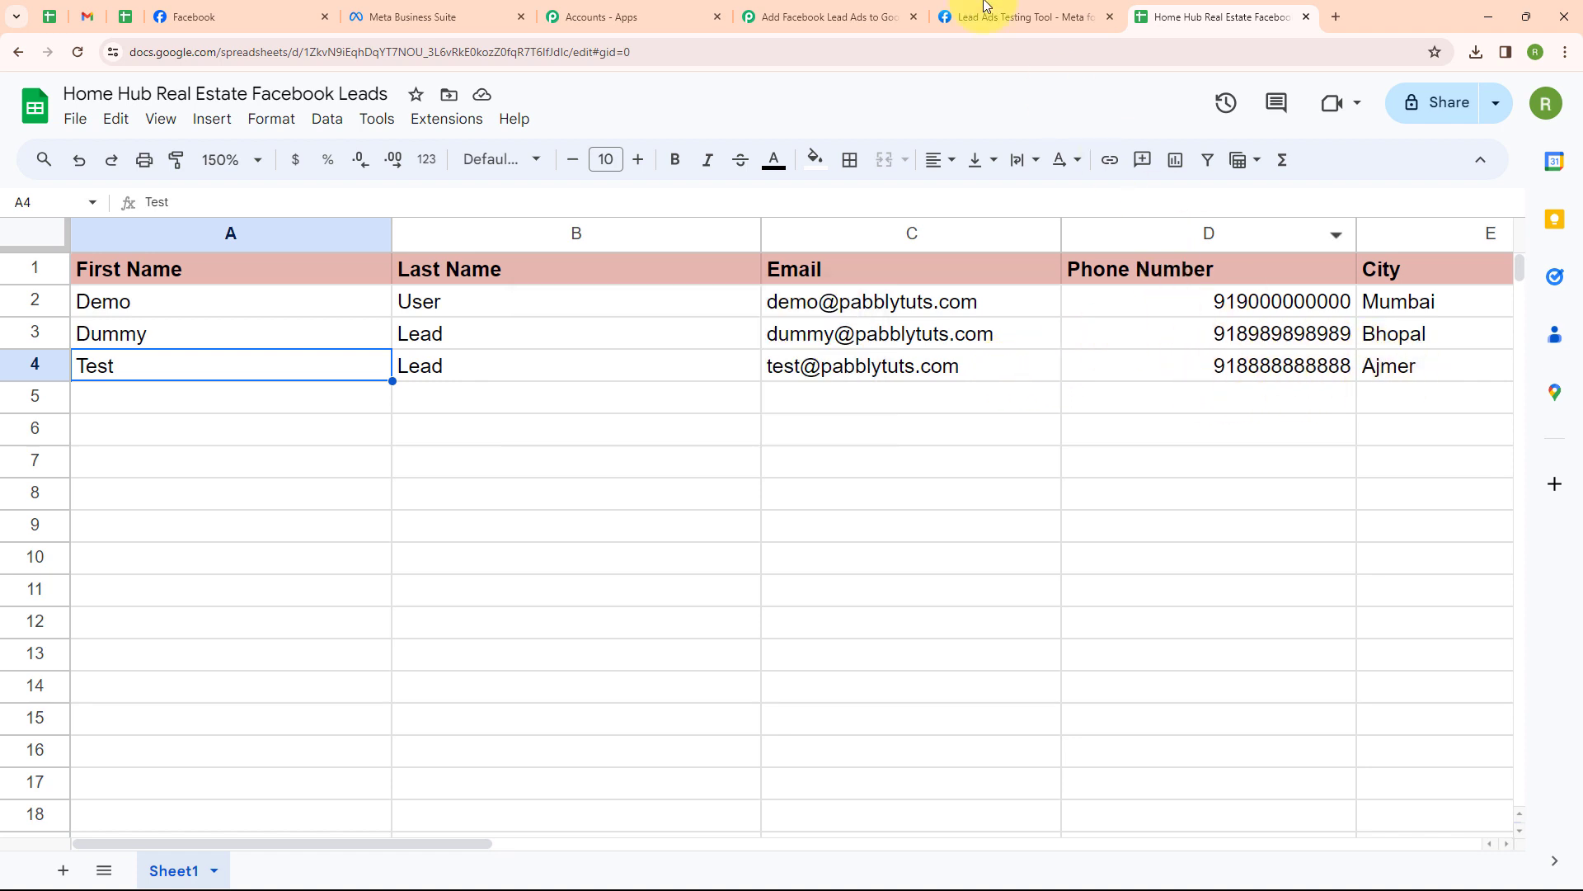
pyautogui.click(897, 15)
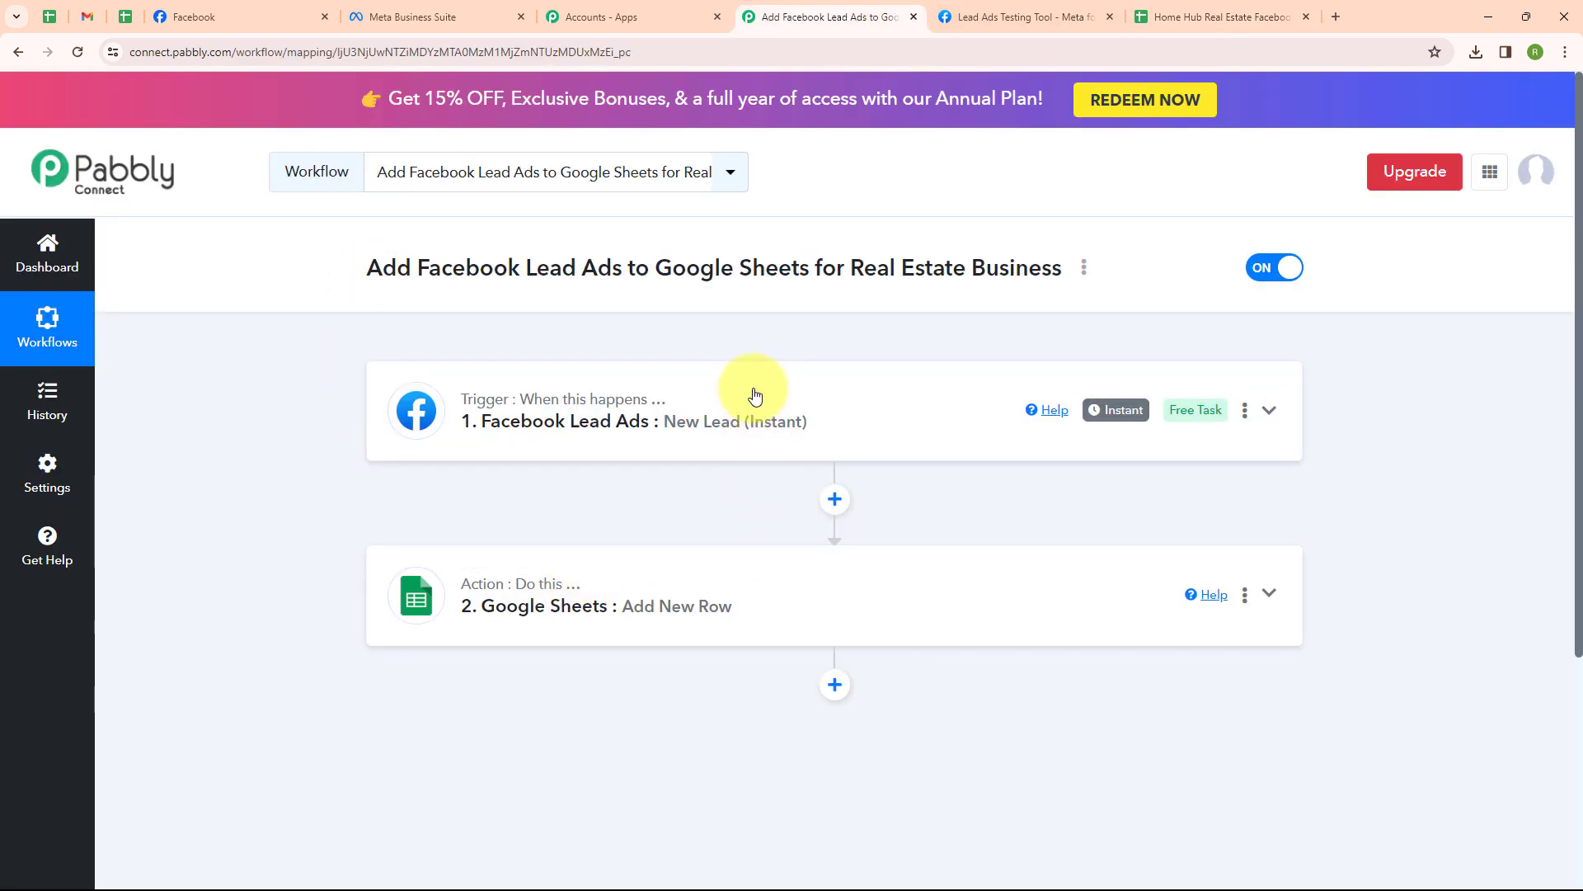